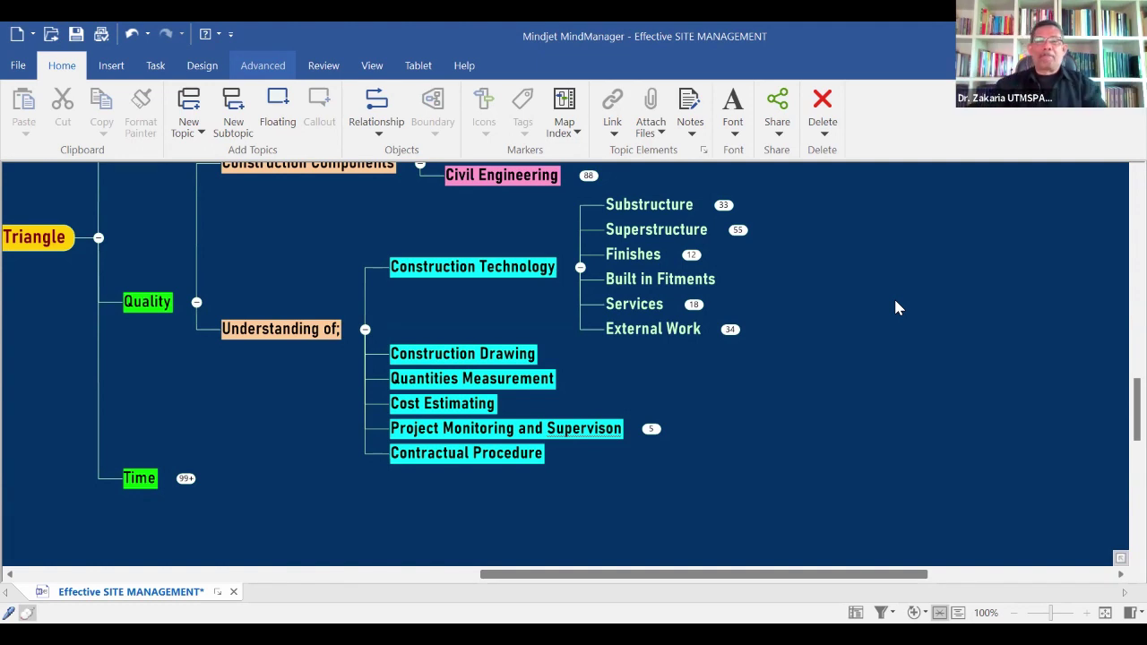
# - Expand the Project Monitoring and Supervison topic, examine its subtopics, and select the Contractual Procedure topic
pyautogui.click(652, 430)
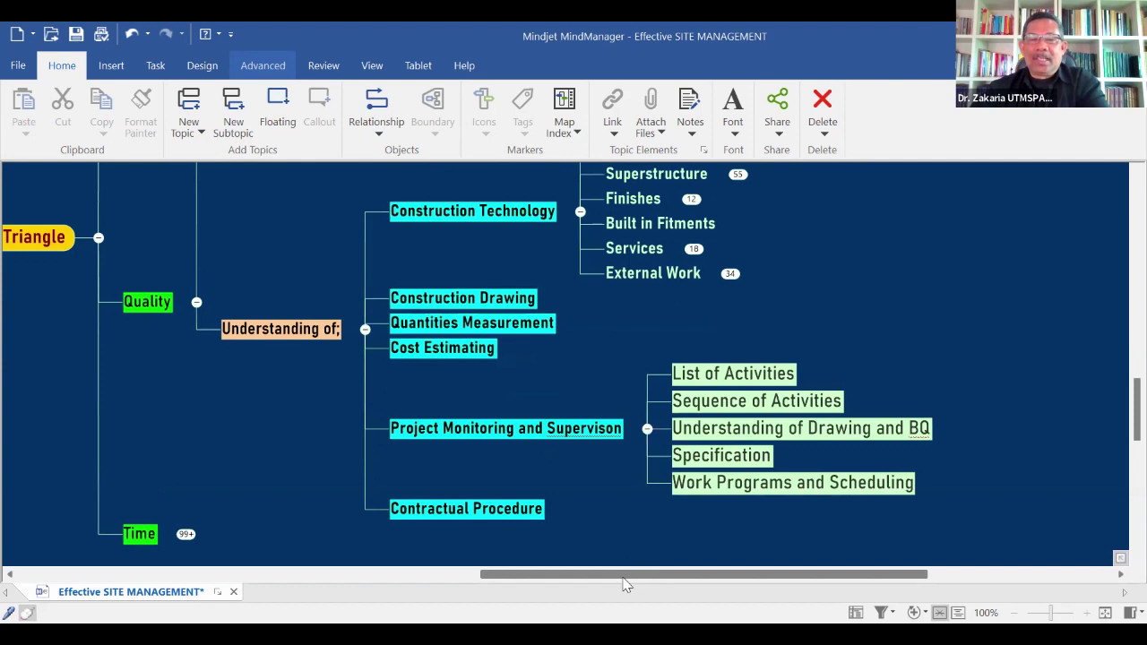
pyautogui.moveTo(629, 579); pyautogui.dragTo(714, 579)
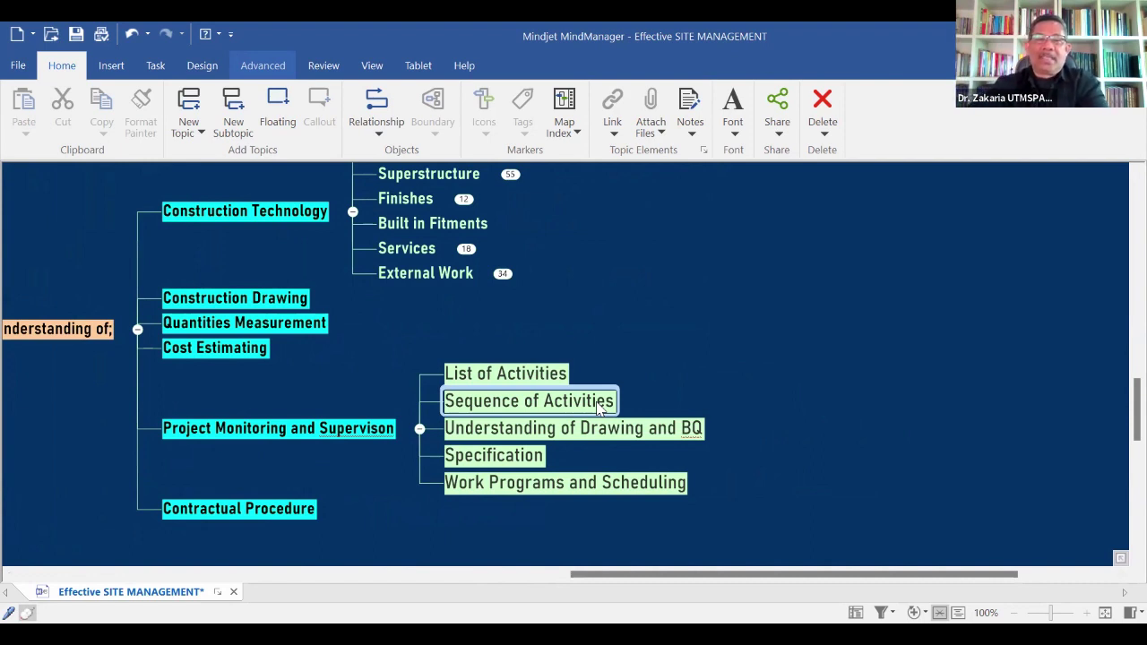
pyautogui.click(597, 489)
pyautogui.click(628, 432)
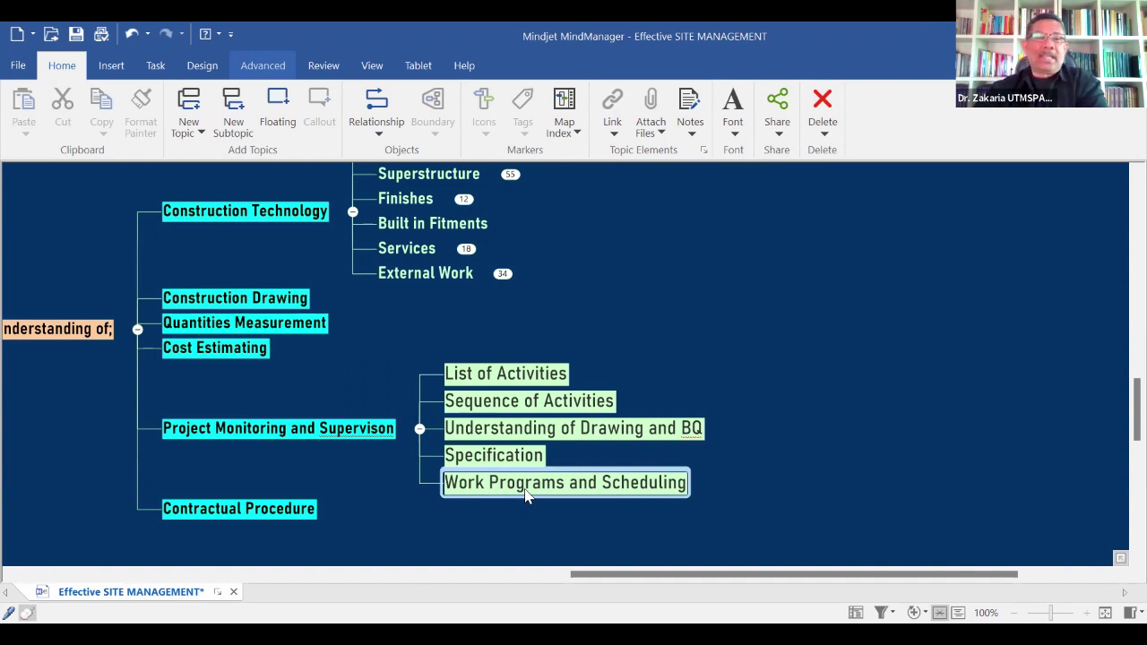
pyautogui.click(506, 509)
pyautogui.click(256, 508)
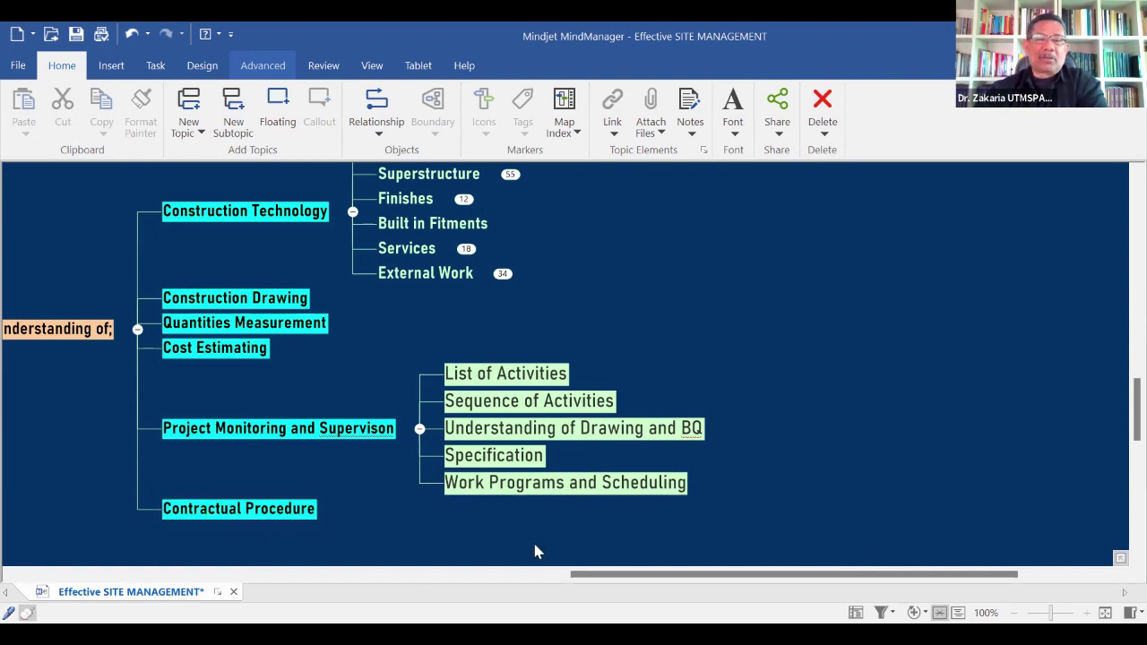
# - Expand the Time topic under PM Triangle and its Work Programme subtopic to show the programming methods
pyautogui.moveTo(599, 574); pyautogui.dragTo(431, 553)
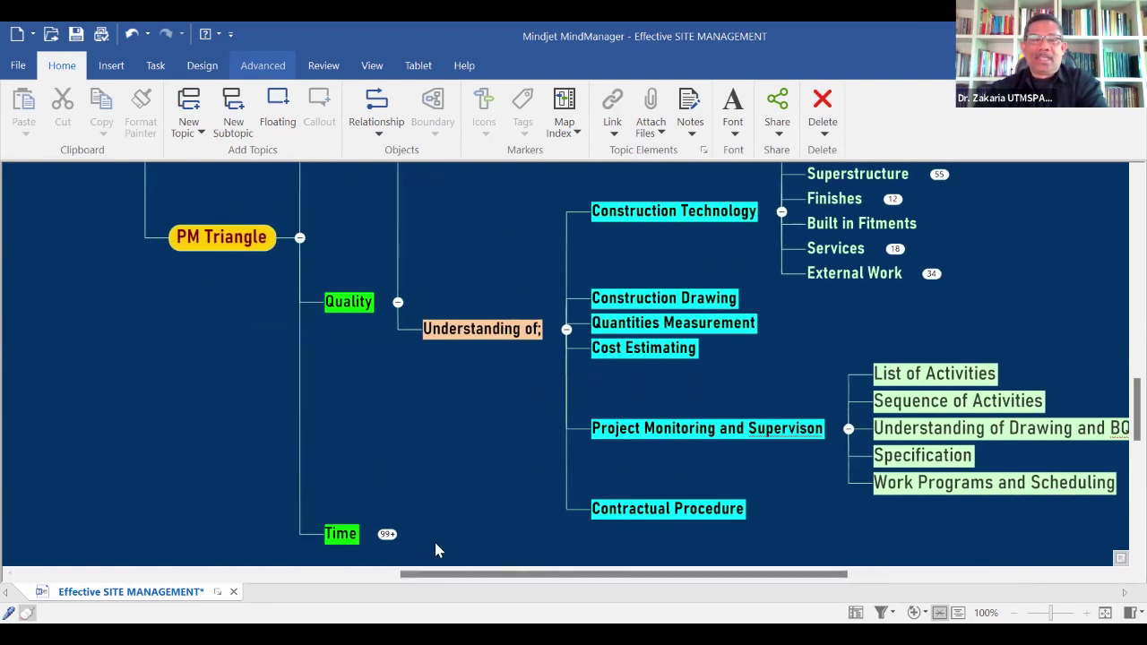
pyautogui.click(386, 535)
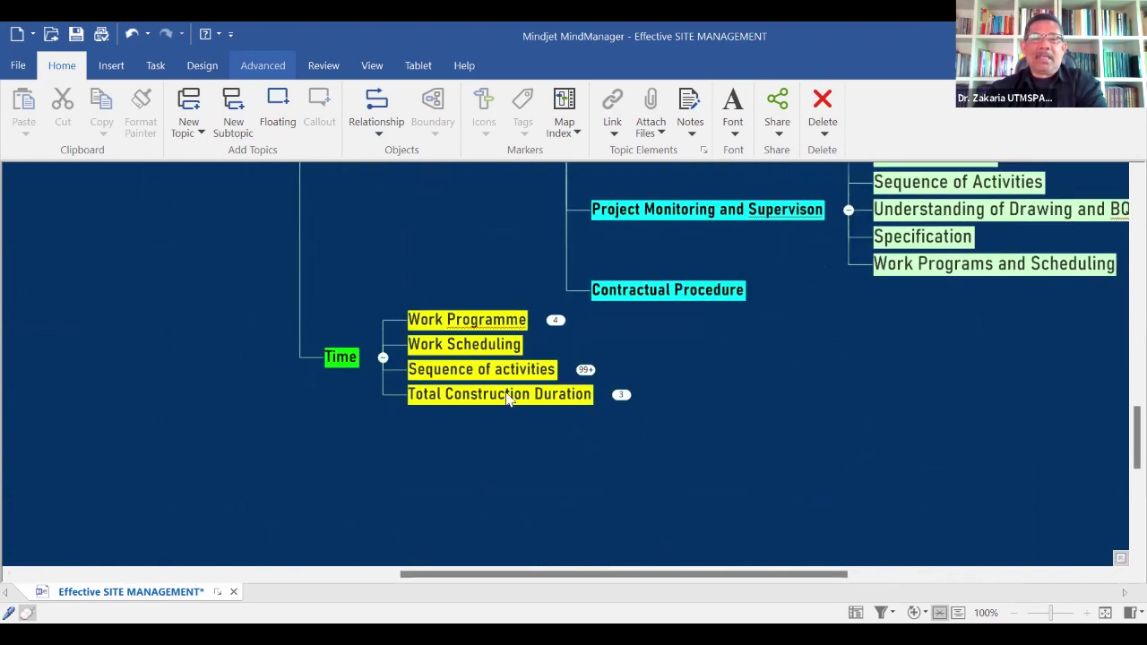
pyautogui.click(555, 320)
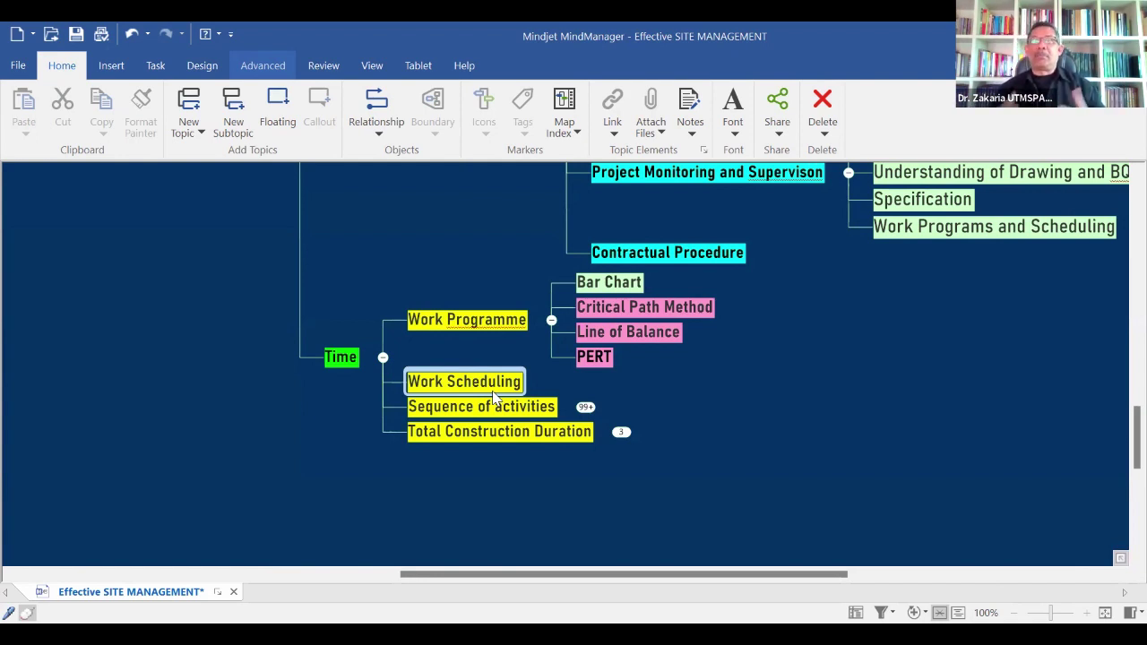
# - Expand the Sequence of activities topic to view its project types, and collapse it again
pyautogui.click(466, 408)
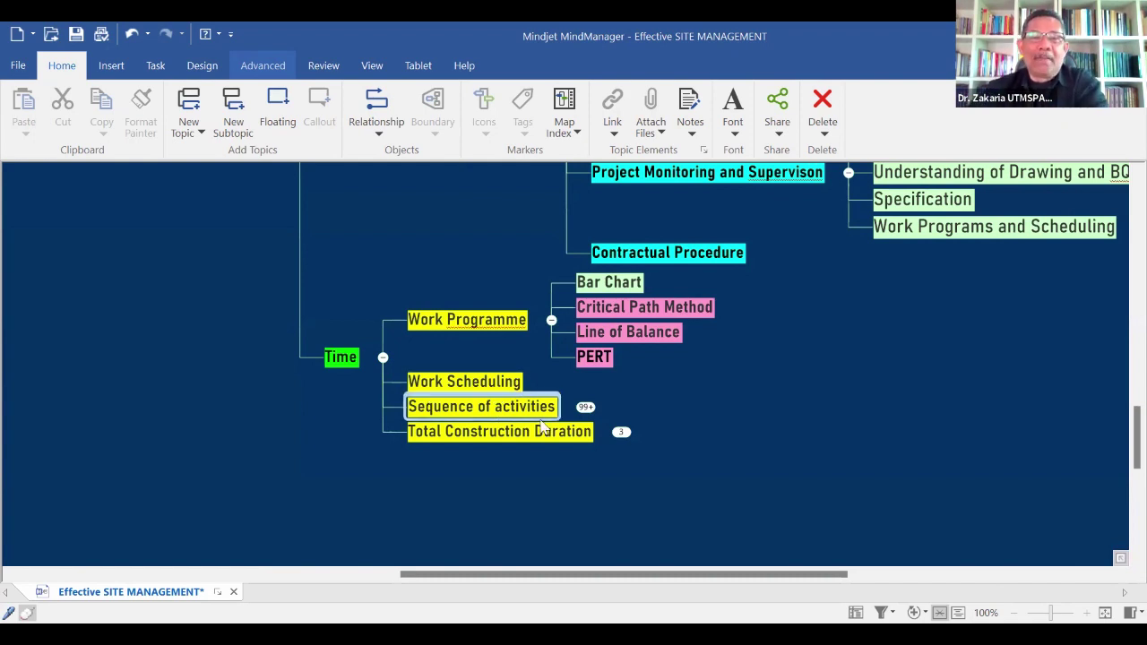
pyautogui.click(588, 408)
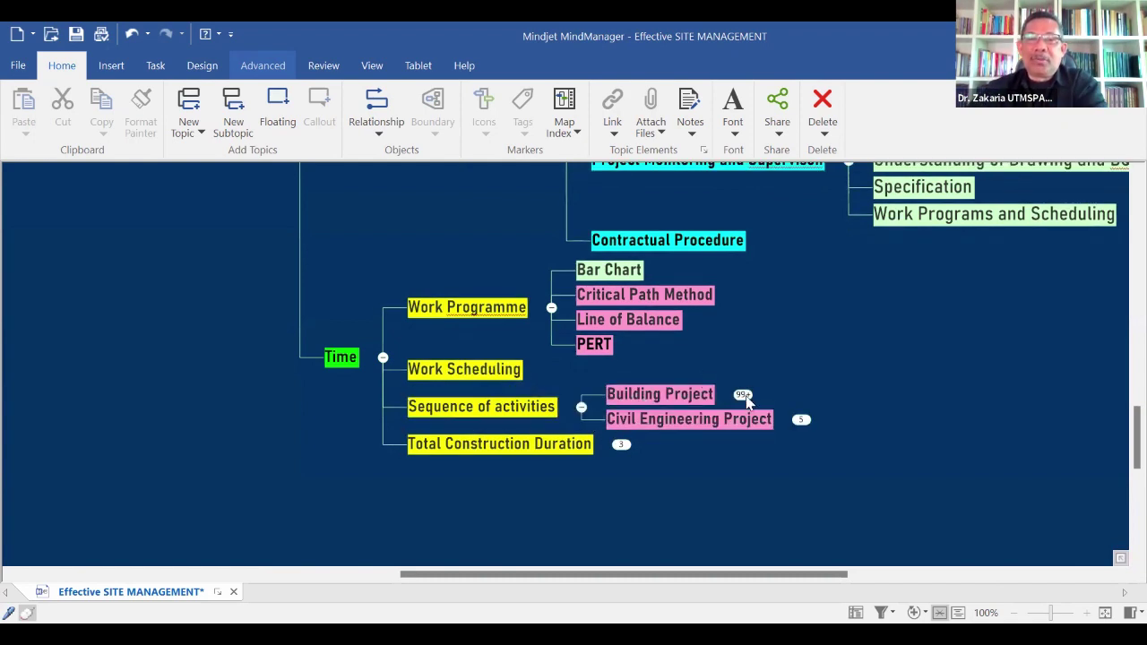
pyautogui.click(581, 408)
pyautogui.click(584, 432)
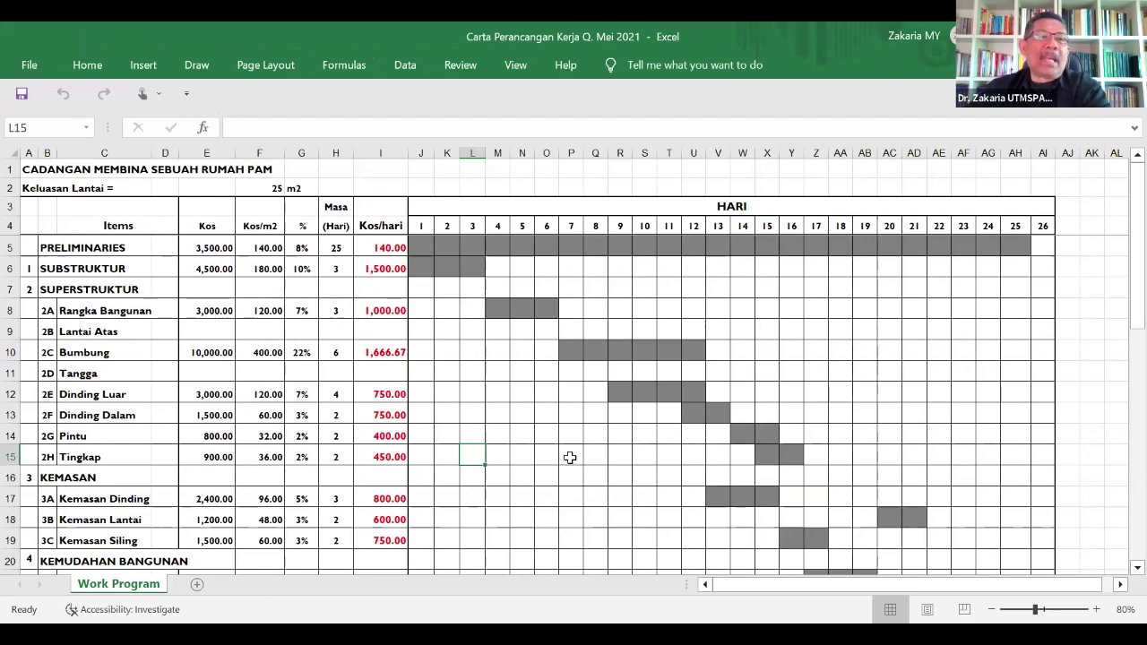
# - In the Excel workbook Carta Perancangan Kerja Q. Mei 2021, highlight the Items columns B to D and the Kos column E
pyautogui.scroll(-1, 570, 457)
pyautogui.scroll(1, 570, 457)
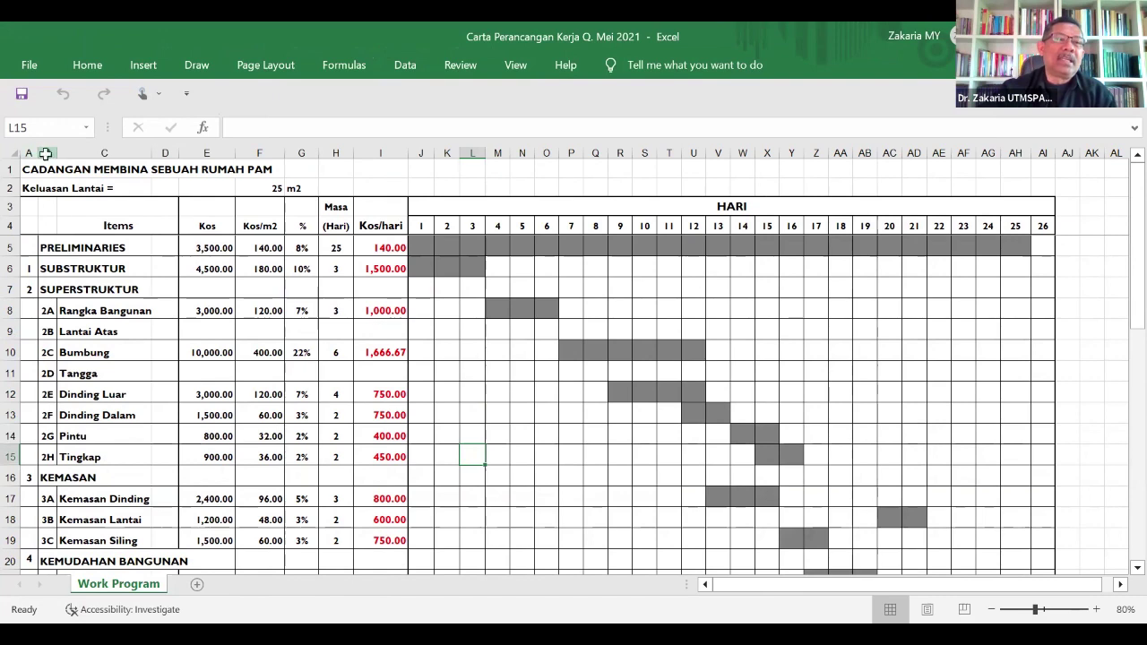
pyautogui.moveTo(47, 154); pyautogui.dragTo(161, 163)
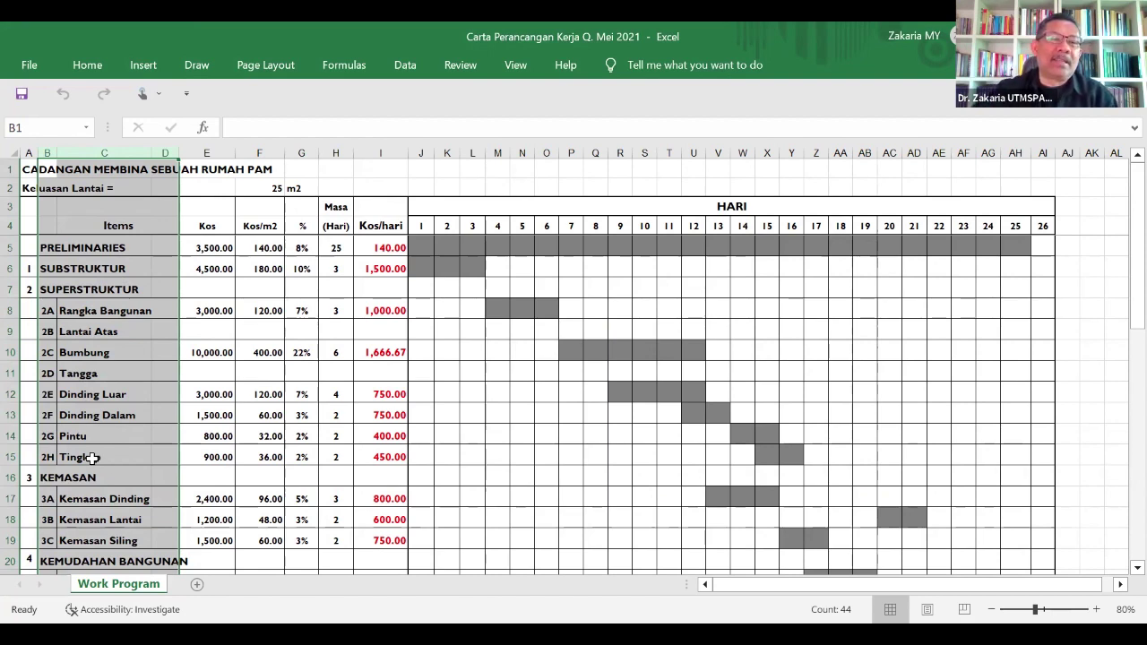
pyautogui.click(206, 153)
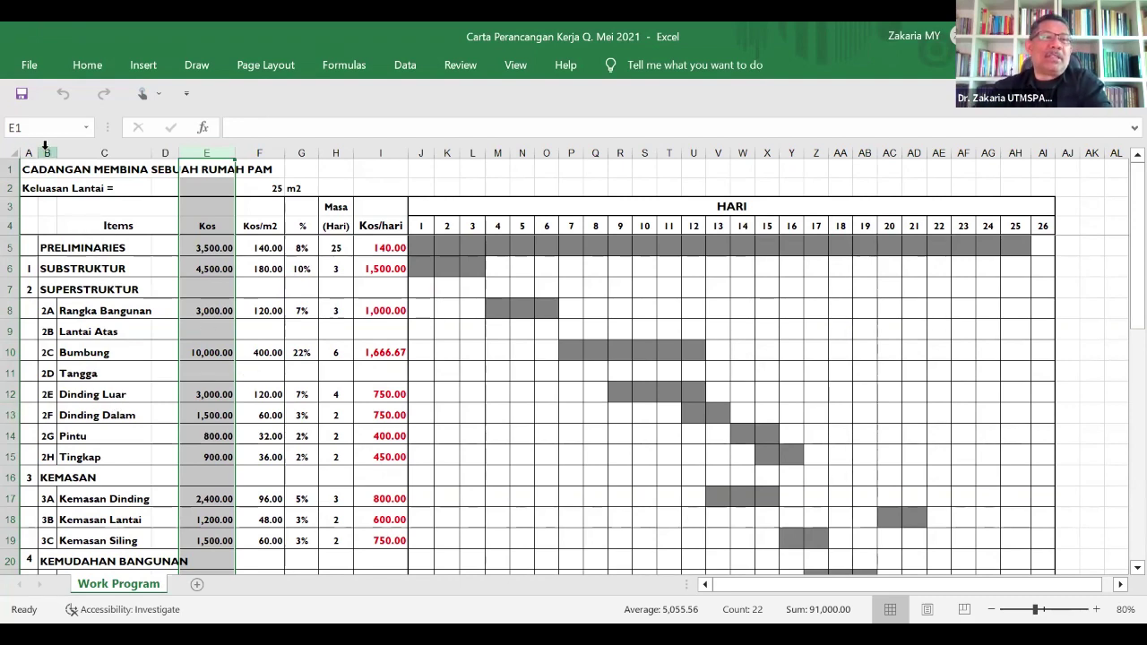
# - Highlight columns B to D again and examine the work items from Preliminaries down to Kerja Luar
pyautogui.moveTo(45, 146); pyautogui.dragTo(170, 215)
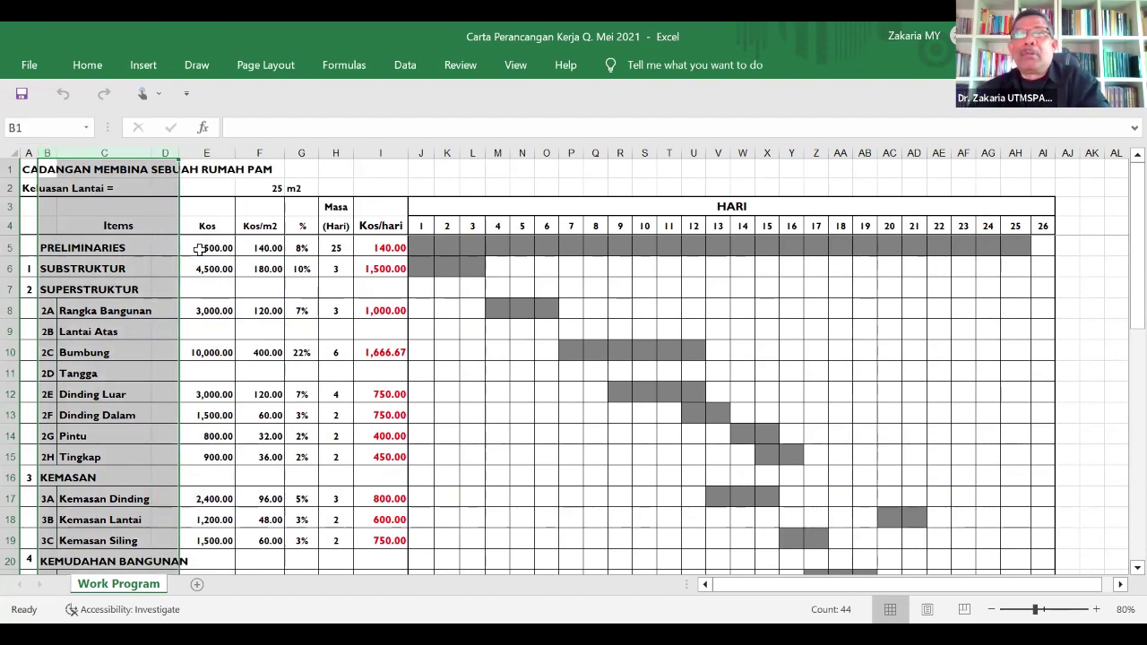
pyautogui.scroll(-1, 310, 301)
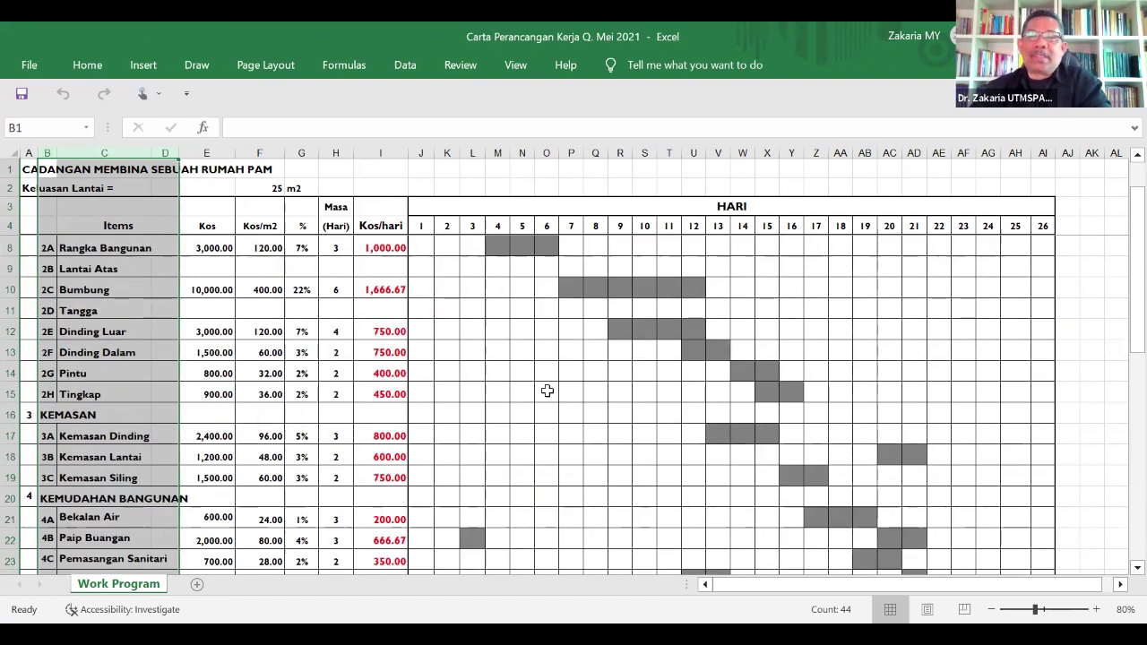
pyautogui.scroll(-2, 547, 391)
pyautogui.scroll(2, 556, 388)
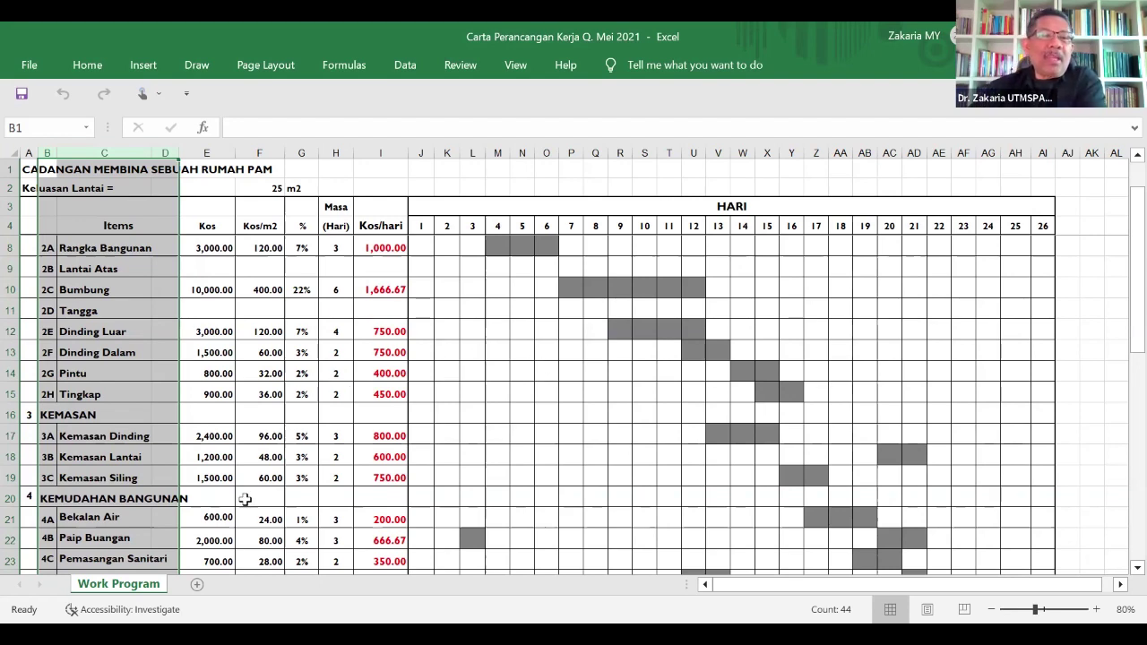
pyautogui.scroll(-3, 110, 372)
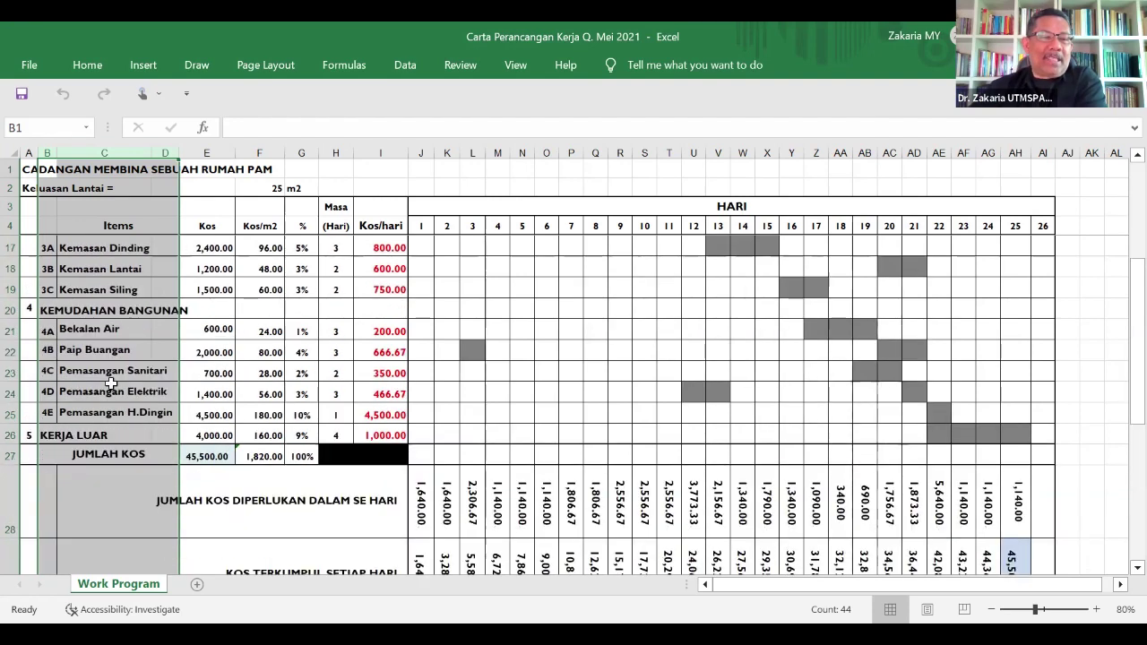
pyautogui.scroll(4, 110, 382)
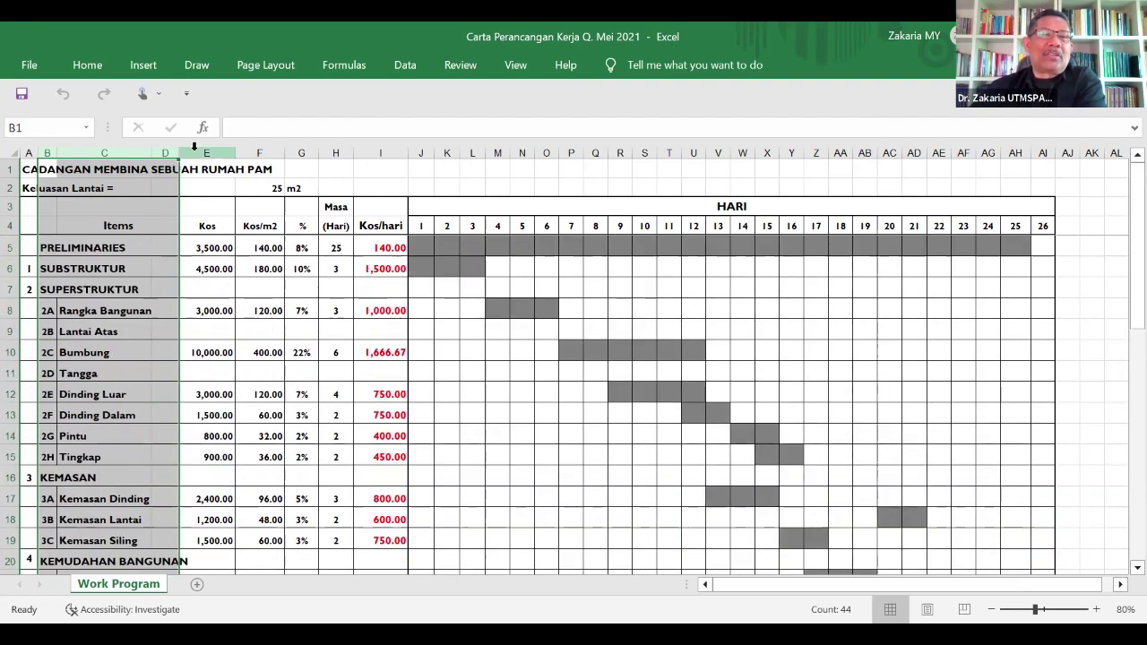
# - Highlight the Kos column E, examine the item costs down to Jumlah Kos, and select the Tingkap cost cell
pyautogui.click(196, 148)
pyautogui.scroll(-3, 212, 206)
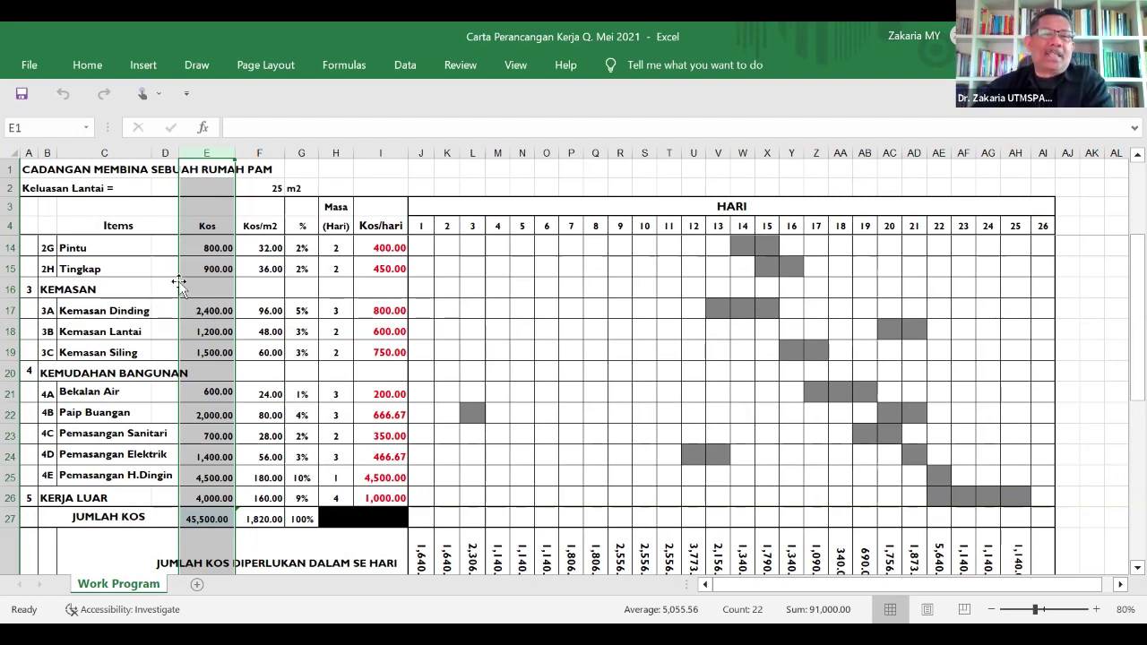
pyautogui.click(209, 266)
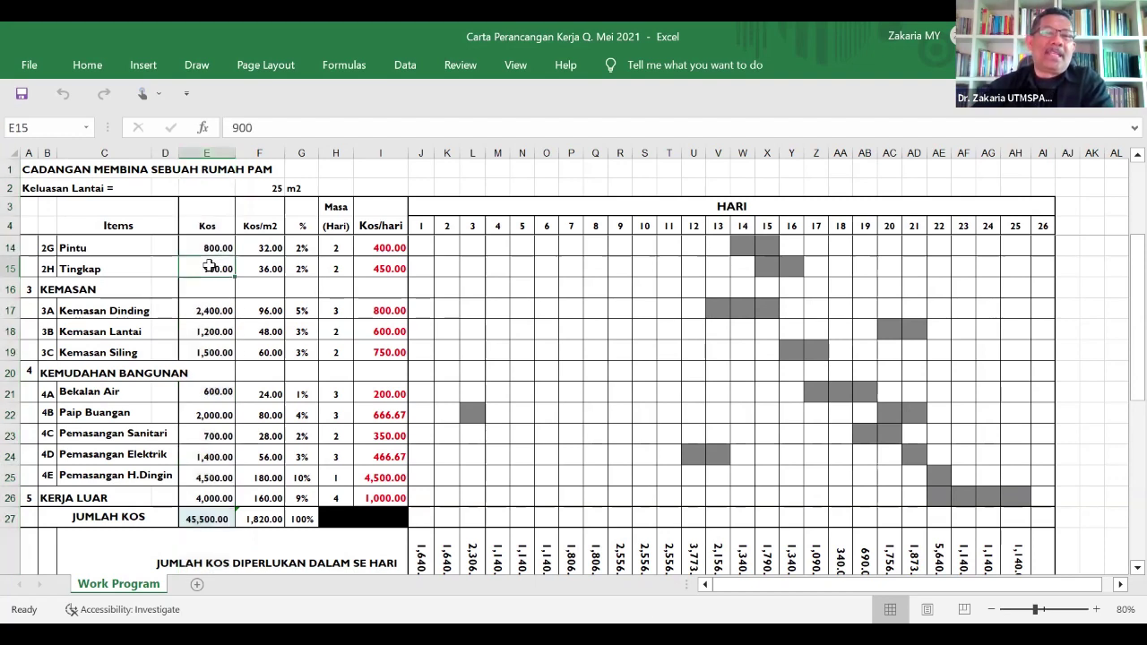
# - Highlight the Kos/m2 column F and examine the cost per square metre of the items back up to Preliminaries
pyautogui.click(261, 149)
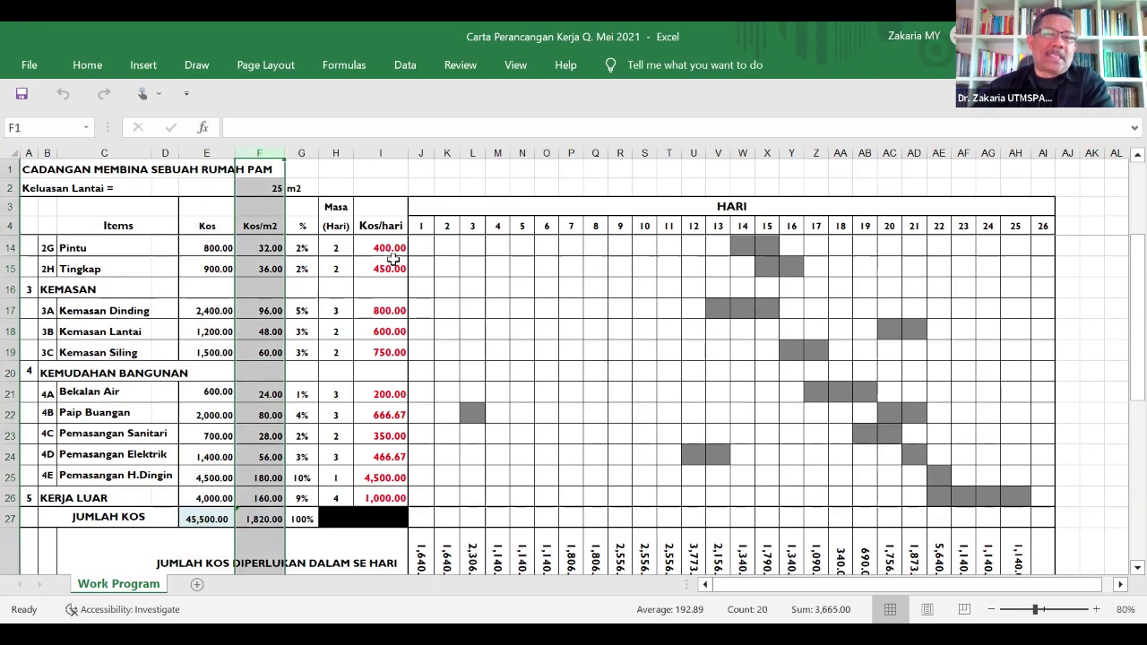
pyautogui.scroll(1, 528, 290)
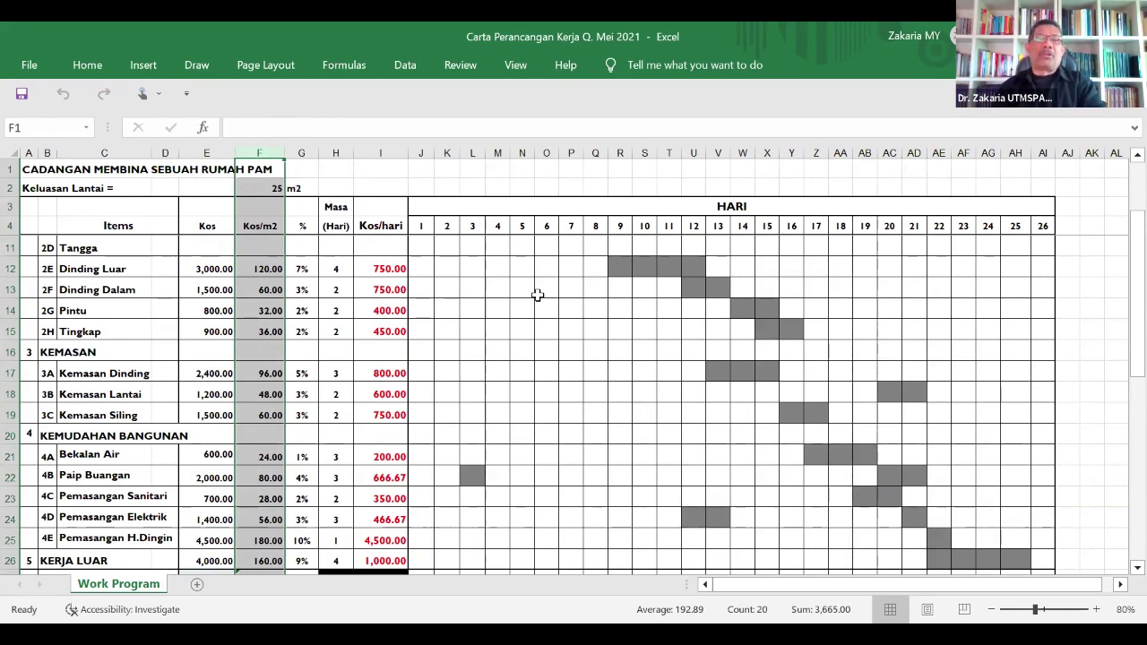
pyautogui.scroll(1, 547, 360)
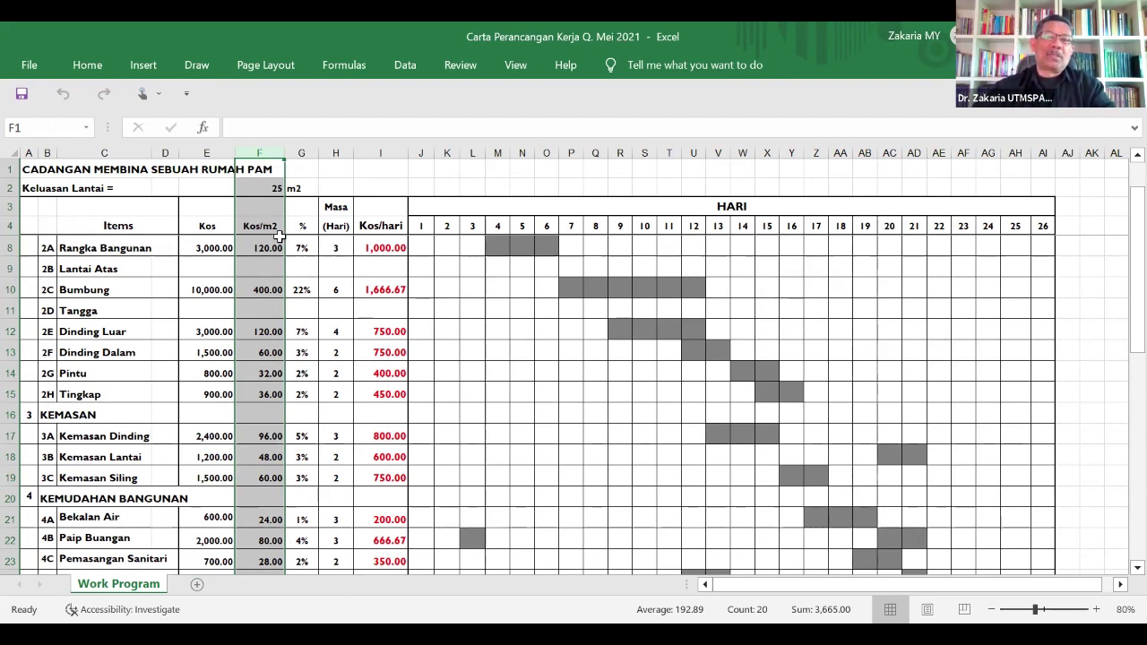
pyautogui.scroll(1, 179, 245)
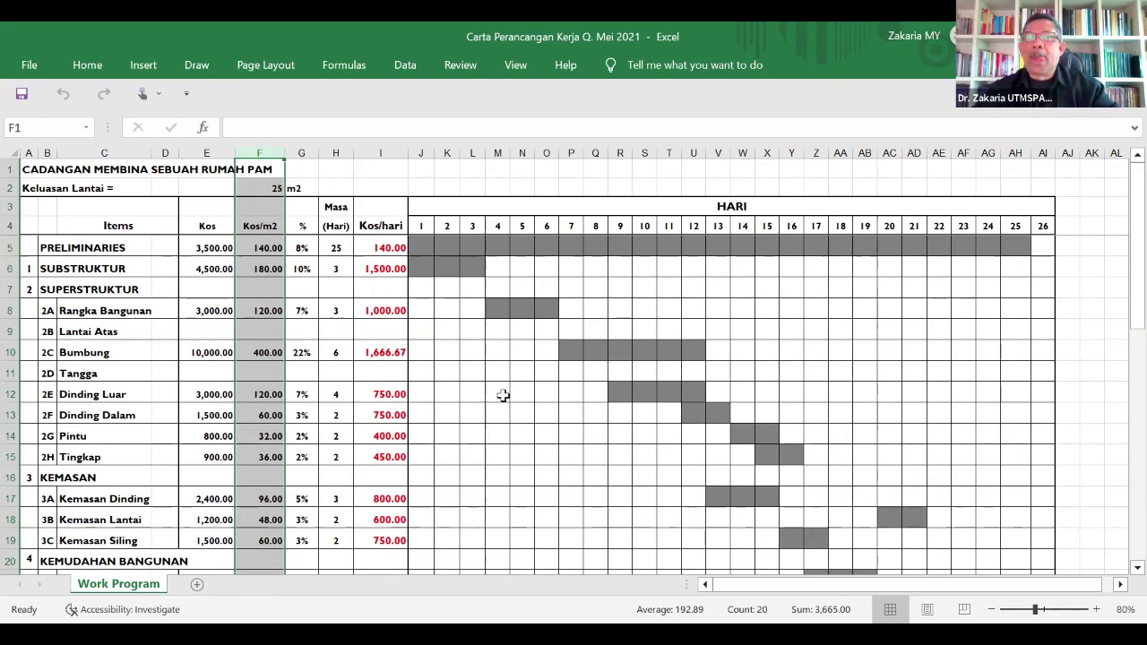
# - Trace the cost per square metre calculation for Preliminaries, Substruktur and Rangka Bangunan, selecting their cost cells and the floor area in F2
pyautogui.click(209, 246)
pyautogui.click(260, 186)
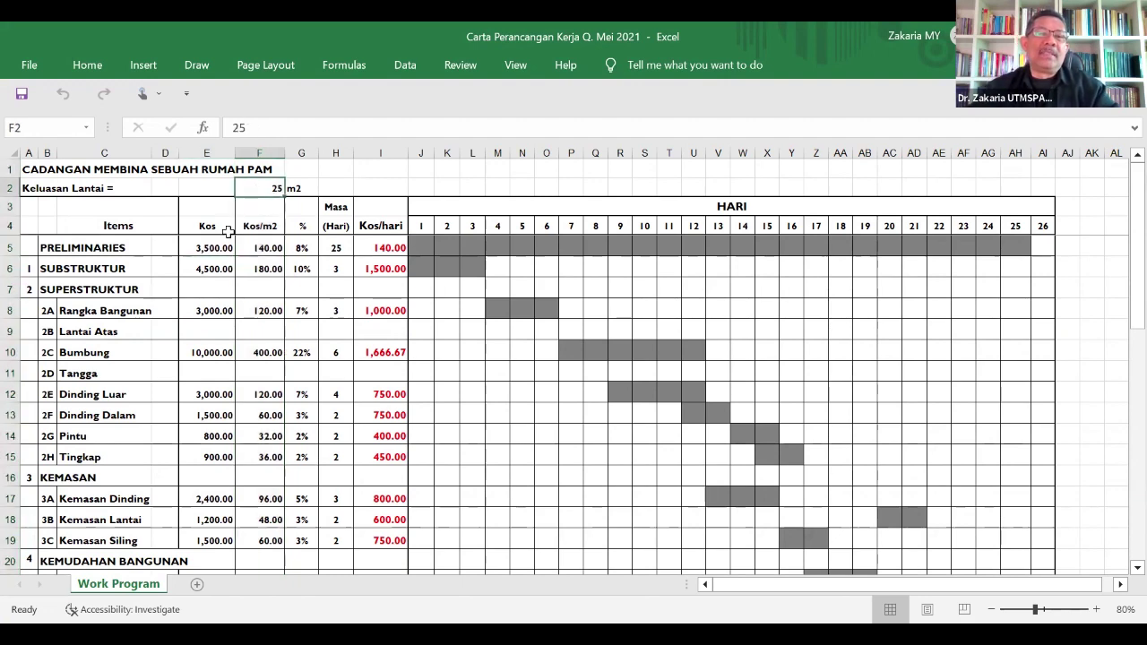
pyautogui.click(258, 251)
pyautogui.click(226, 274)
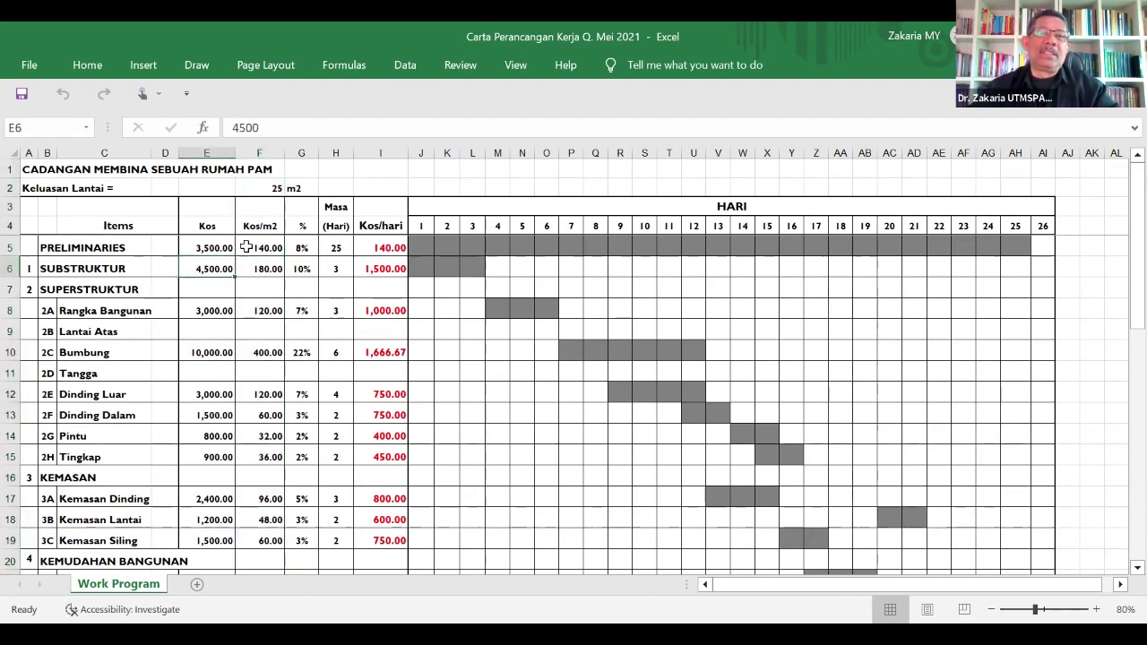
pyautogui.click(273, 190)
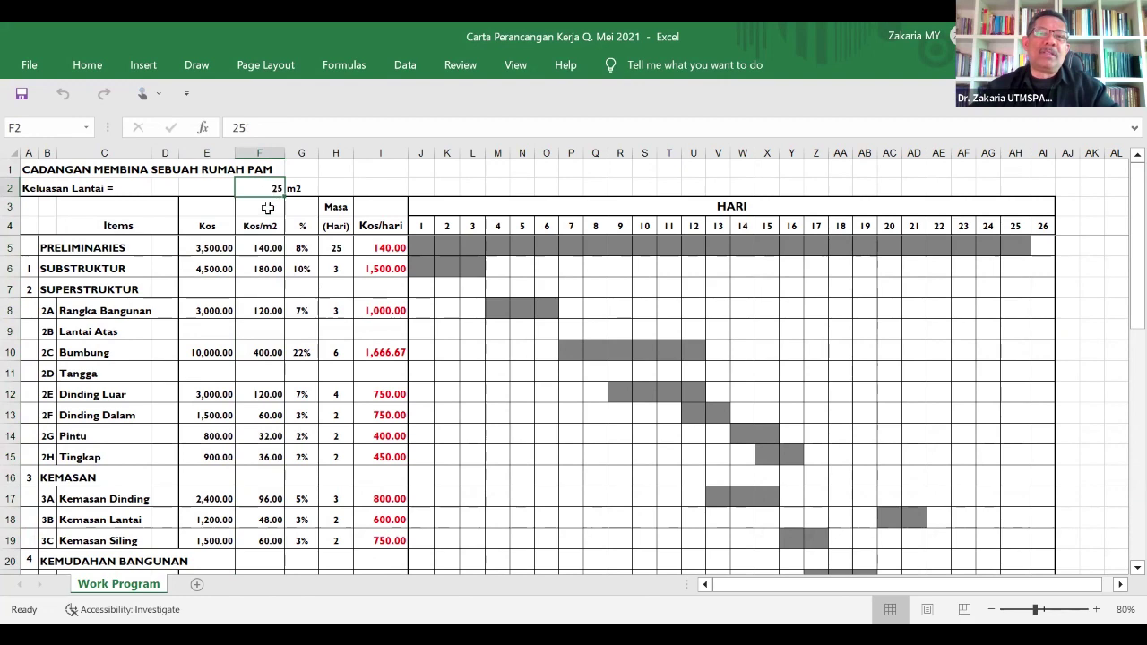
pyautogui.click(264, 269)
pyautogui.click(220, 305)
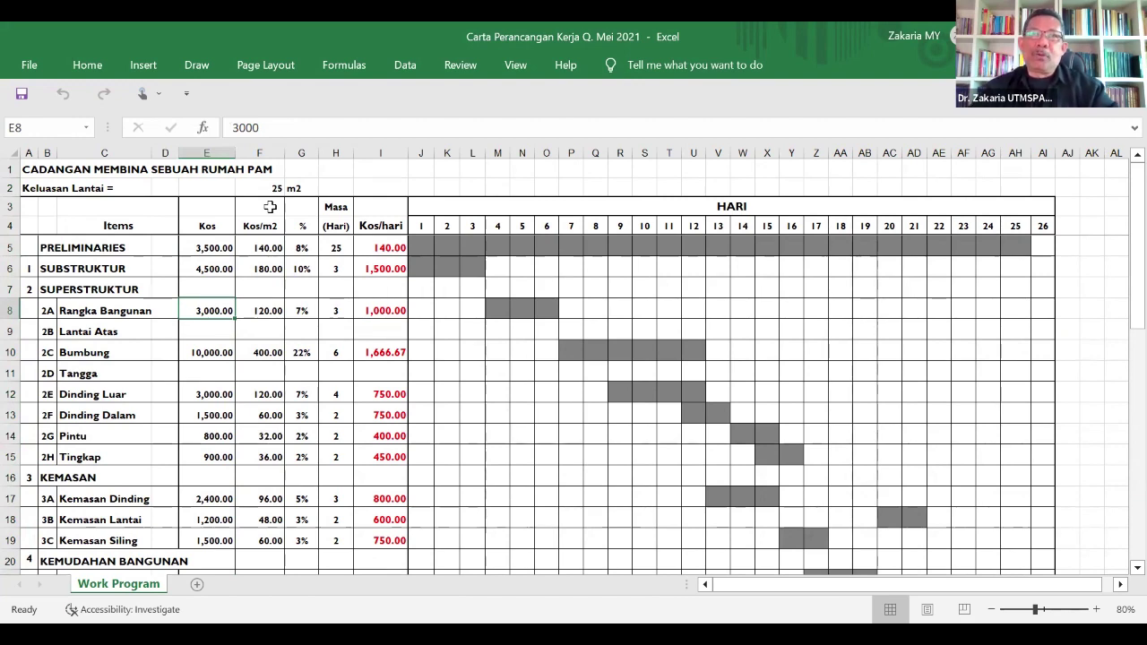
# - Examine the costs of the remaining work items, selecting the Dinding Luar cost and the Kos/m2 heading in F4
pyautogui.scroll(-1, 287, 237)
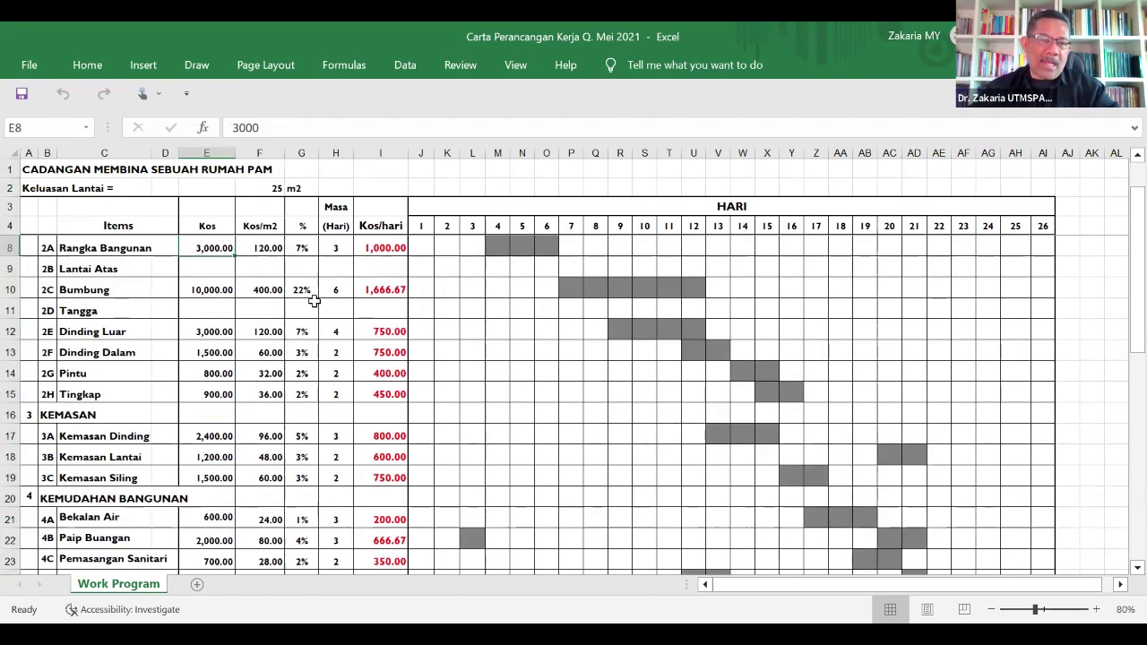
pyautogui.scroll(-1, 313, 301)
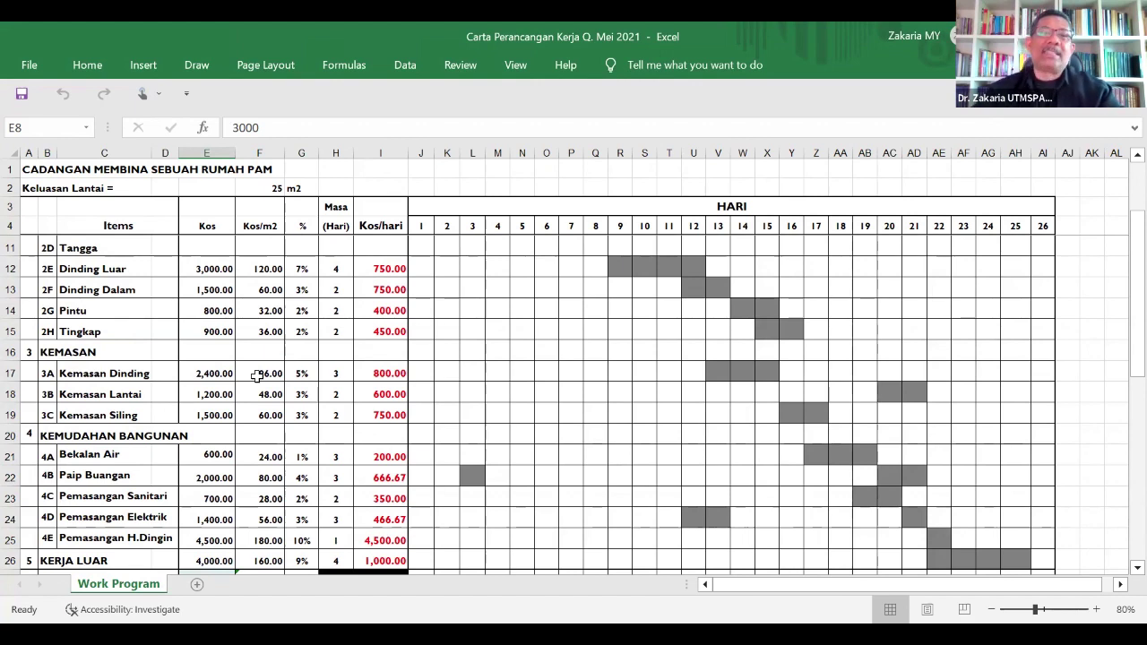
pyautogui.click(221, 266)
pyautogui.click(258, 224)
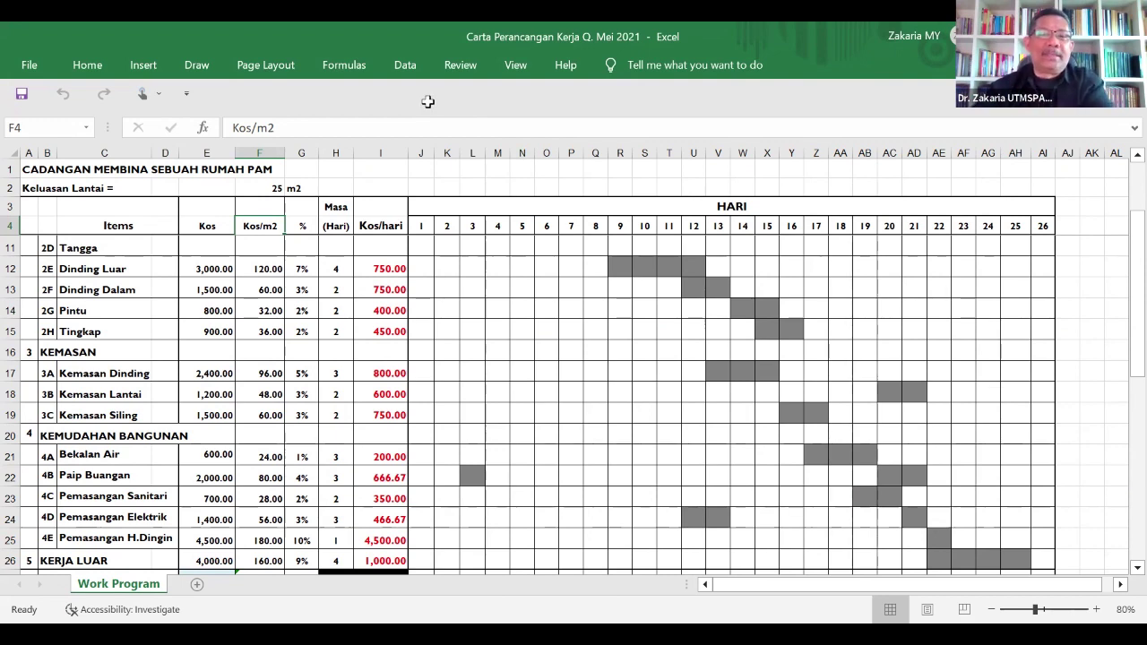
pyautogui.scroll(-1, 511, 272)
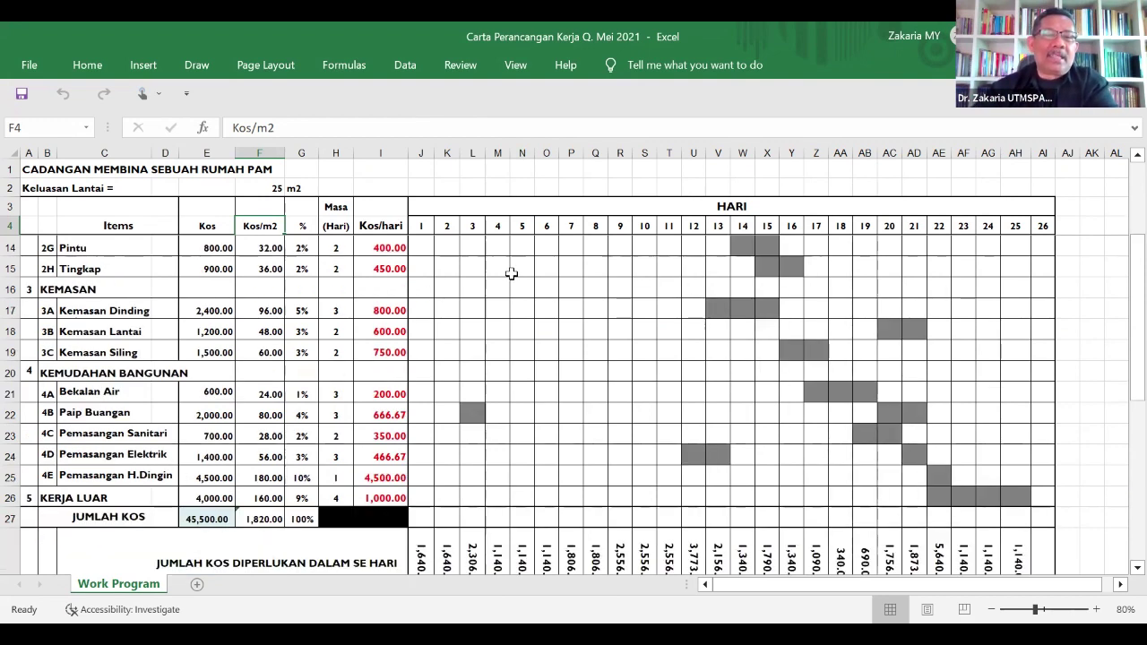
pyautogui.scroll(1, 510, 274)
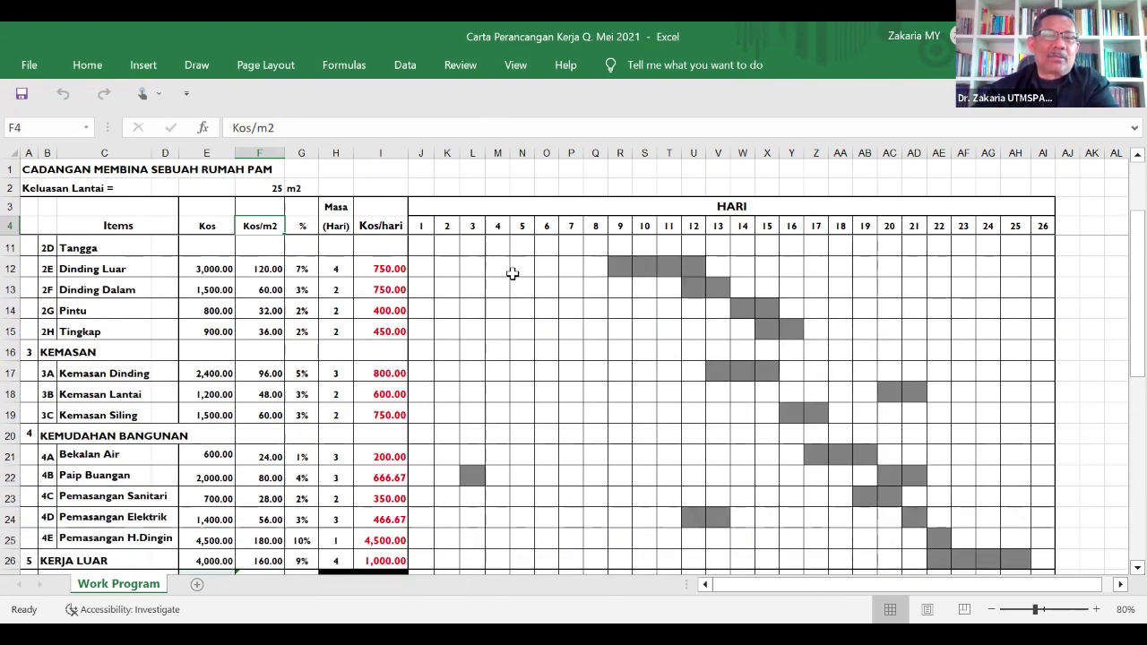
pyautogui.scroll(-1, 512, 273)
pyautogui.scroll(2, 512, 273)
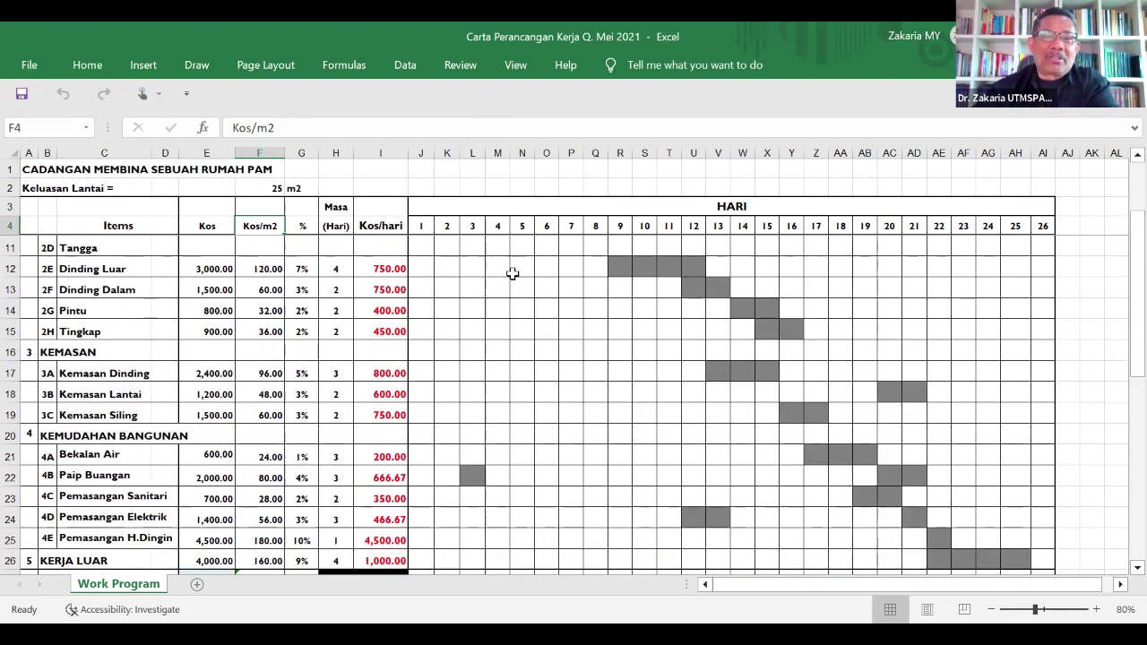
pyautogui.scroll(-1, 512, 274)
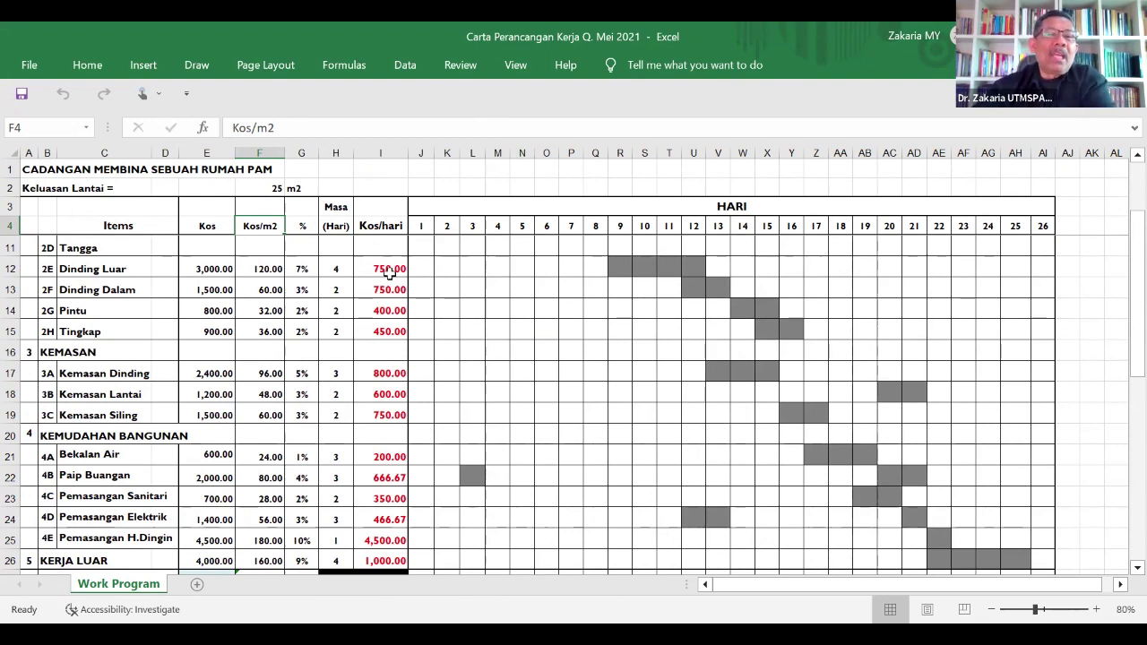
# - Highlight the percentage column G and inspect the percentage formulas of Dinding Dalam, Substruktur and Bumbung against the total cost
pyautogui.click(297, 154)
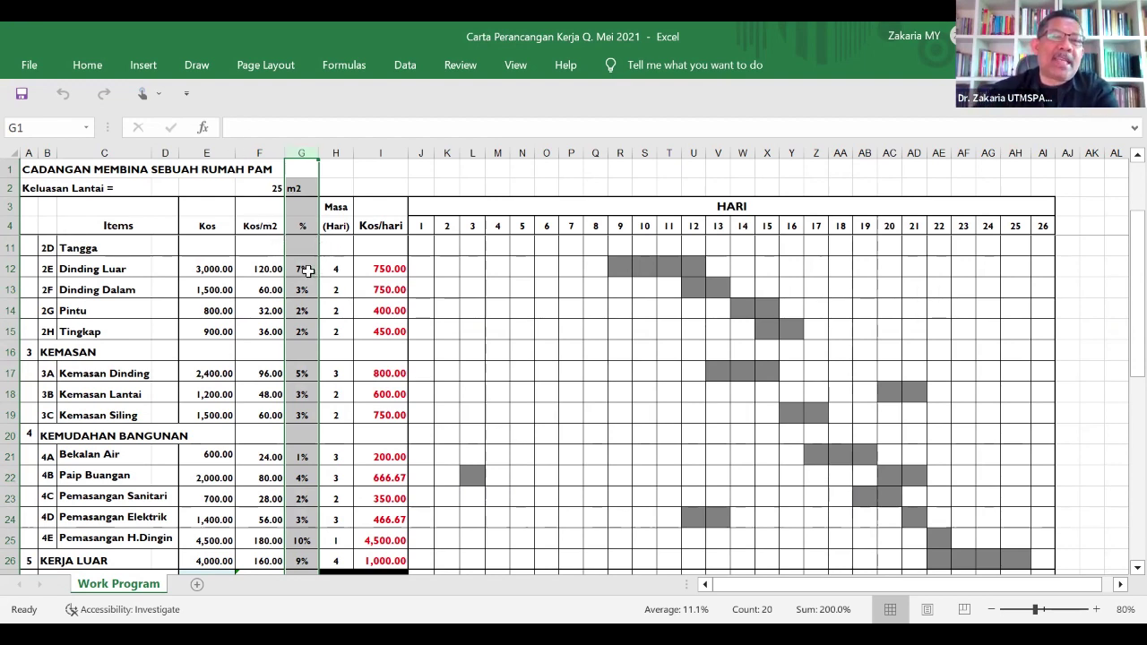
pyautogui.click(311, 271)
pyautogui.click(307, 285)
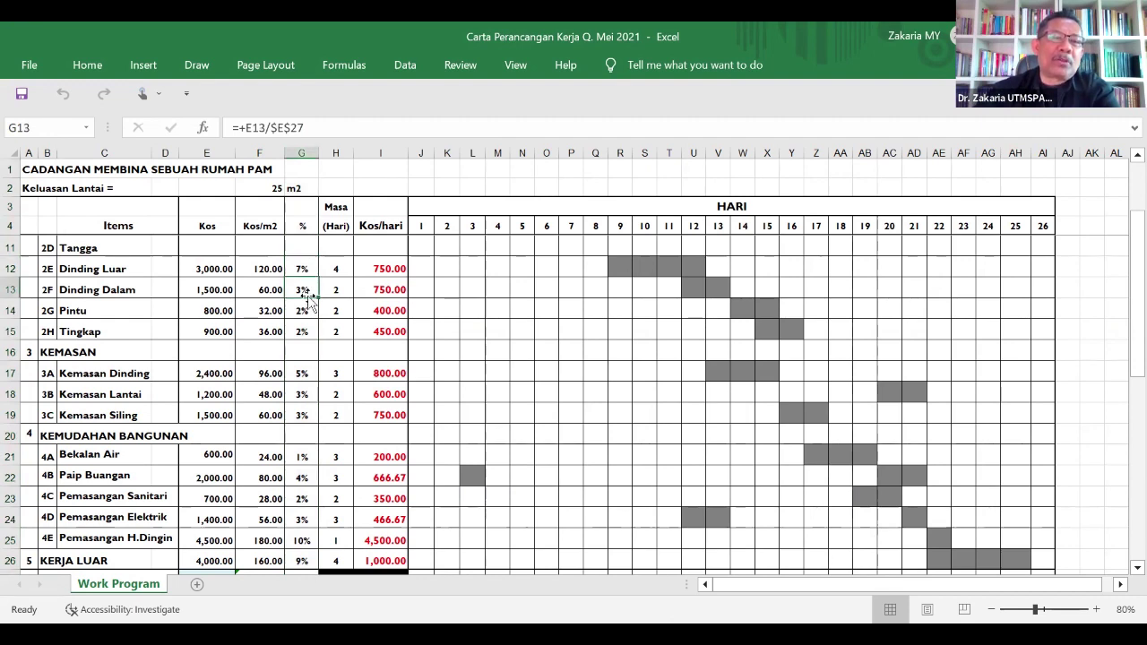
pyautogui.scroll(-2, 307, 394)
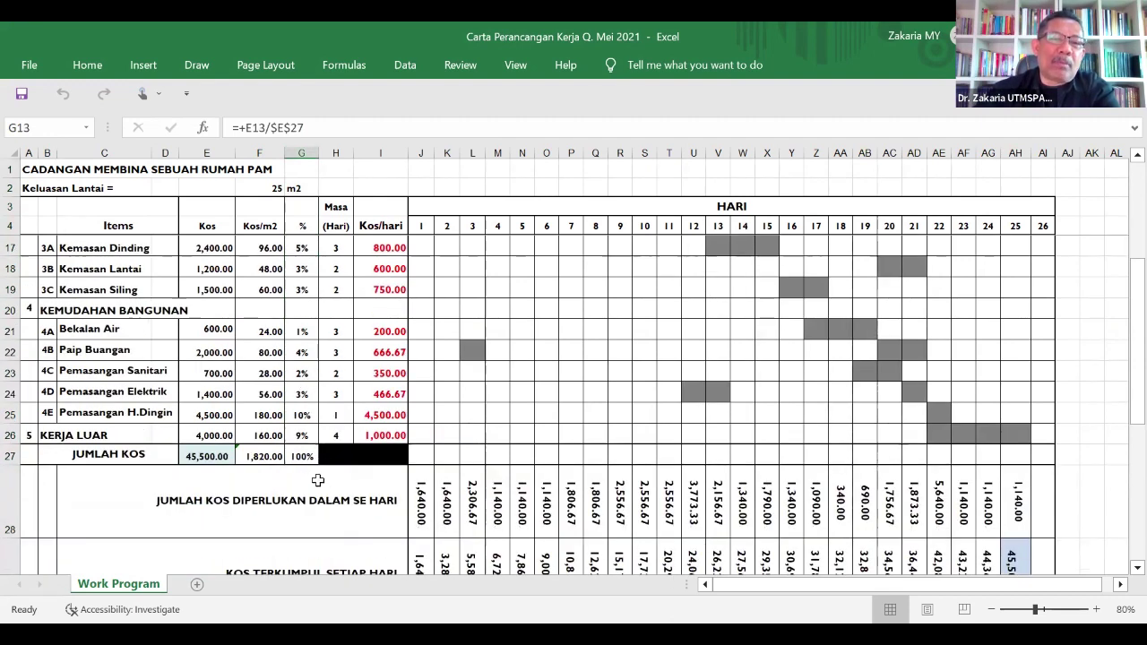
pyautogui.scroll(4, 320, 476)
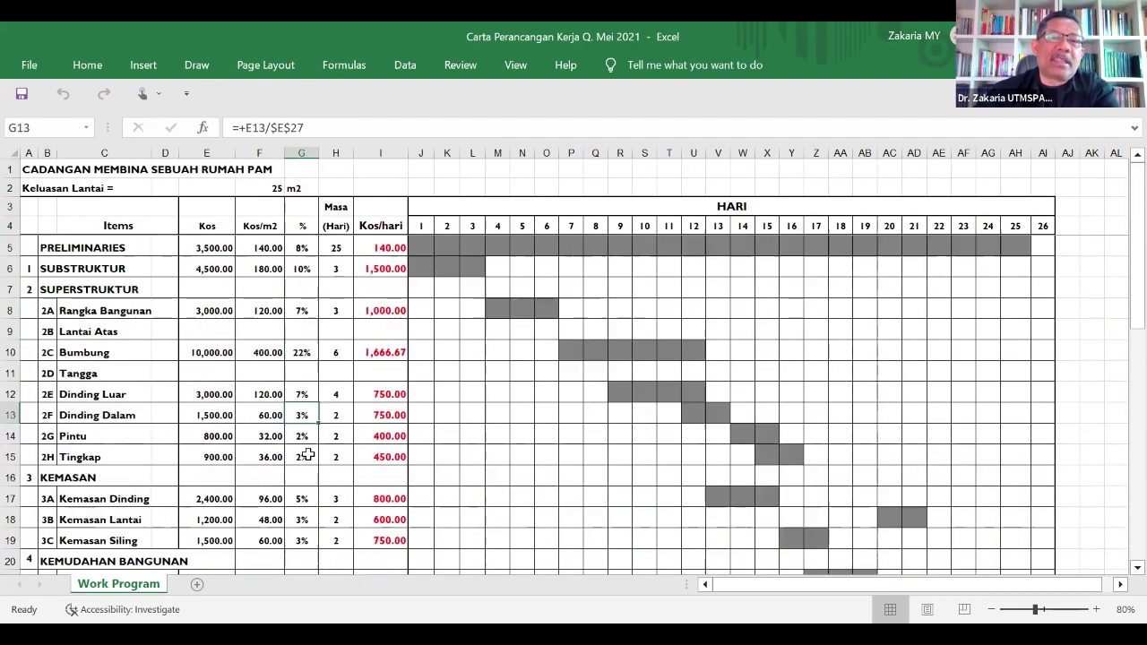
pyautogui.click(310, 270)
pyautogui.click(310, 356)
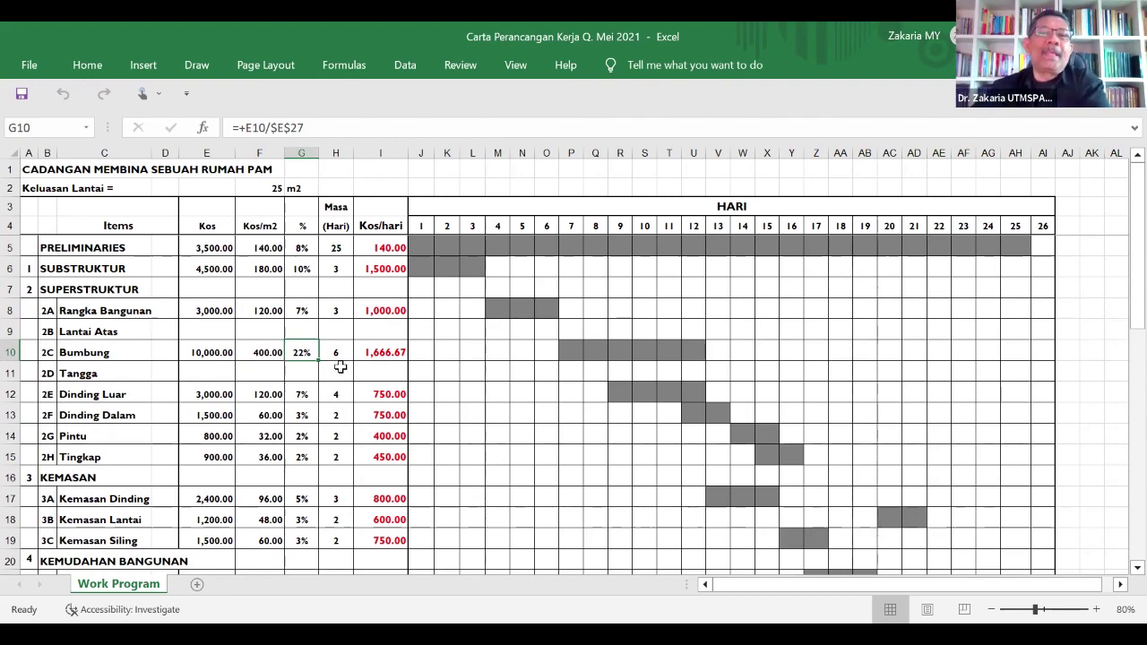
# - Examine the remaining items' percentages and highlight the Kos, Kos/m2 and % columns E to G together
pyautogui.scroll(-5, 334, 374)
pyautogui.scroll(3, 334, 370)
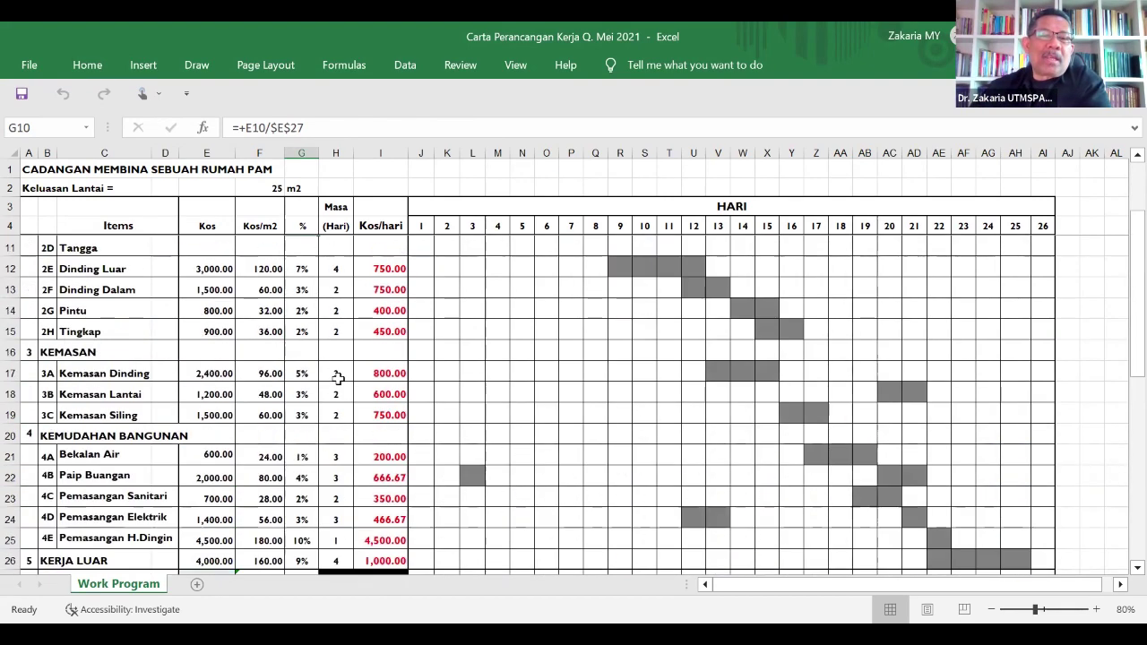
pyautogui.scroll(2, 333, 369)
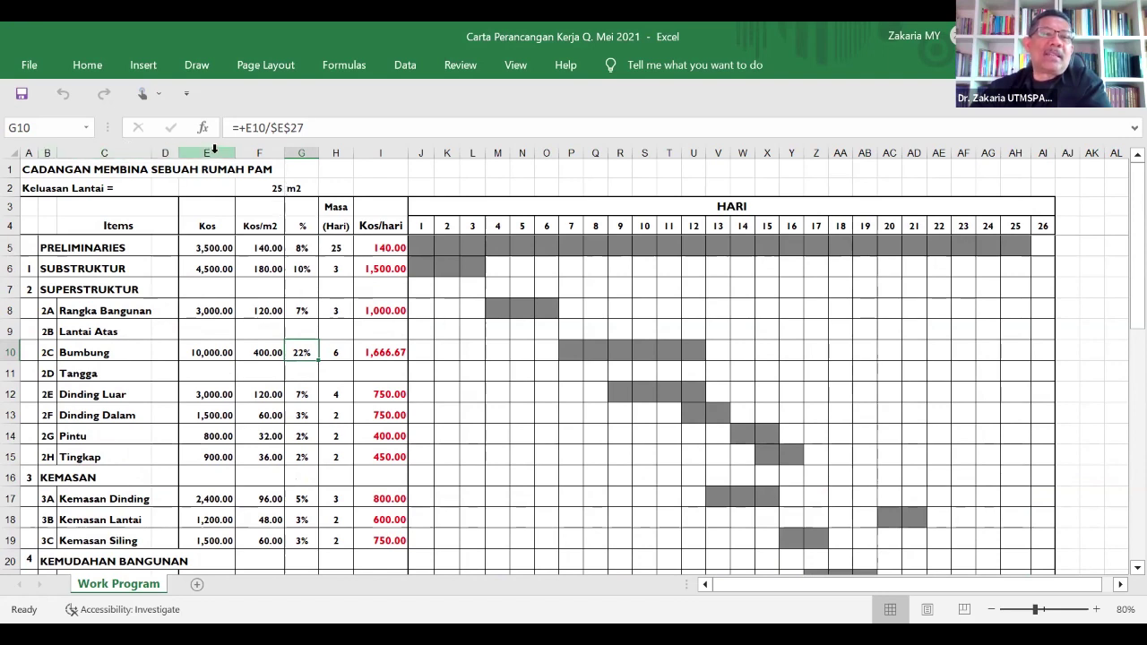
pyautogui.moveTo(208, 152); pyautogui.dragTo(307, 153)
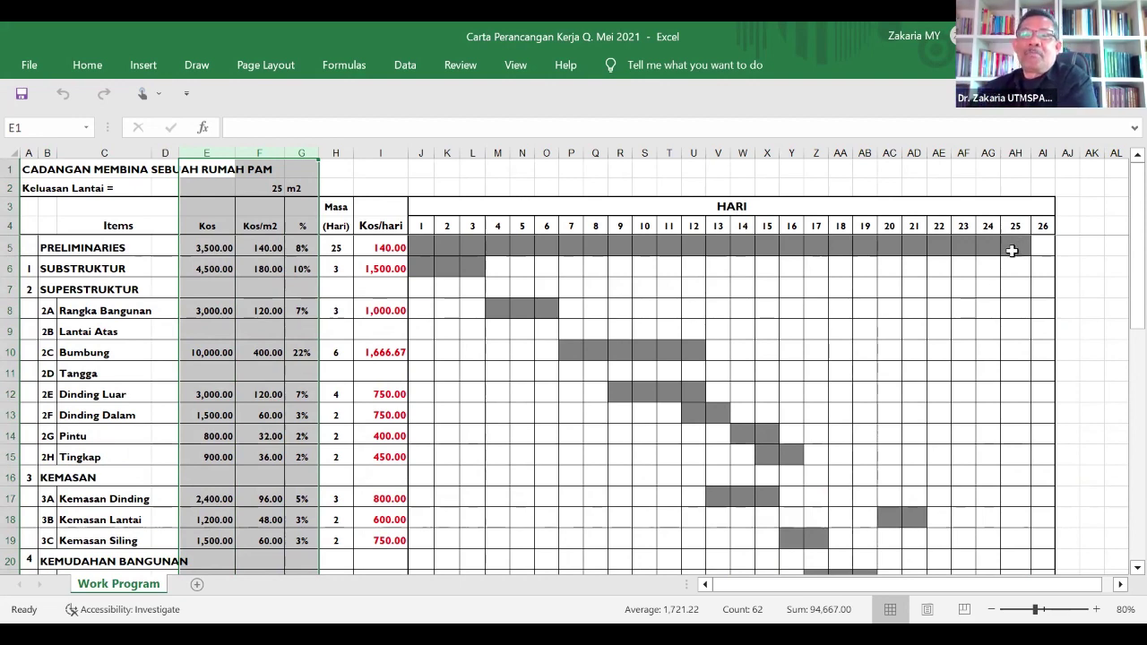
pyautogui.scroll(-1, 896, 322)
pyautogui.scroll(1, 929, 326)
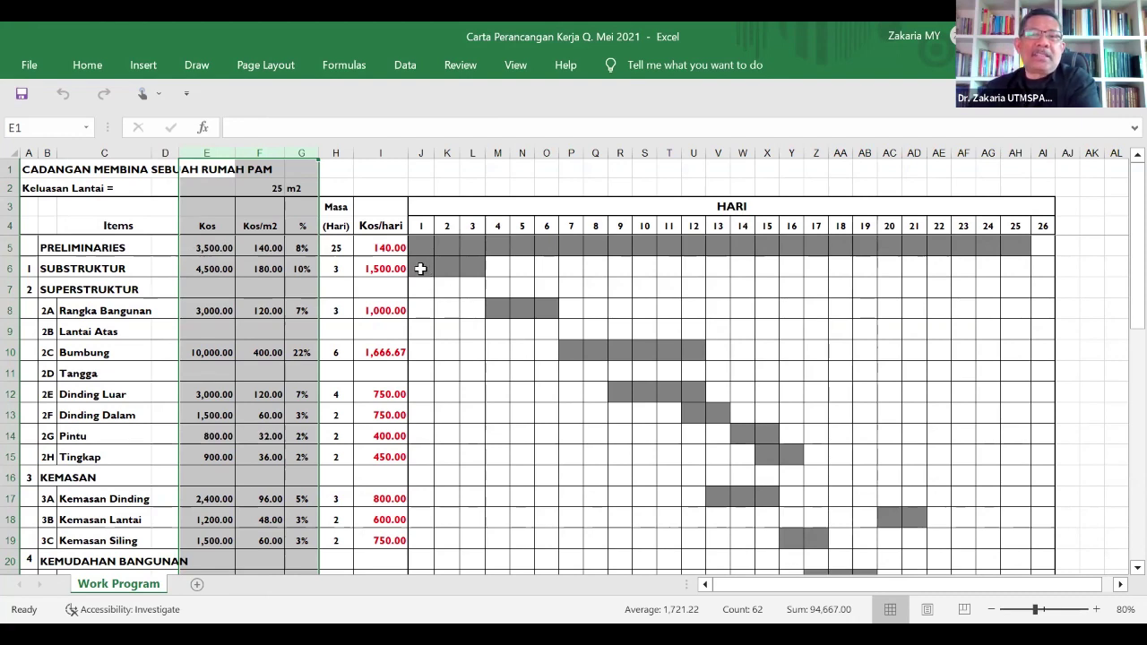
# - Select the Substruktur bar on days 1 to 3 and the Rangka Bangunan bar on days 4 to 6
pyautogui.moveTo(425, 271); pyautogui.dragTo(473, 264)
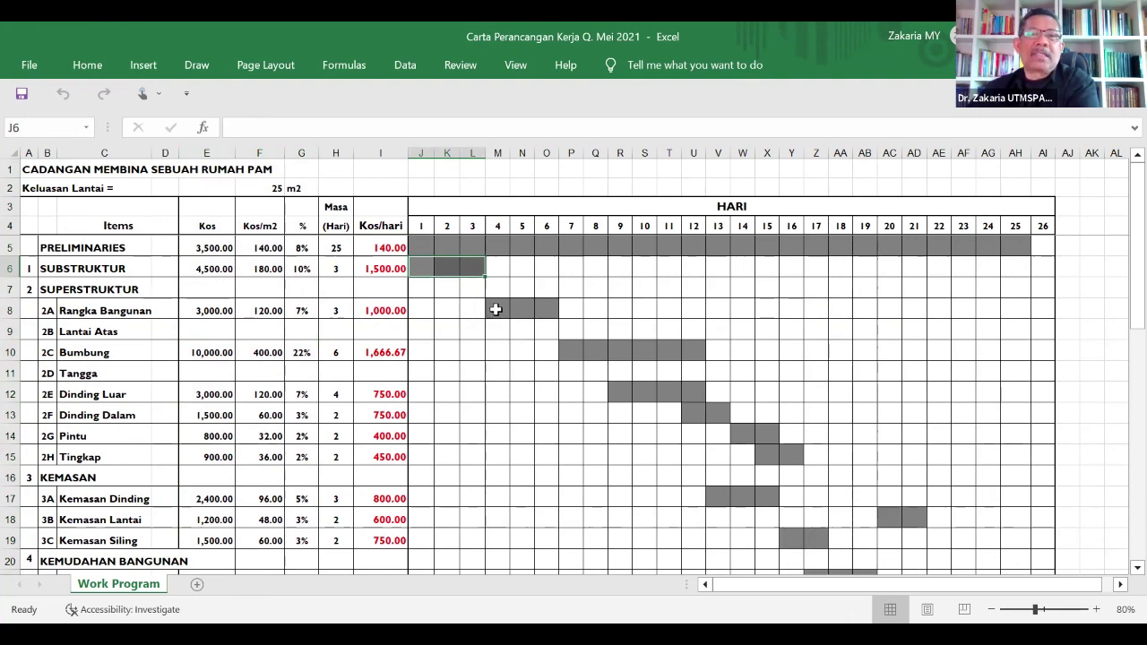
pyautogui.click(496, 309)
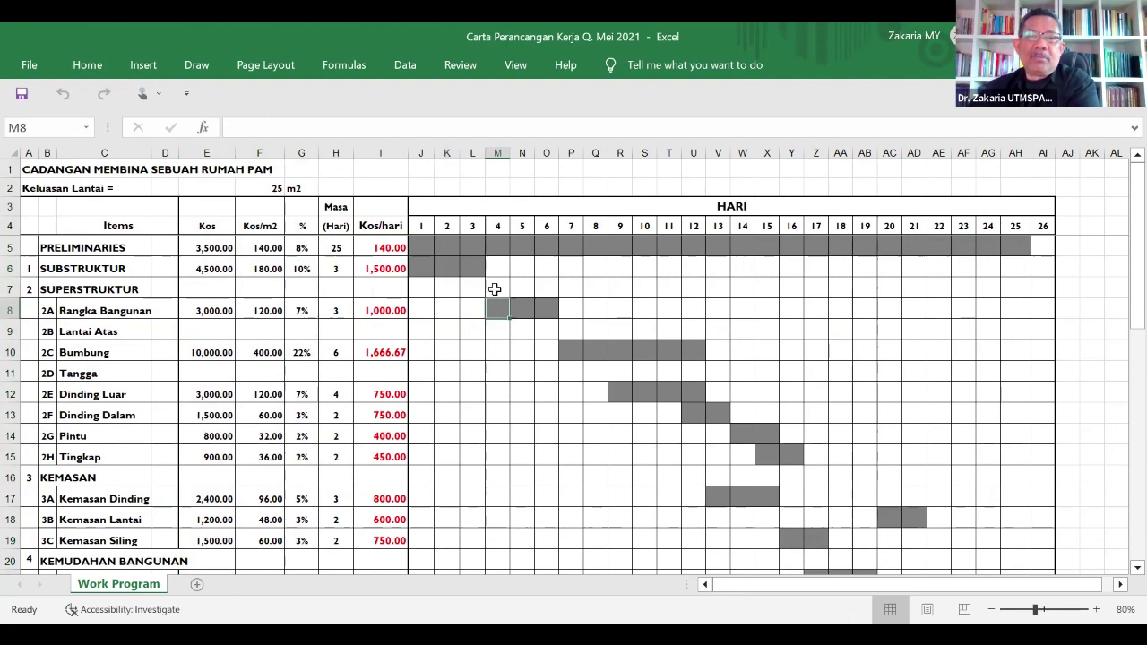
pyautogui.moveTo(500, 306); pyautogui.dragTo(552, 305)
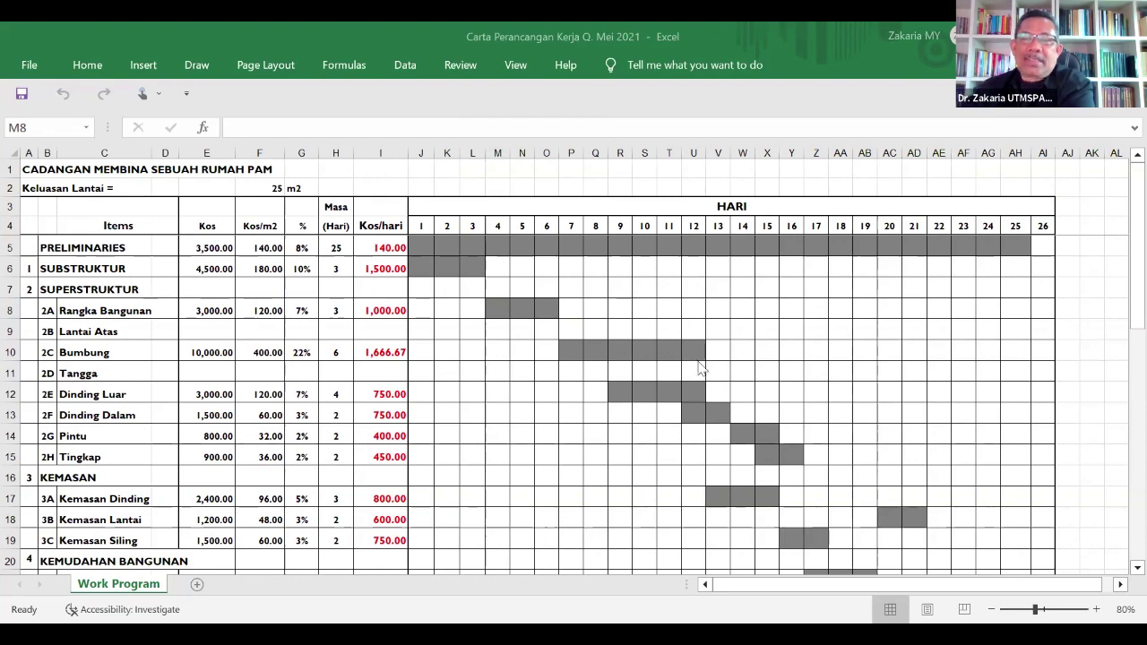
pyautogui.scroll(-1, 699, 372)
pyautogui.scroll(1, 695, 350)
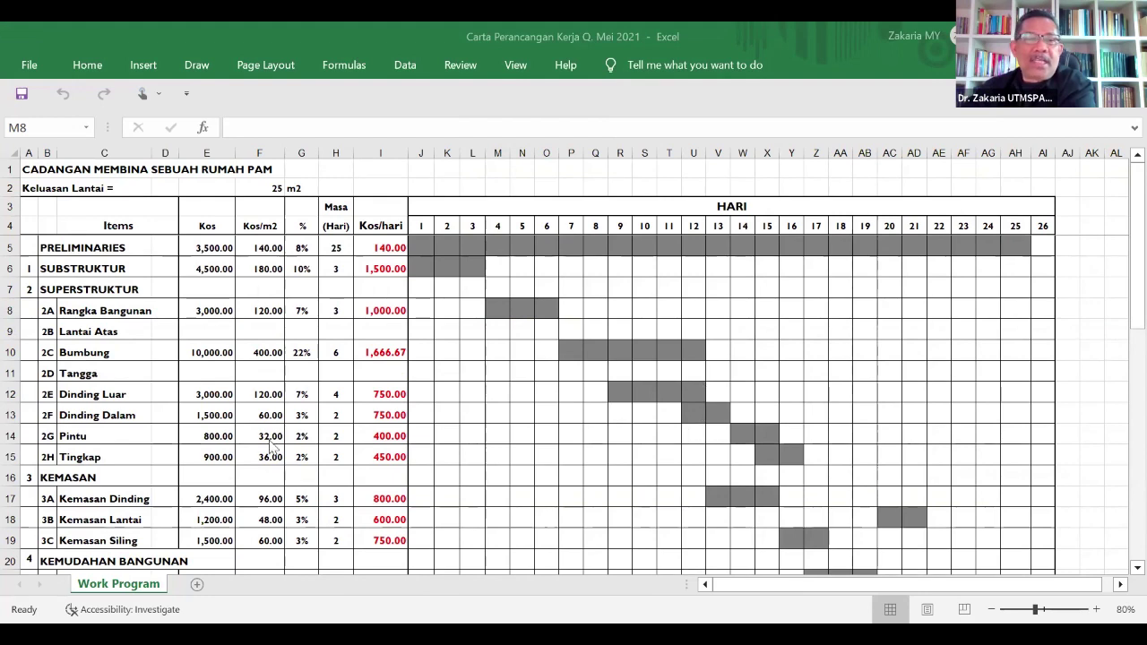
# - Highlight the Dinding Dalam row 13 and examine the schedule bars down to Paip Buangan
pyautogui.click(12, 415)
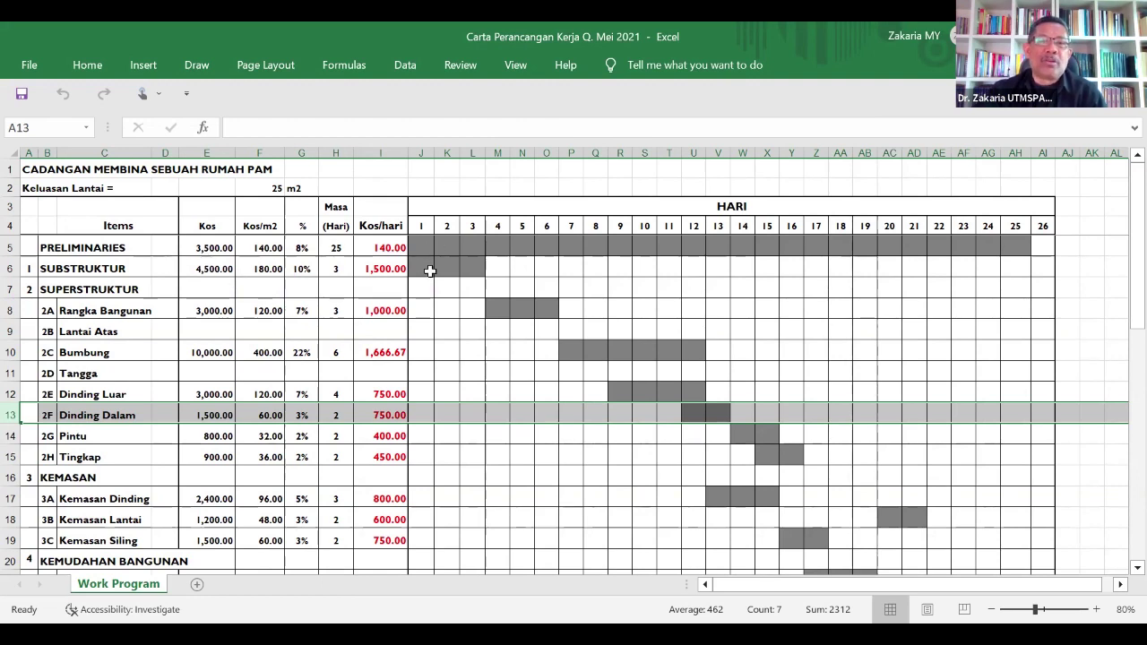
pyautogui.scroll(-2, 475, 279)
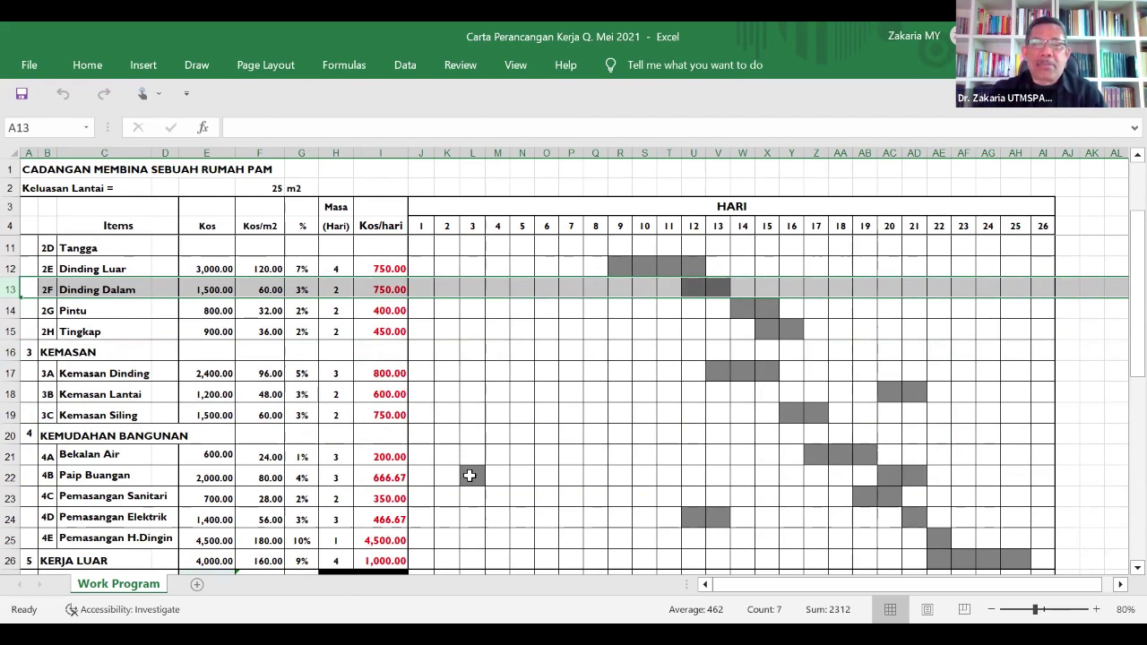
pyautogui.click(469, 476)
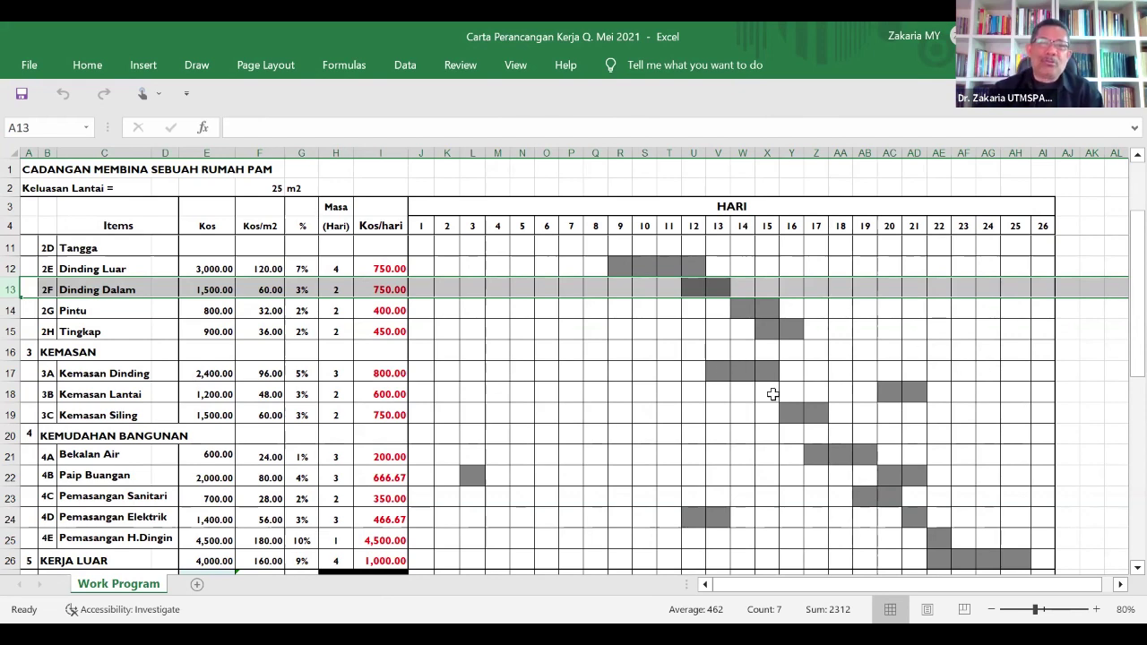
# - Select the durations in days of Dinding Luar, Substruktur and Rangka Bangunan to compare them with their schedule bars
pyautogui.click(339, 269)
pyautogui.scroll(2, 581, 261)
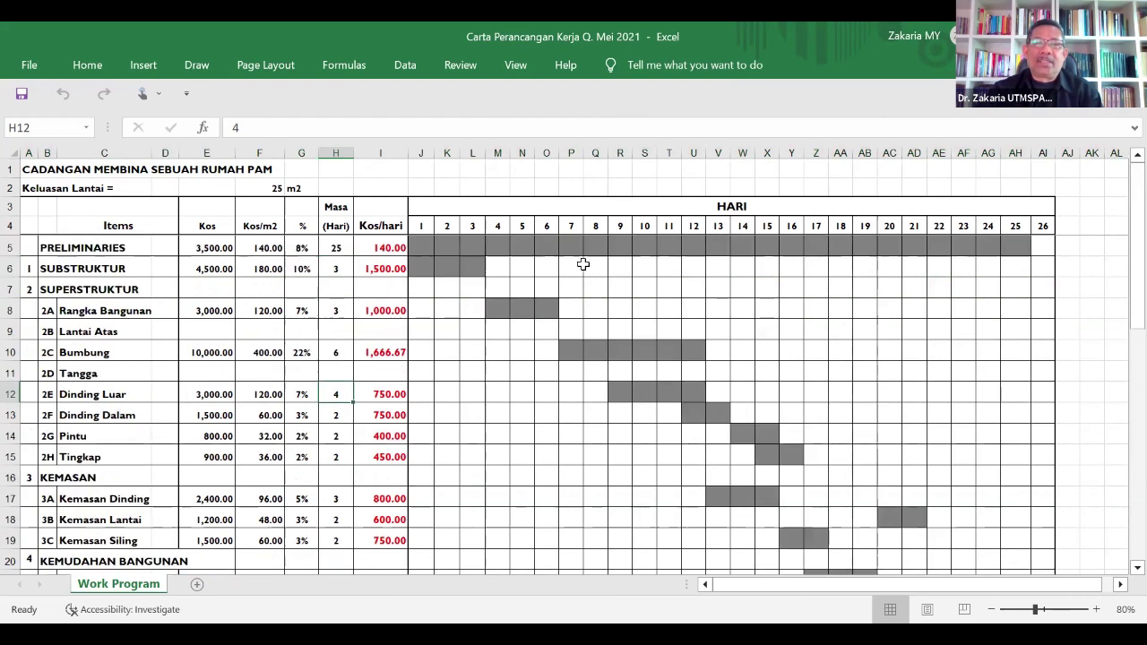
pyautogui.click(332, 270)
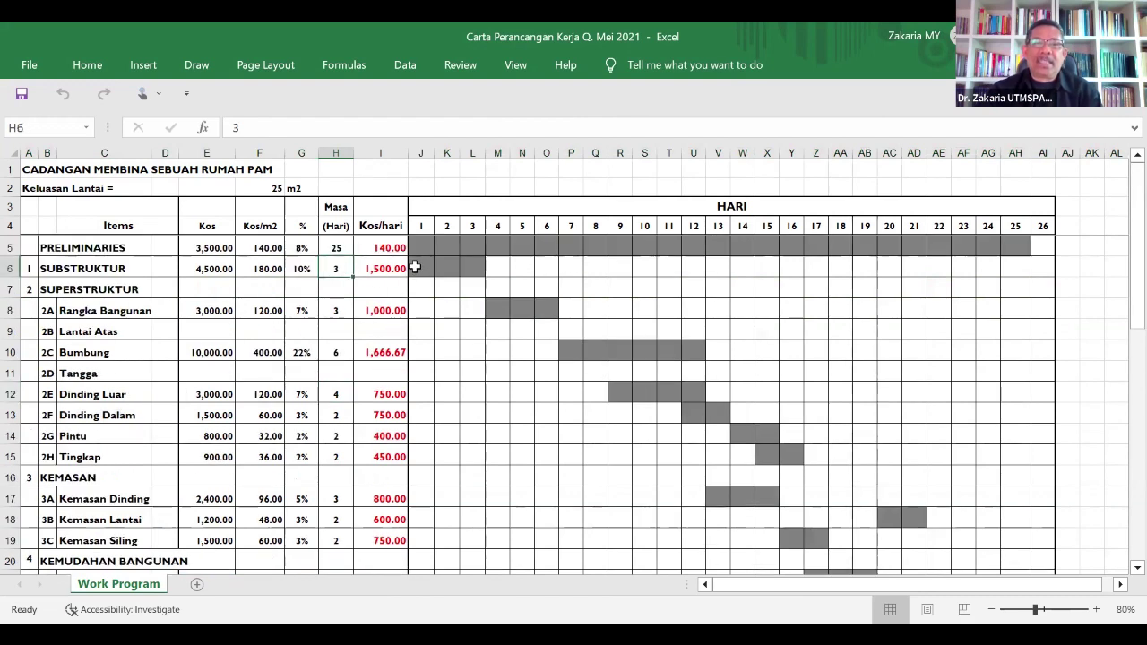
pyautogui.click(337, 311)
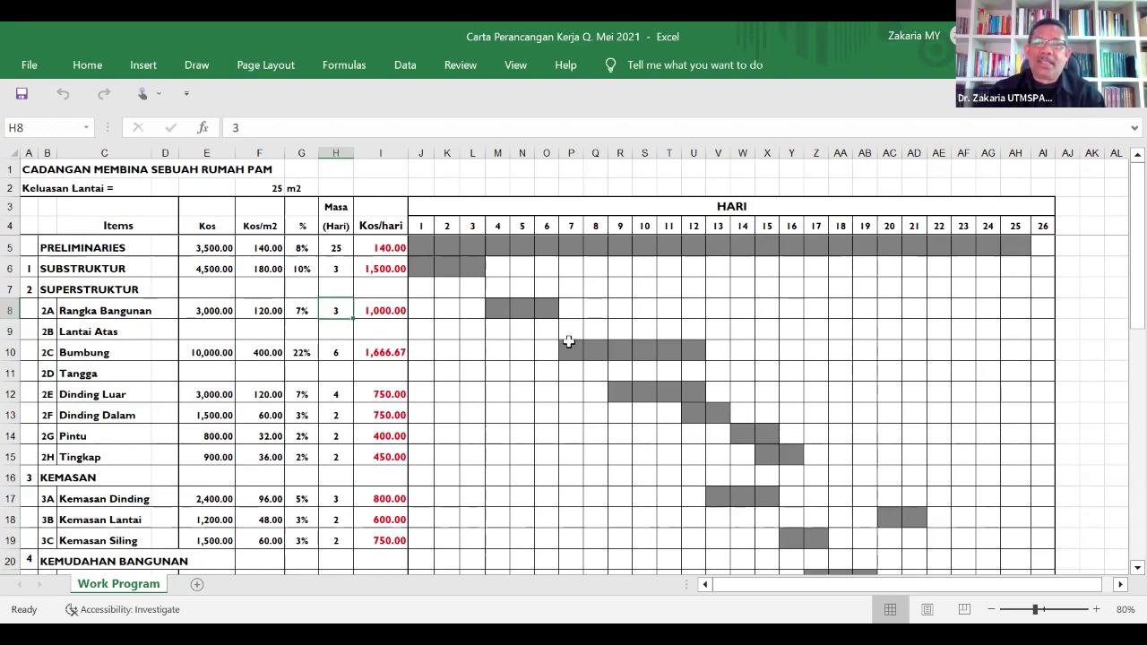
# - Select the Paip Buangan bar on day 3 and examine the schedule bars down to Kerja Luar
pyautogui.scroll(-1, 768, 399)
pyautogui.scroll(-1, 768, 399)
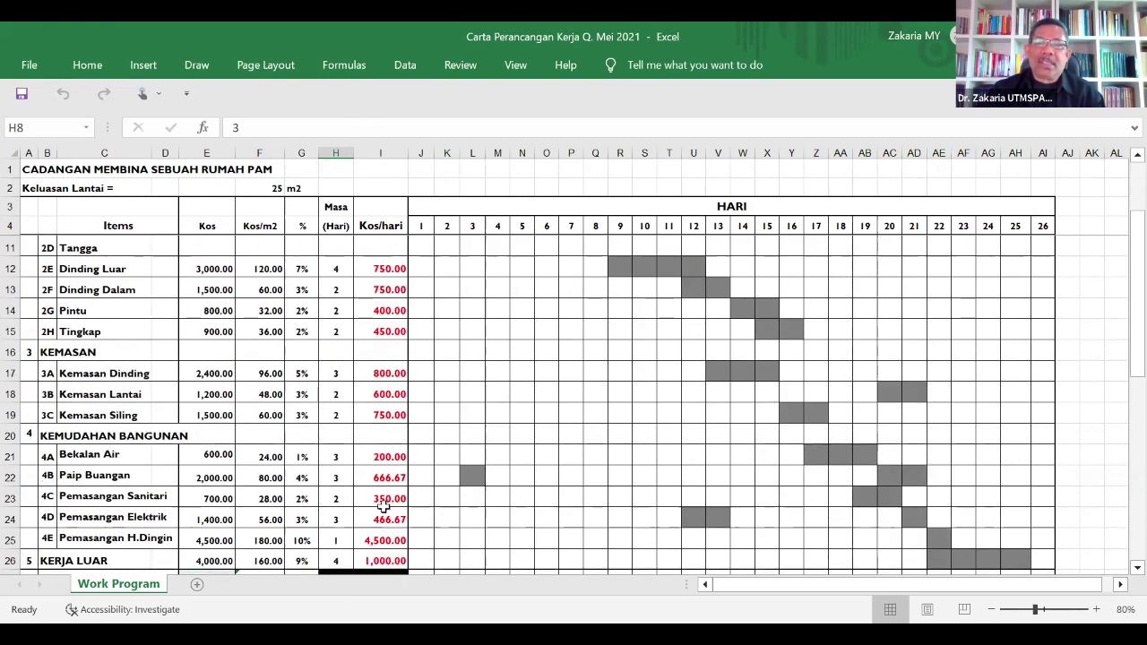
pyautogui.click(477, 480)
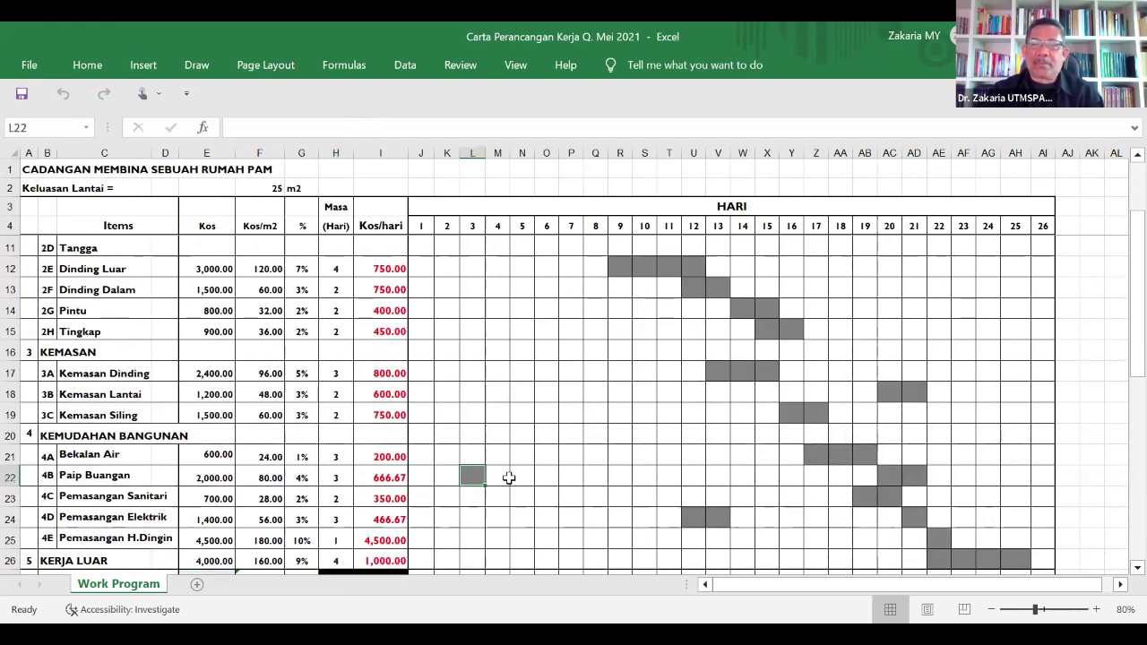
pyautogui.scroll(-1, 628, 475)
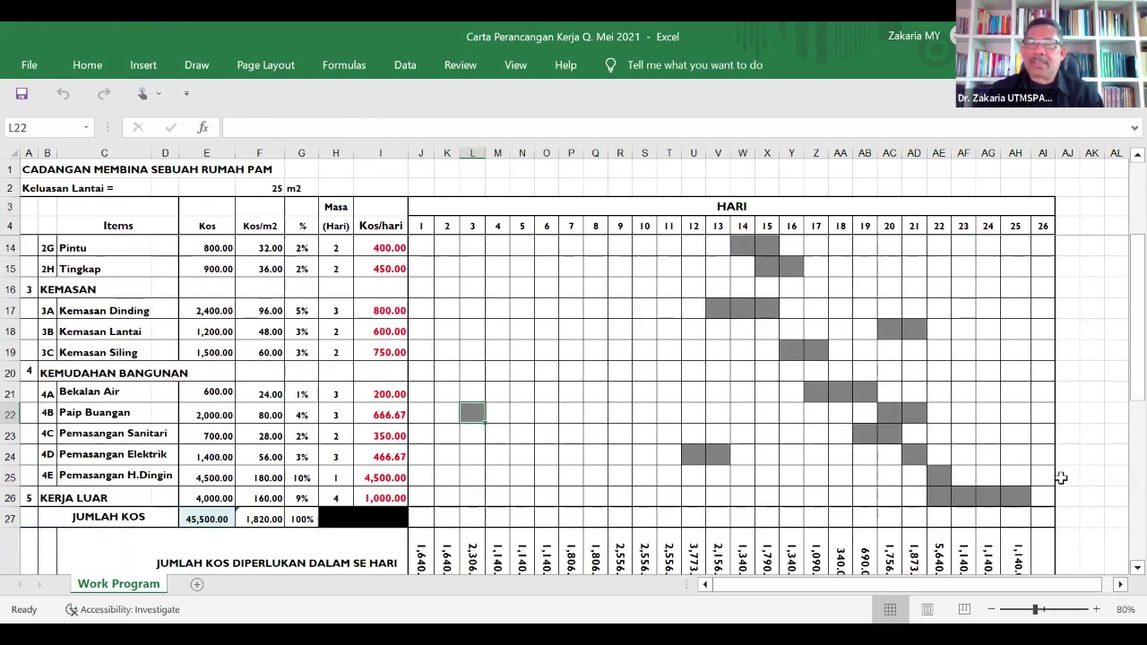
# - Examine the whole schedule down to the daily cost, accumulated cost and work progress rows above the chart
pyautogui.scroll(3, 1019, 464)
pyautogui.scroll(-4, 1019, 456)
pyautogui.scroll(2, 1021, 455)
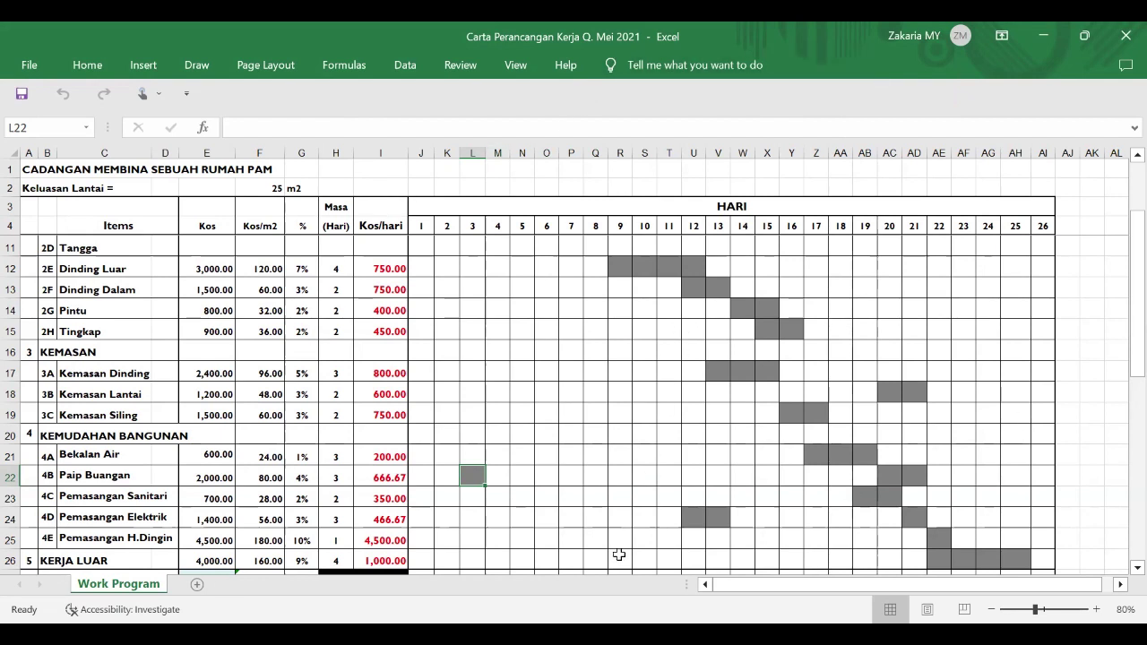
pyautogui.scroll(-1, 525, 512)
pyautogui.scroll(1, 523, 514)
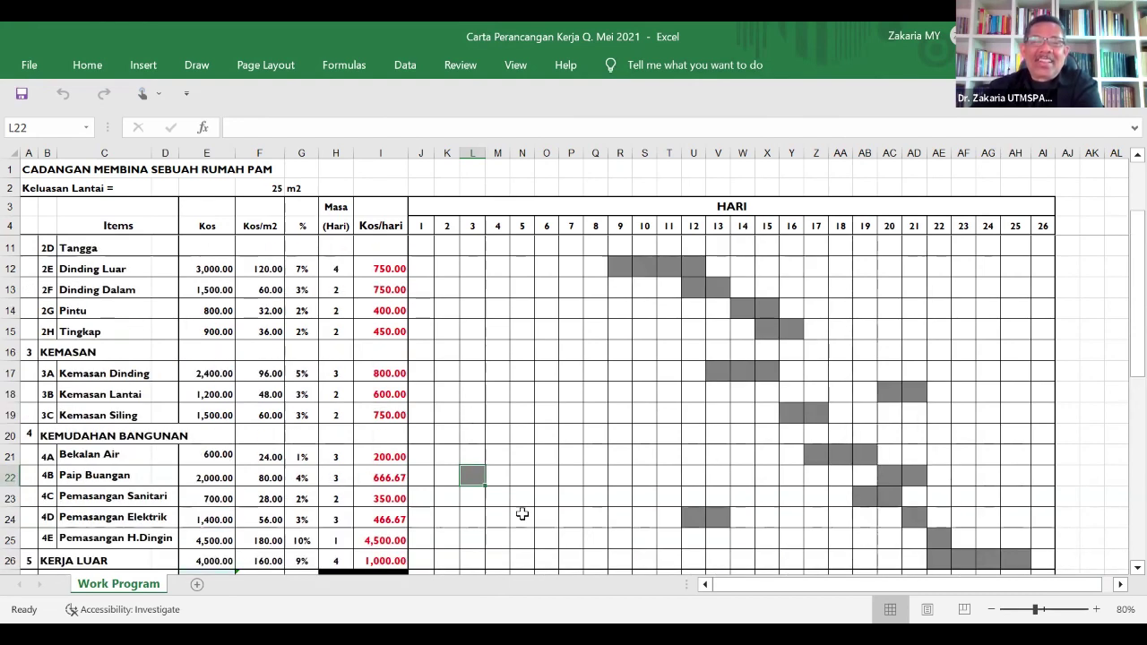
pyautogui.scroll(-1, 522, 513)
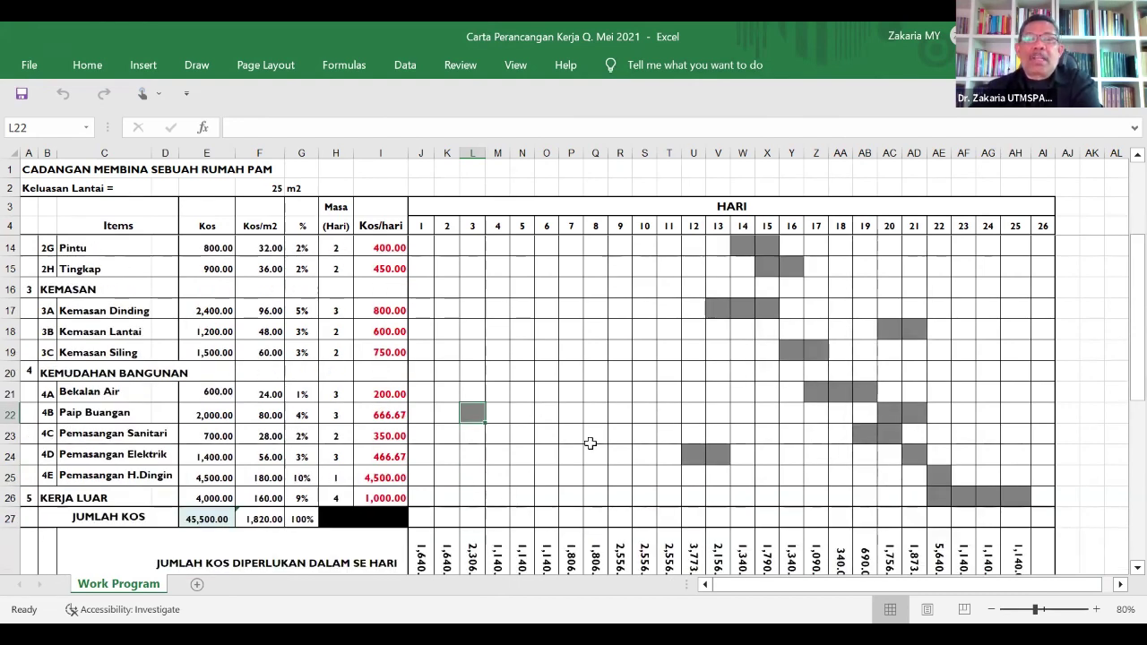
pyautogui.scroll(3, 543, 451)
pyautogui.scroll(-6, 546, 452)
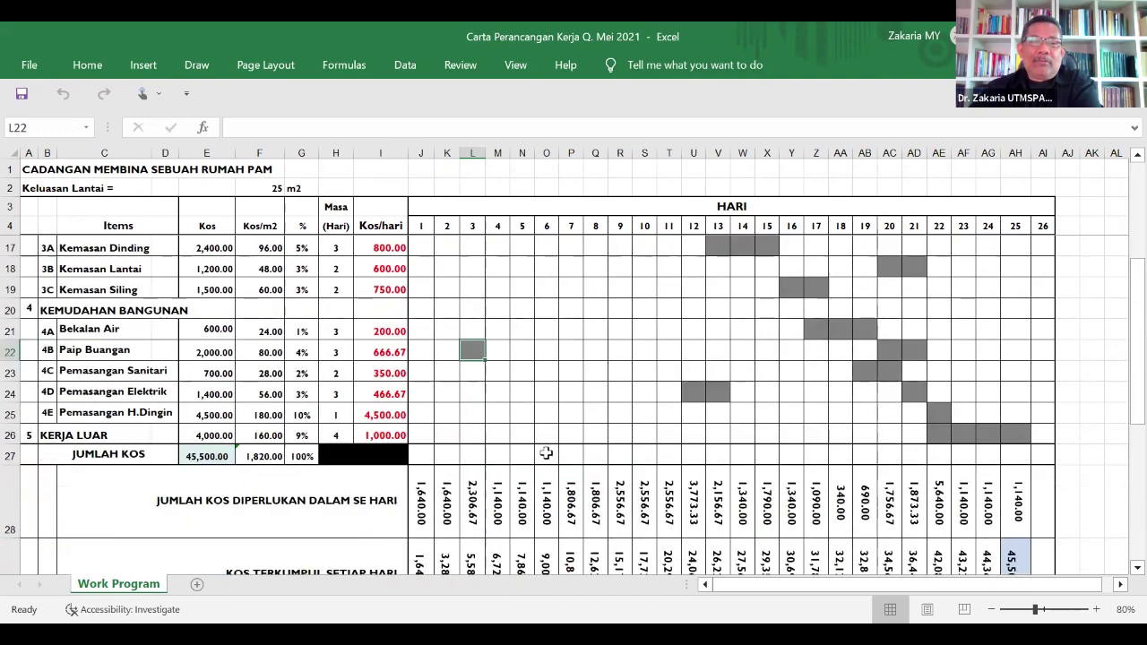
pyautogui.scroll(-2, 546, 457)
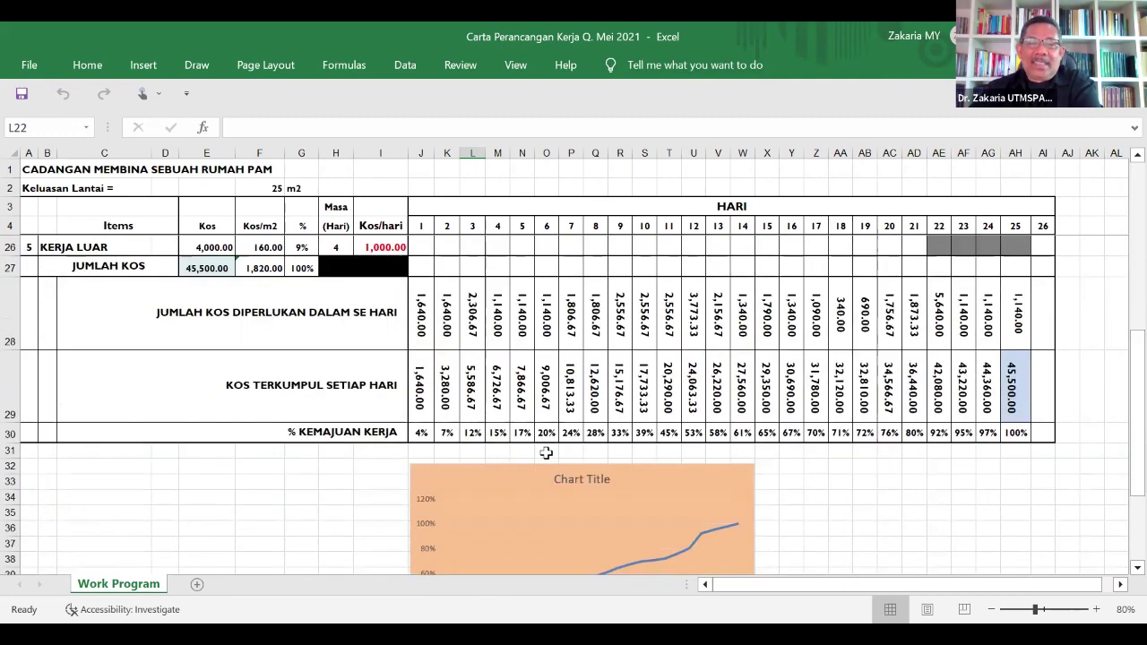
pyautogui.scroll(2, 545, 457)
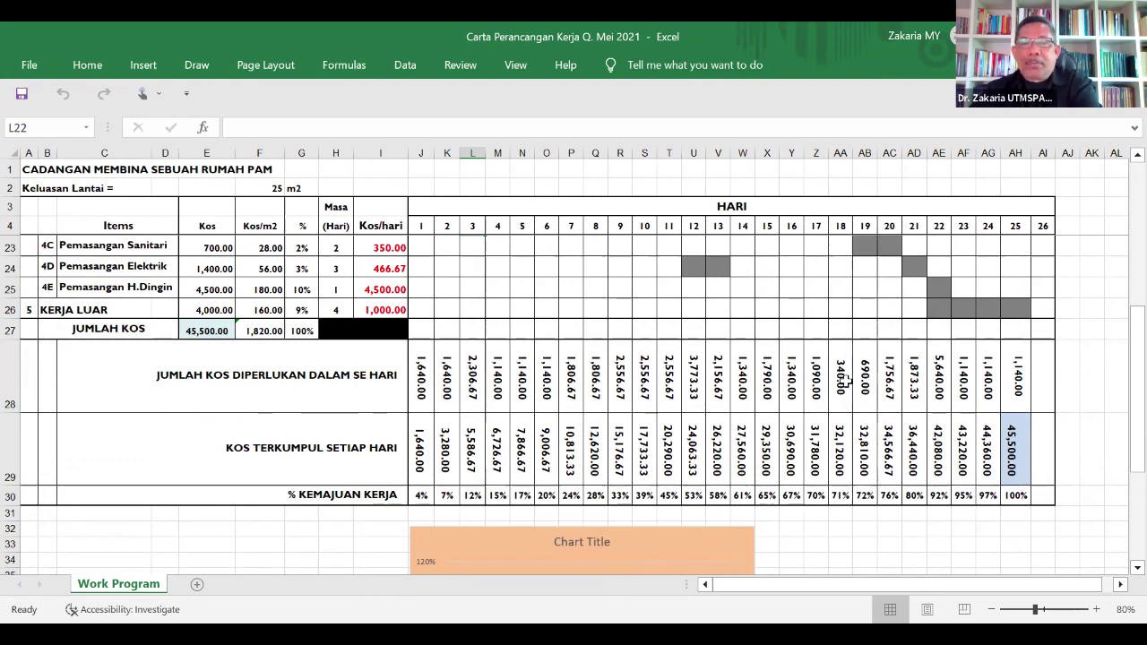
# - Highlight the % Kemajuan Kerja row 30 and compare it with the schedule bars up to Preliminaries
pyautogui.click(8, 495)
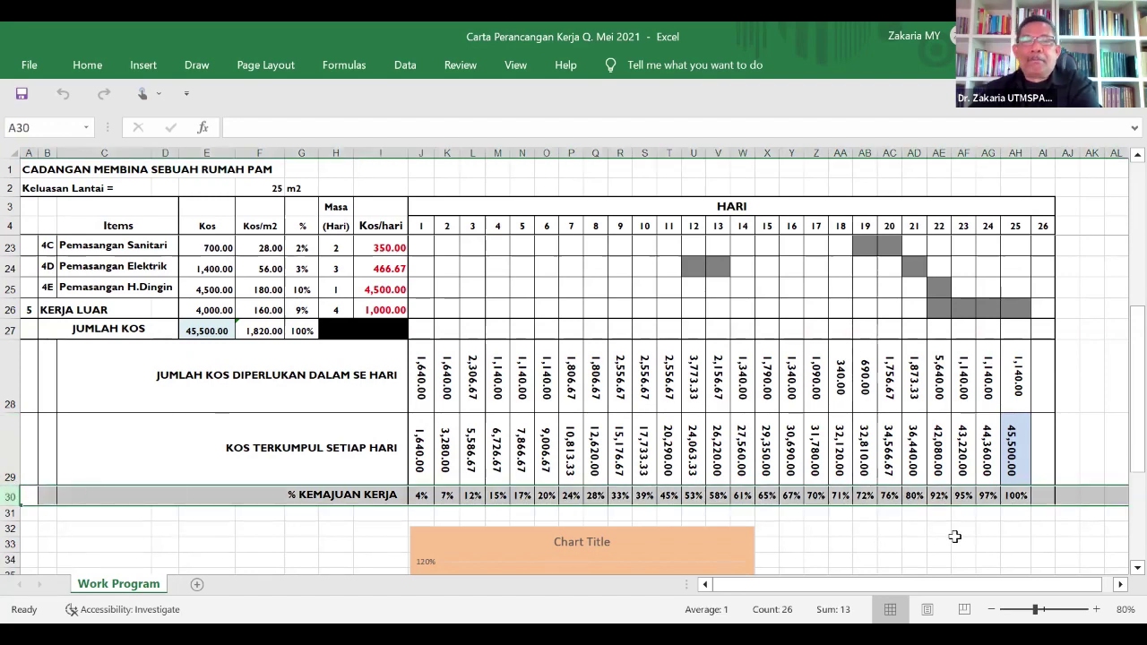
pyautogui.scroll(6, 955, 536)
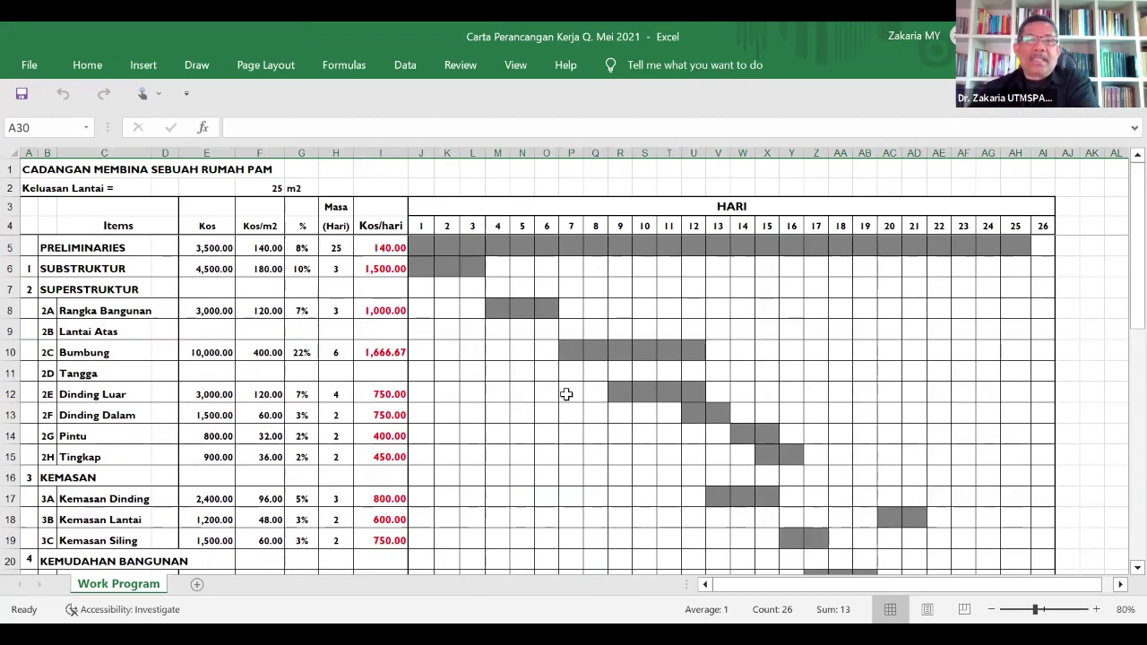
pyautogui.scroll(-6, 582, 540)
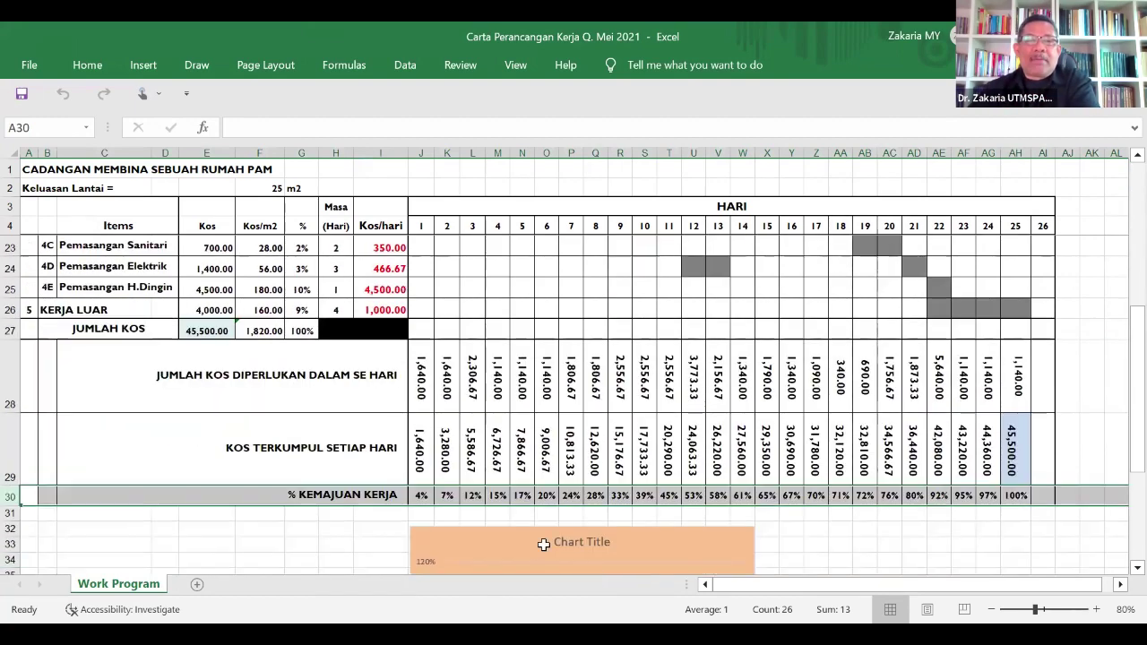
pyautogui.scroll(3, 543, 544)
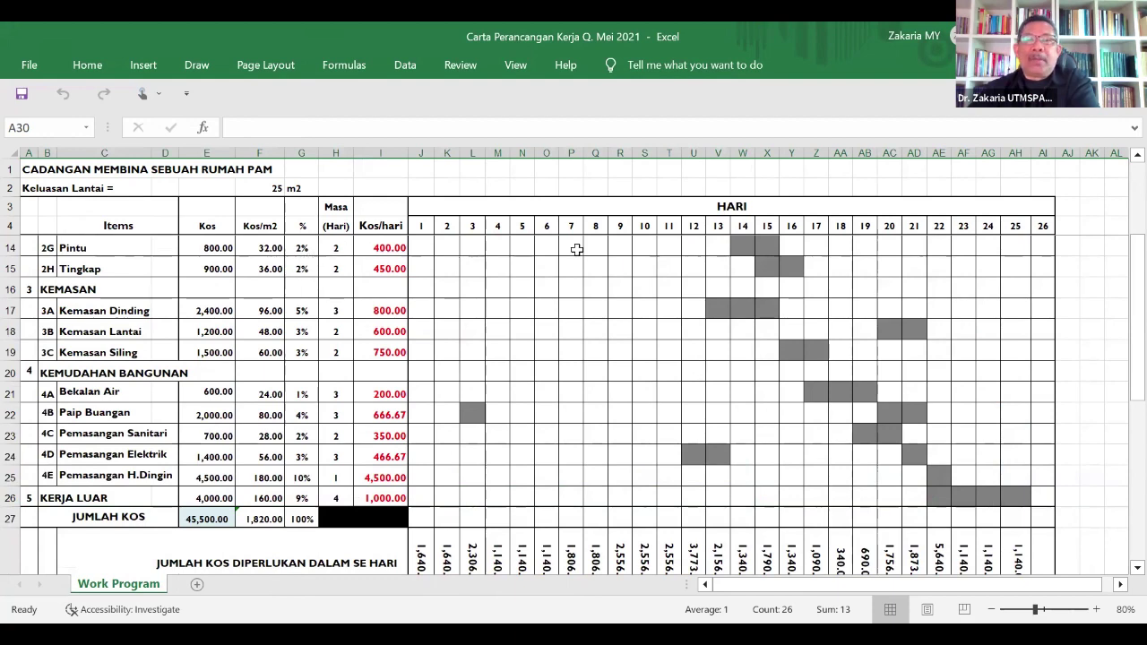
pyautogui.scroll(3, 576, 249)
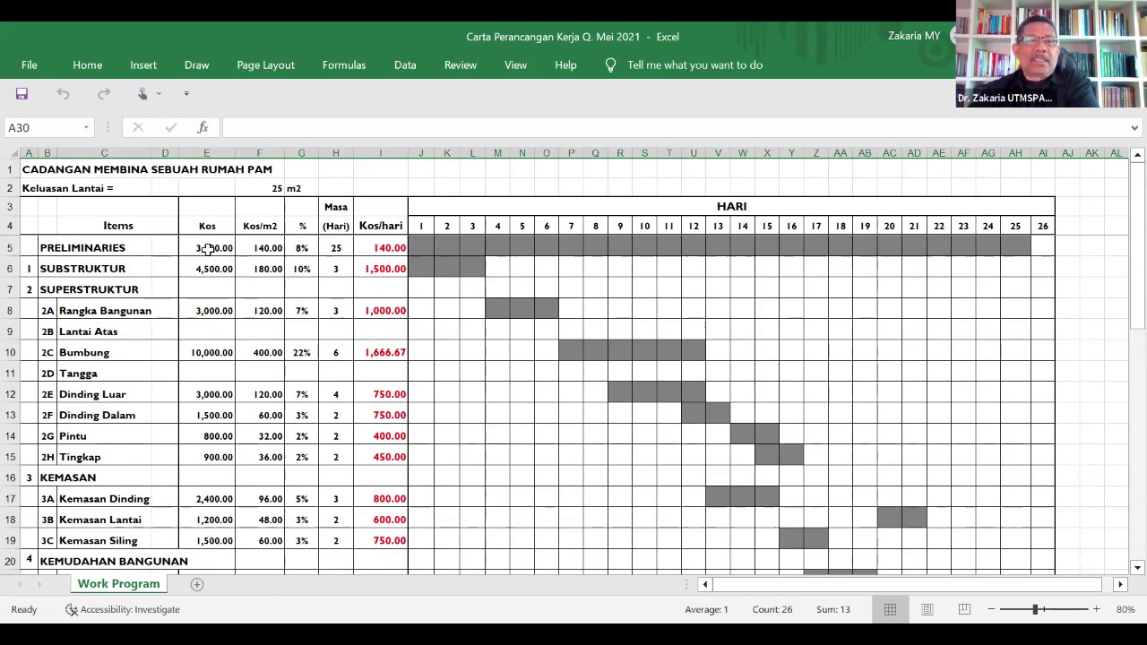
# - Inspect the Kos/hari formulas of Preliminaries and Substruktur against their cost and duration, and select the Rangka Bangunan cost
pyautogui.click(378, 249)
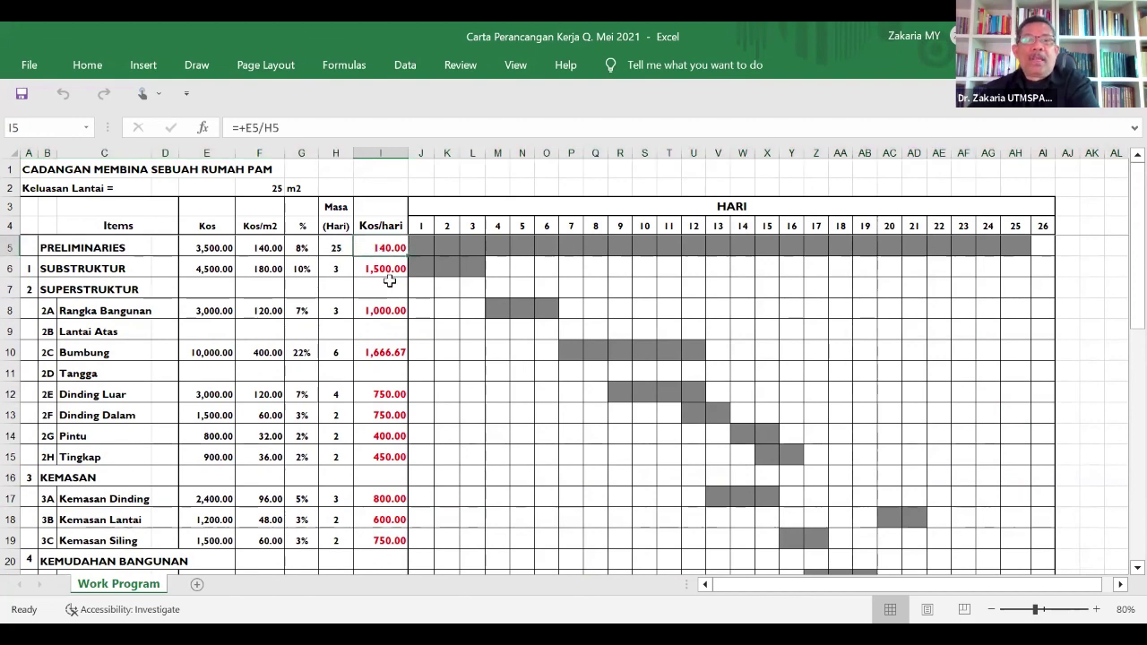
pyautogui.click(224, 269)
pyautogui.click(337, 272)
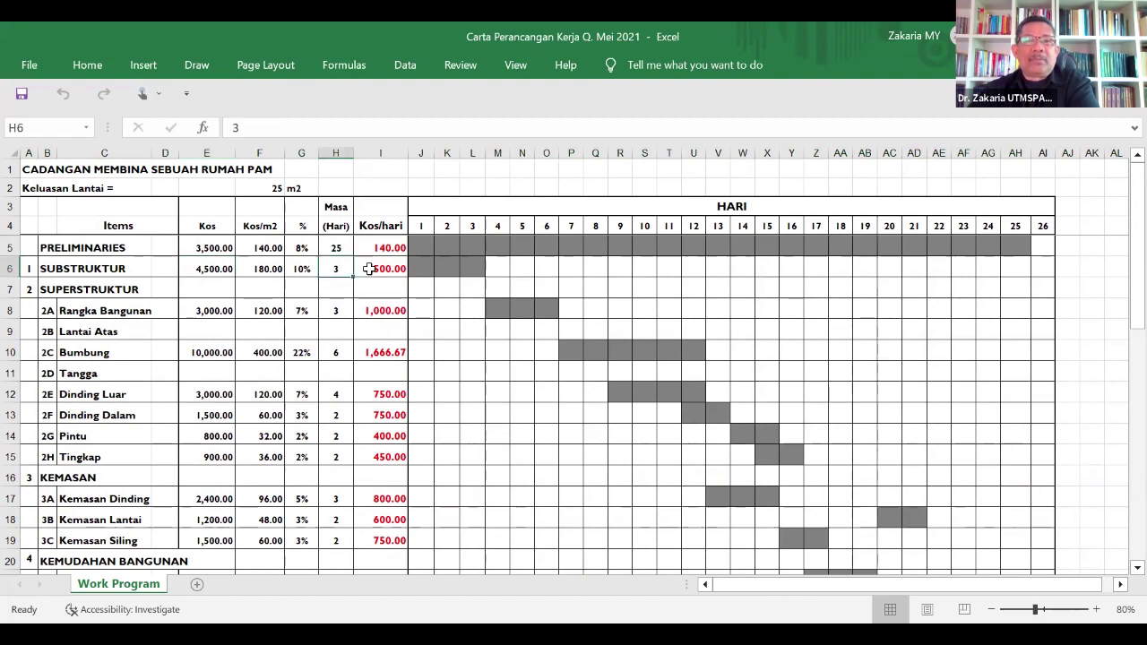
pyautogui.click(369, 269)
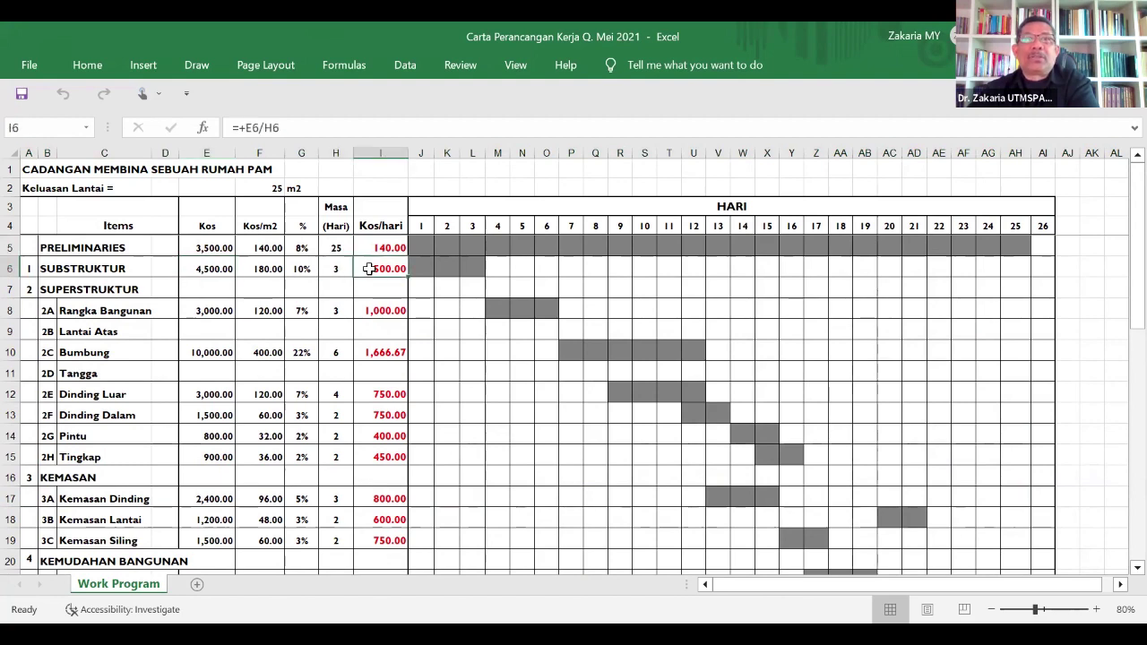
pyautogui.click(215, 311)
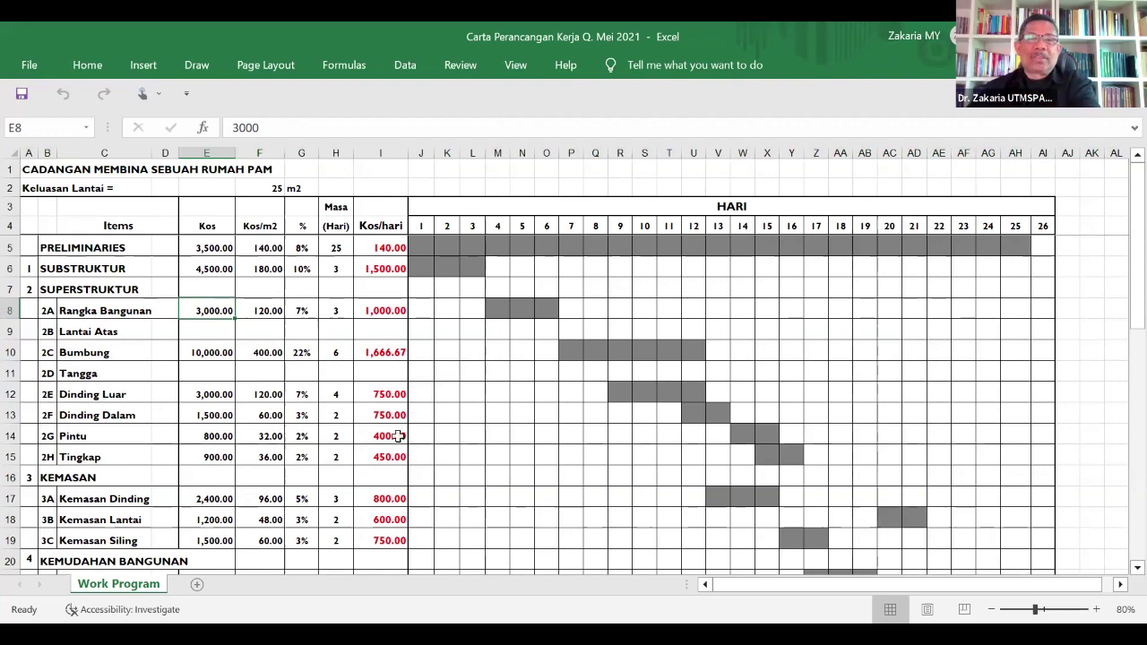
# - Select the Kerja Luar schedule bar cells one by one from day 22 to day 25 and compare them with the Preliminaries bar
pyautogui.scroll(-2, 397, 439)
pyautogui.scroll(-2, 398, 445)
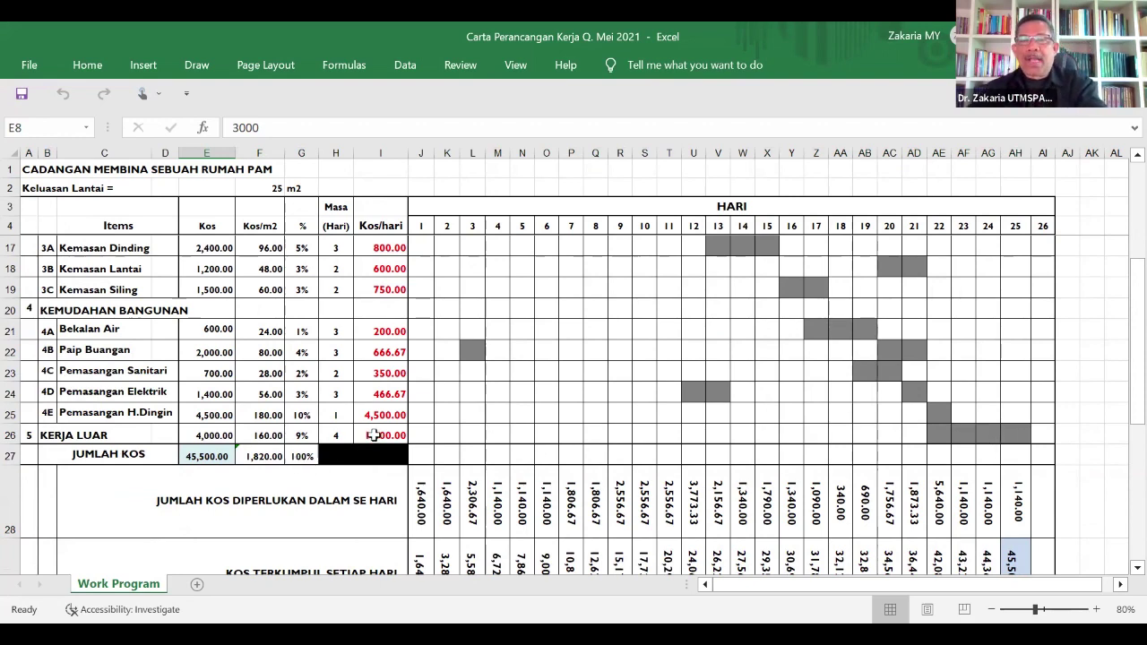
pyautogui.click(946, 435)
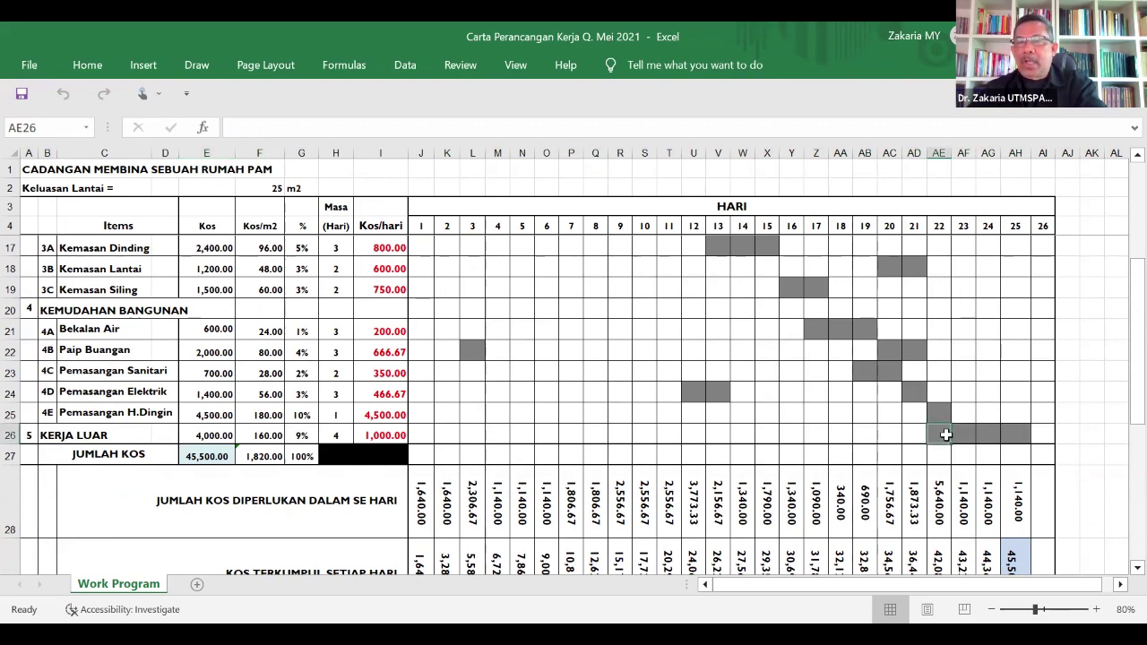
pyautogui.click(964, 432)
pyautogui.click(986, 432)
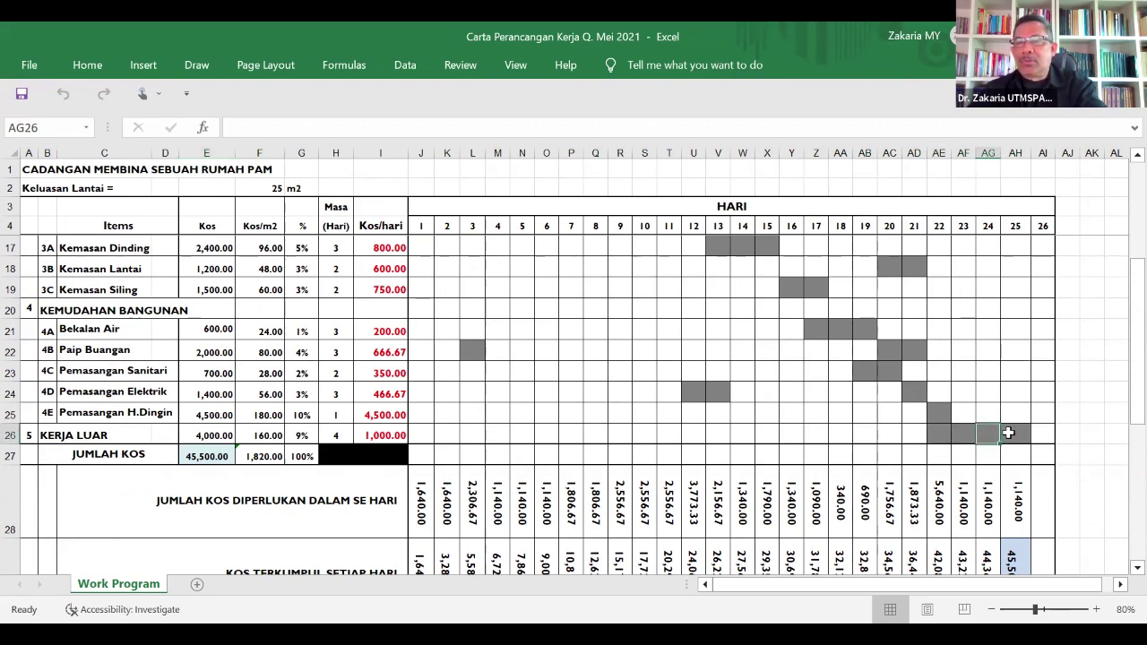
pyautogui.click(1005, 434)
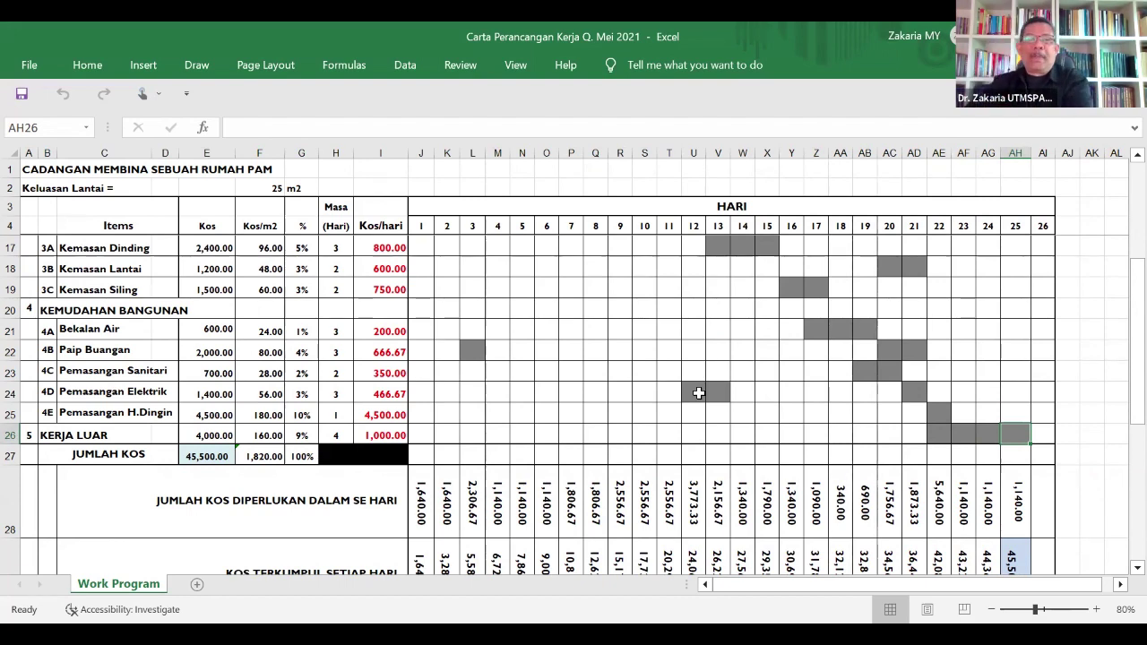
pyautogui.scroll(4, 698, 393)
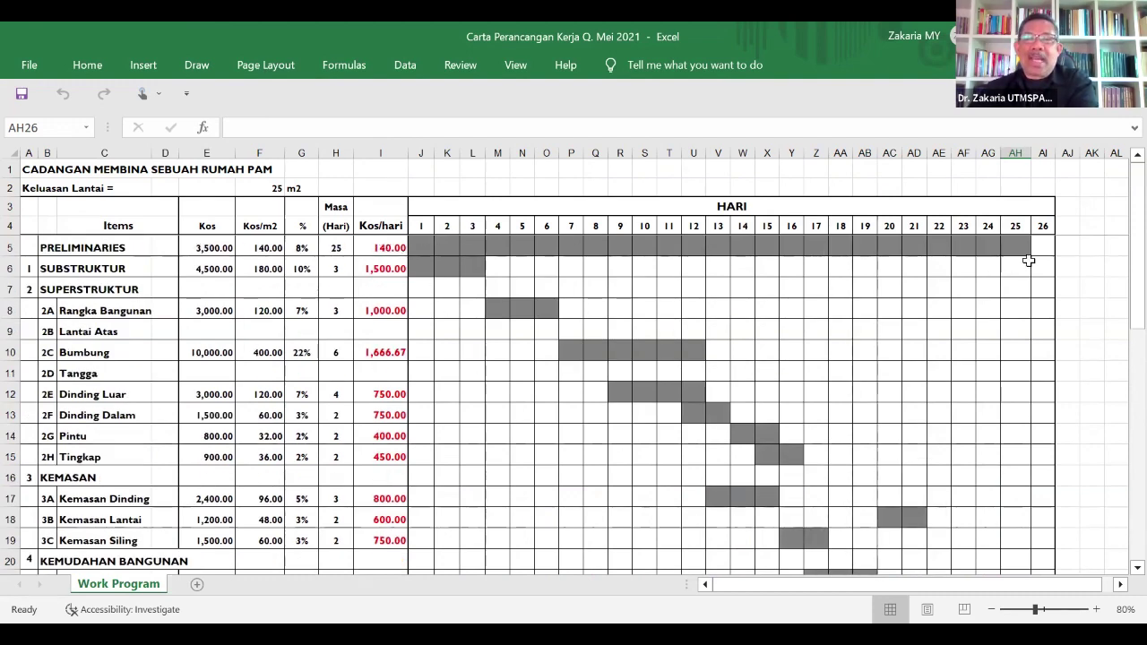
# - Highlight the columns of days 1, 2 and 3 in turn to examine which work items are scheduled on each day
pyautogui.scroll(-5, 688, 406)
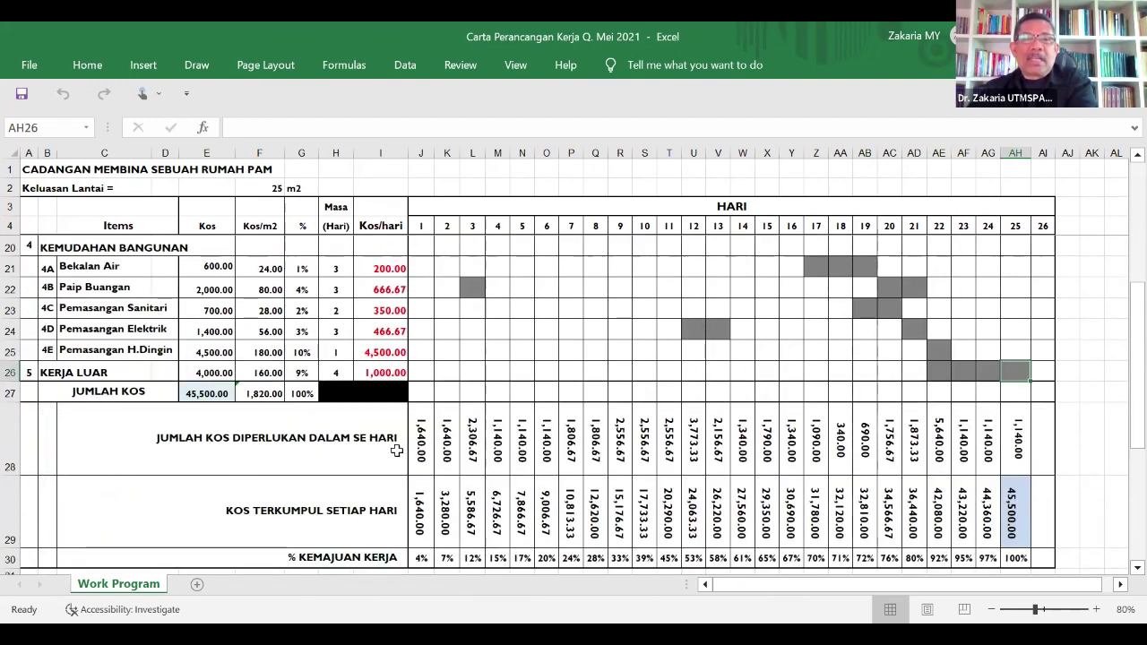
pyautogui.scroll(1, 417, 454)
pyautogui.scroll(4, 418, 454)
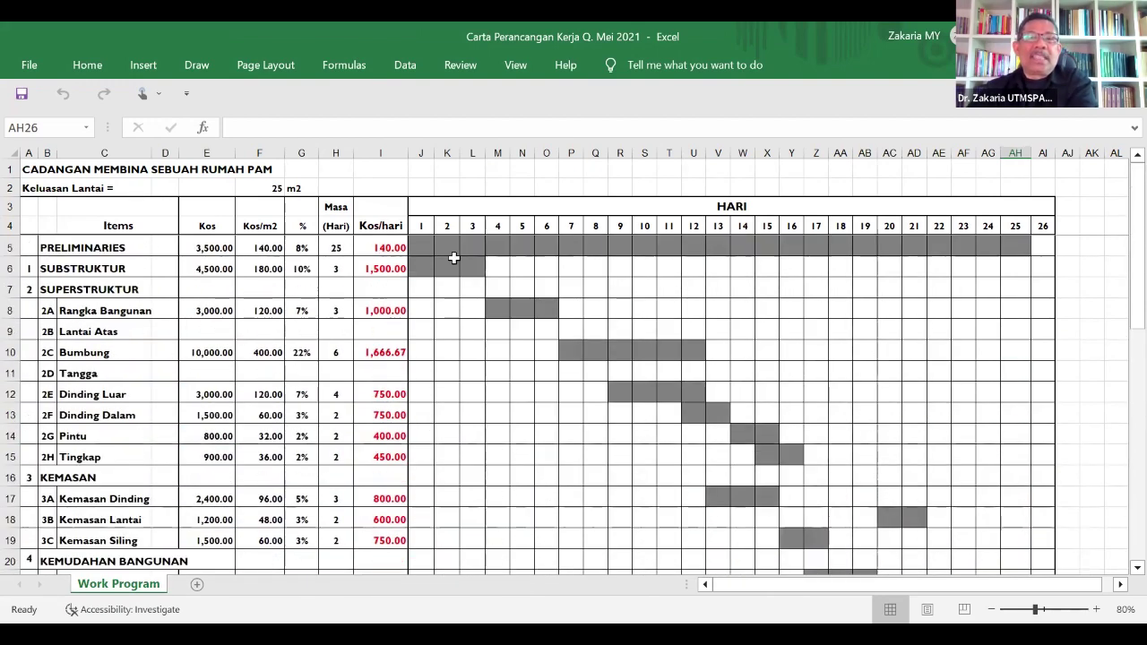
pyautogui.click(421, 154)
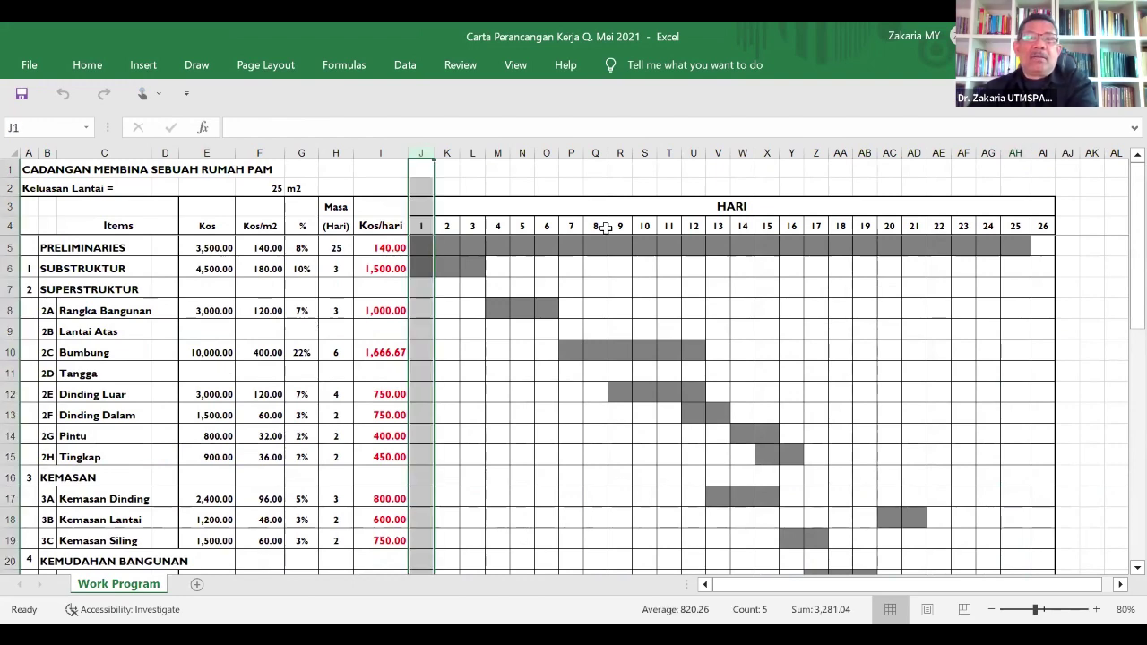
pyautogui.click(449, 153)
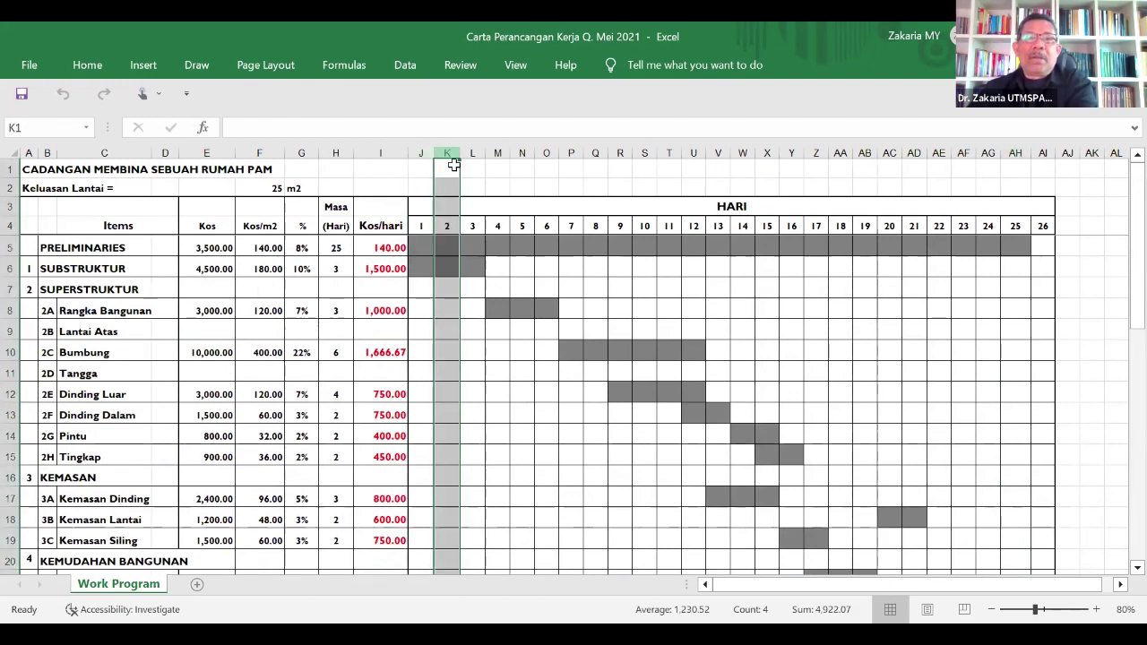
pyautogui.click(474, 154)
pyautogui.scroll(-5, 538, 371)
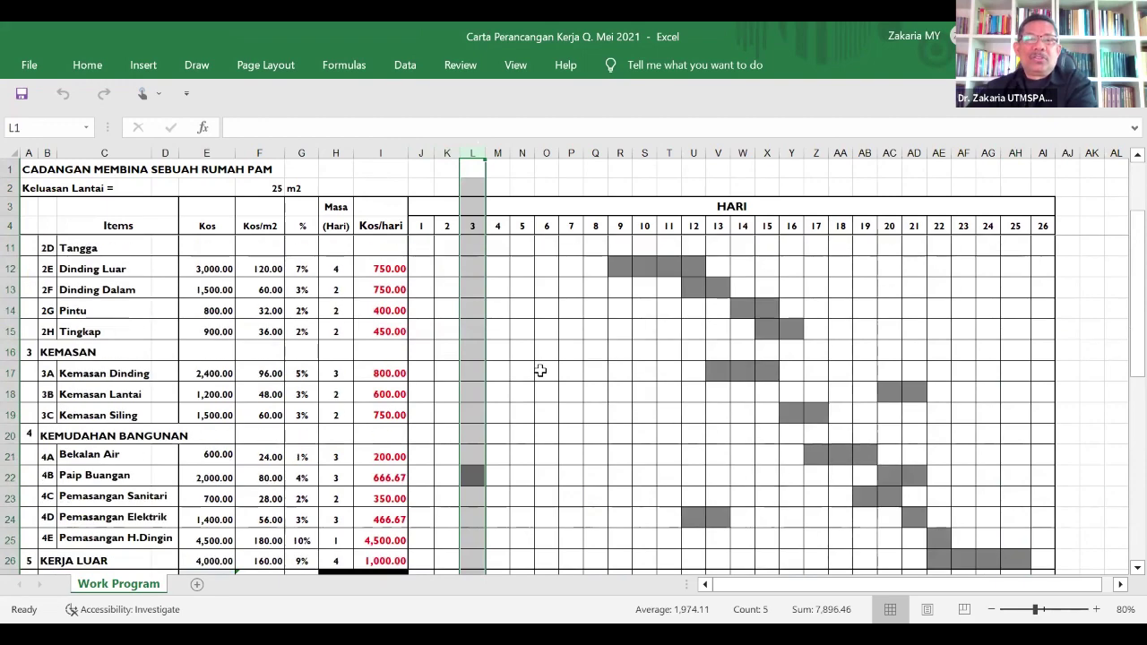
pyautogui.scroll(5, 514, 379)
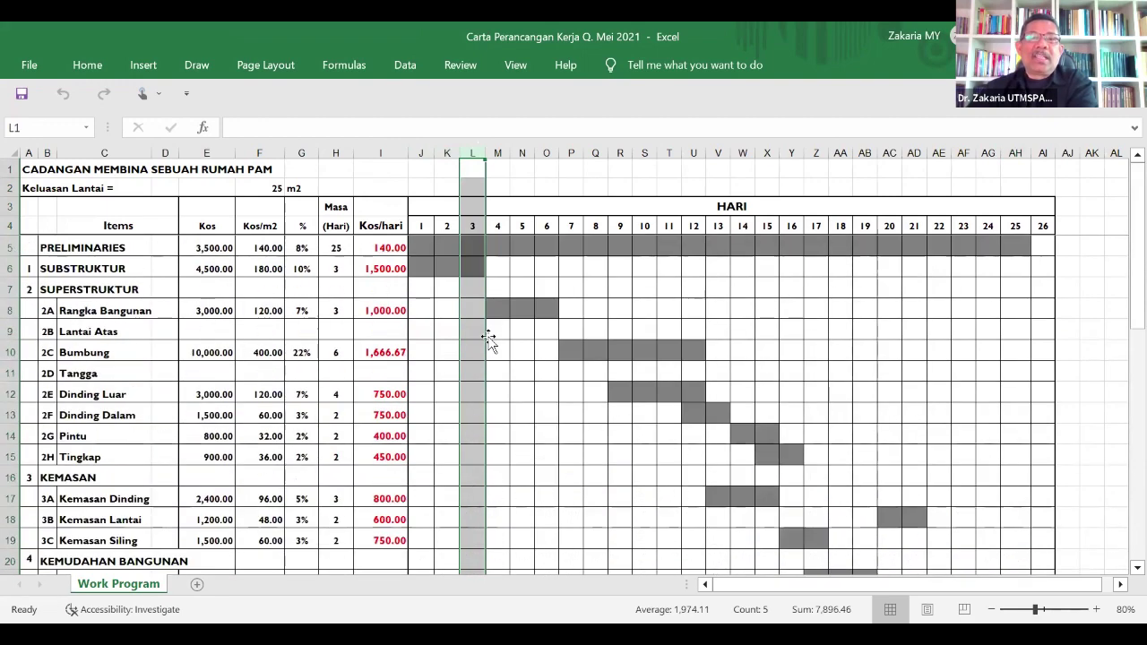
# - Highlight the day 1 column and inspect the Jumlah Kos Diperlukan Dalam Se Hari formulas for days 1 and 2
pyautogui.click(422, 153)
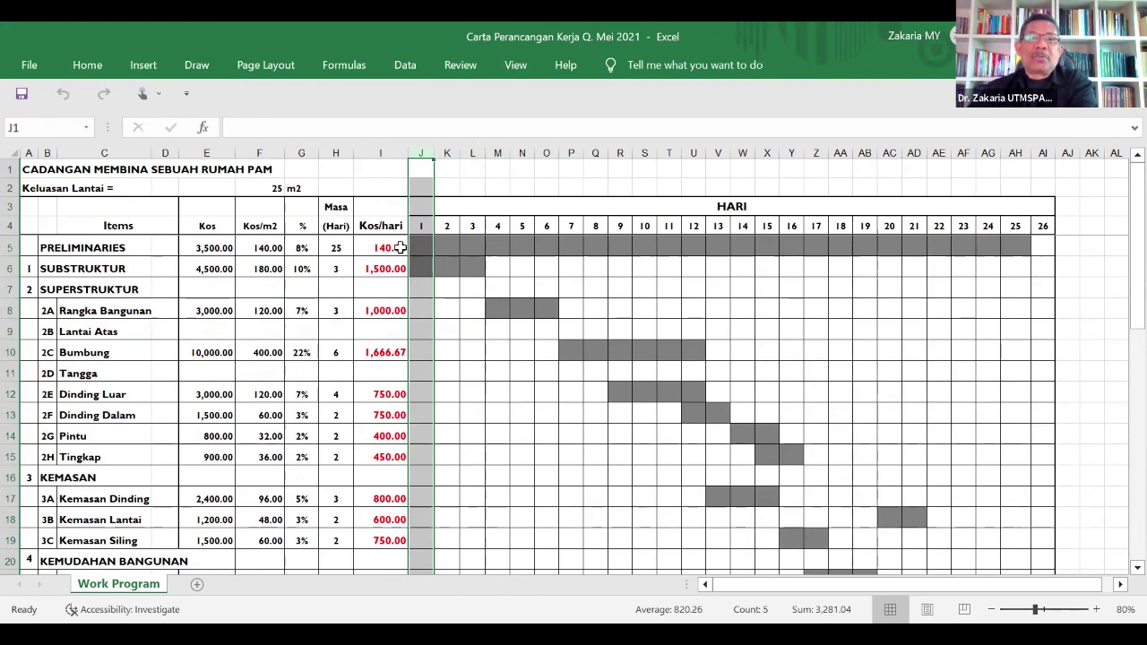
pyautogui.scroll(-3, 493, 372)
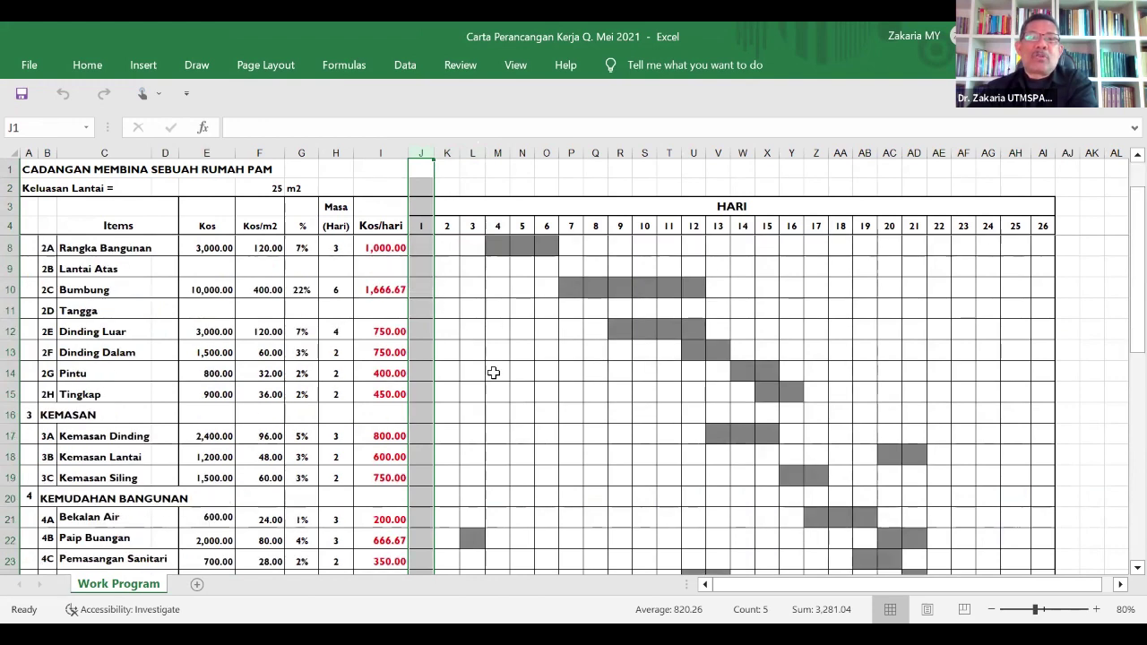
pyautogui.scroll(-2, 446, 553)
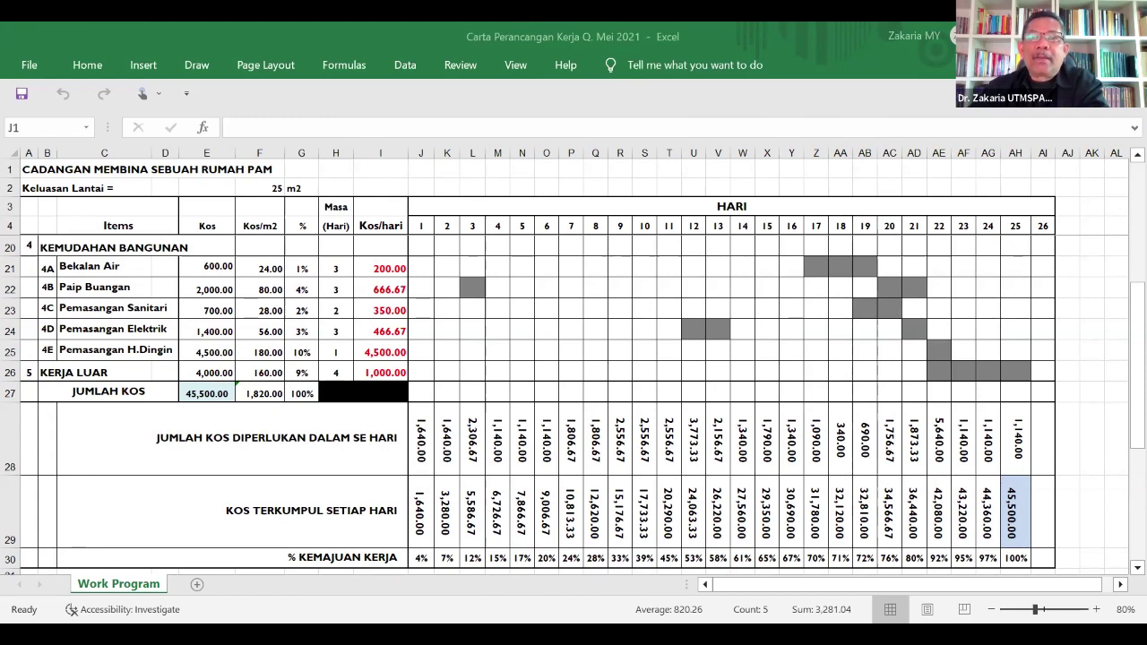
pyautogui.hotkey('ctrl', 'space')
pyautogui.click(421, 443)
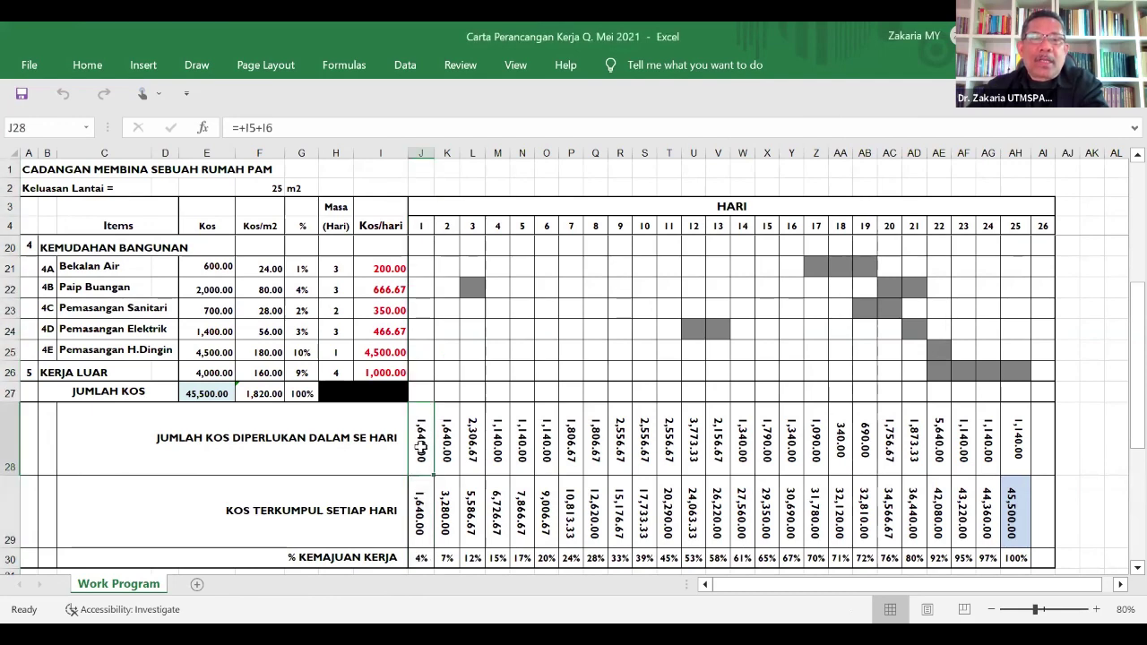
pyautogui.click(445, 449)
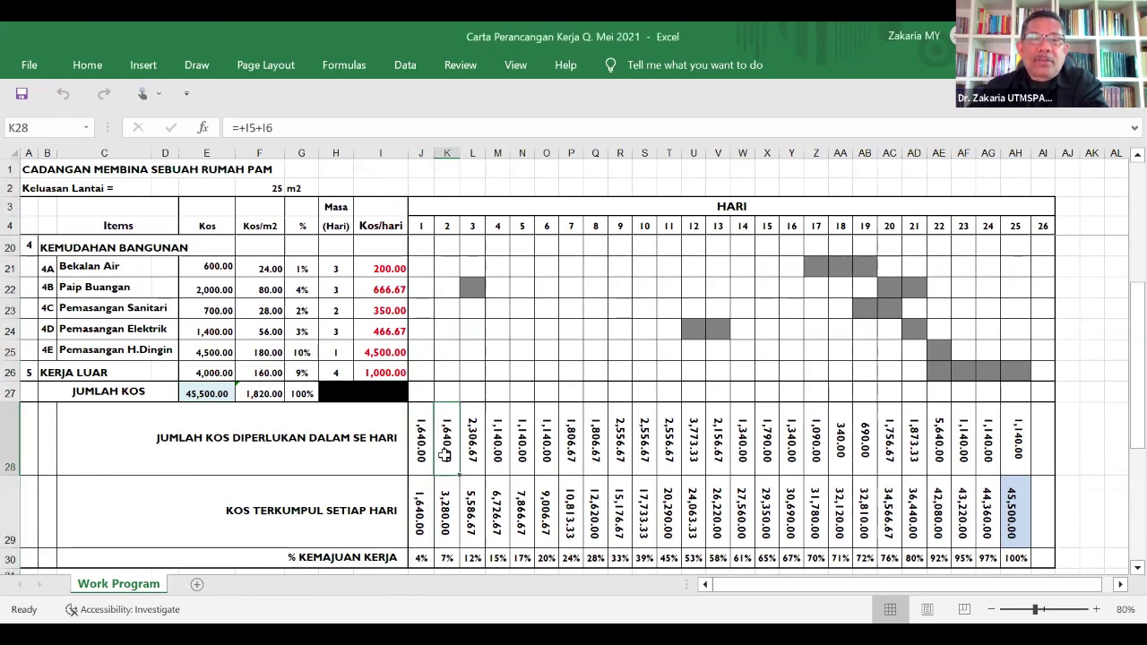
# - Compare the required cost of day 2 with the Preliminaries and Substruktur bars and their costs per day
pyautogui.scroll(5, 445, 448)
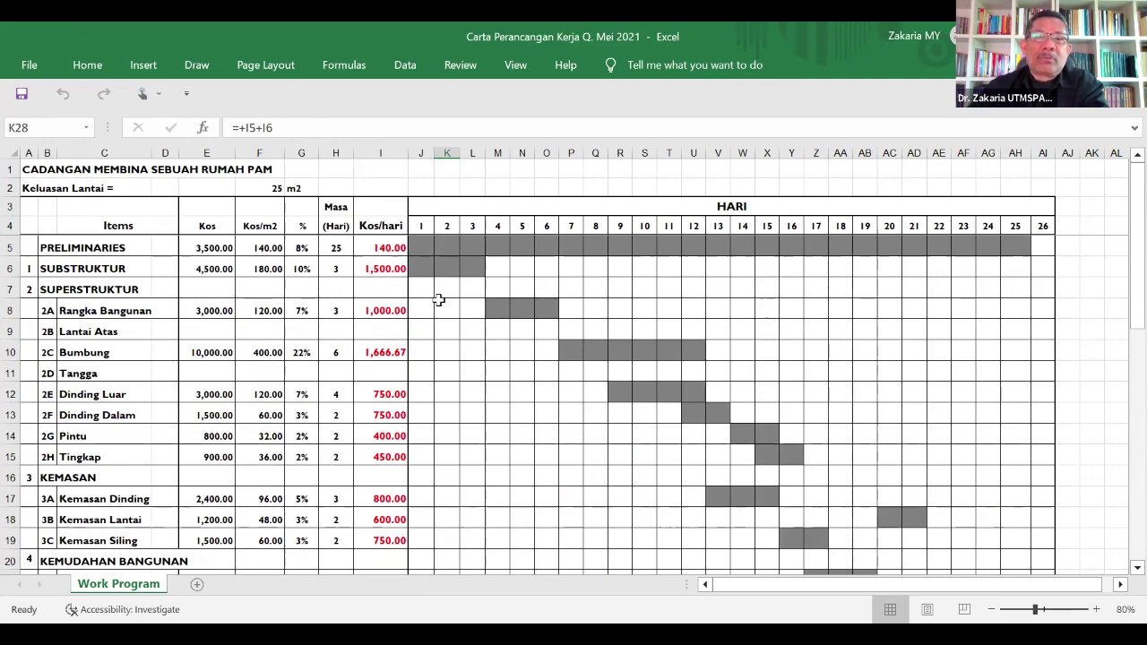
pyautogui.scroll(-6, 444, 314)
pyautogui.scroll(5, 450, 378)
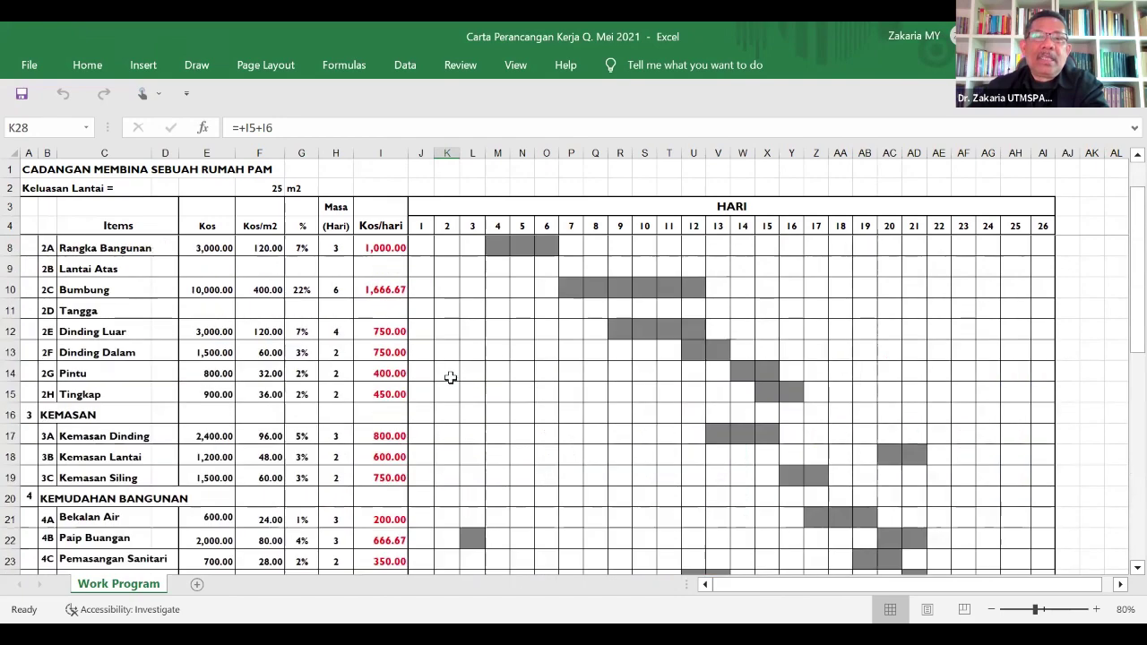
pyautogui.scroll(1, 450, 377)
pyautogui.scroll(-4, 463, 260)
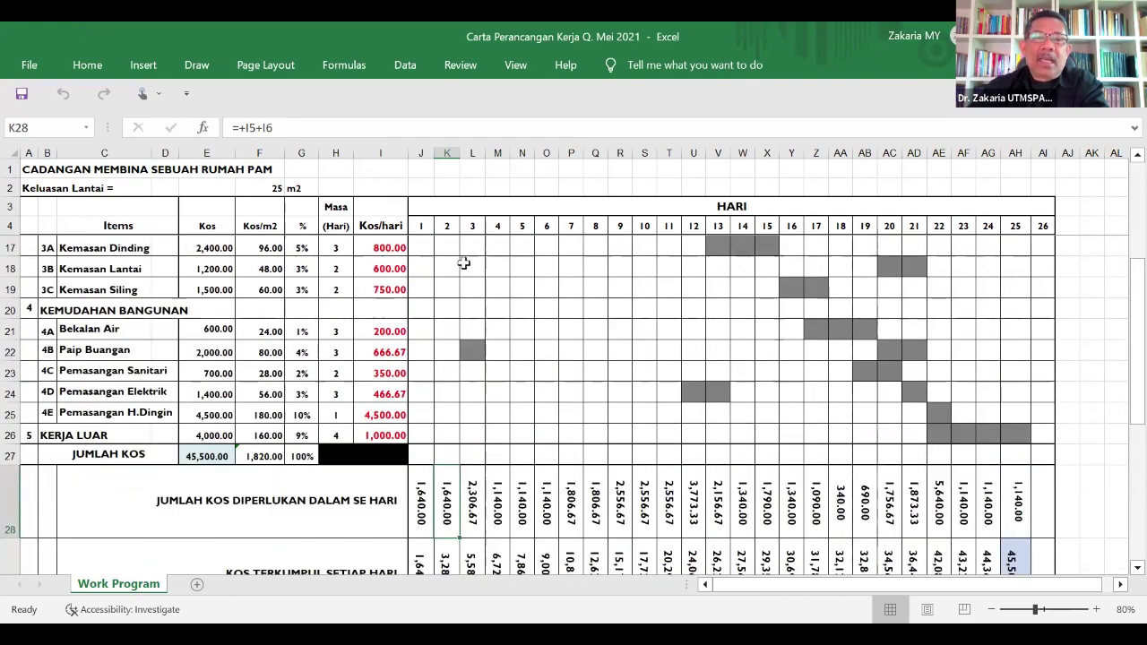
# - Highlight the day 3 column, trace its Preliminaries, Substruktur and Paip Buangan bars, and inspect that day's required cost formula
pyautogui.scroll(4, 464, 251)
pyautogui.click(474, 152)
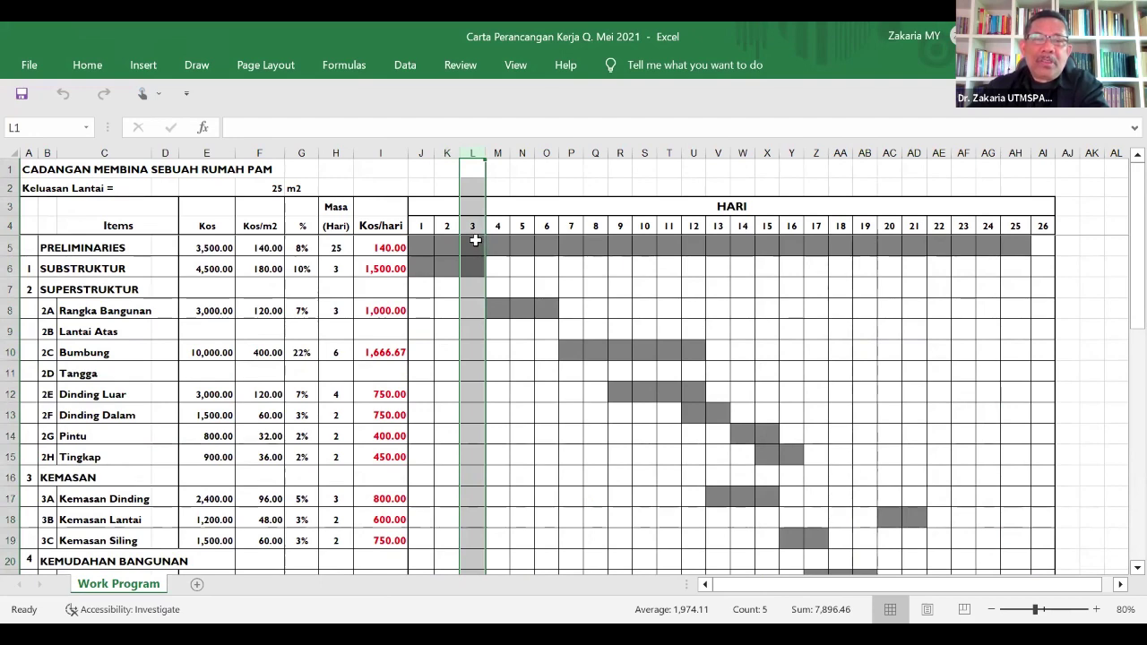
pyautogui.scroll(-2, 470, 354)
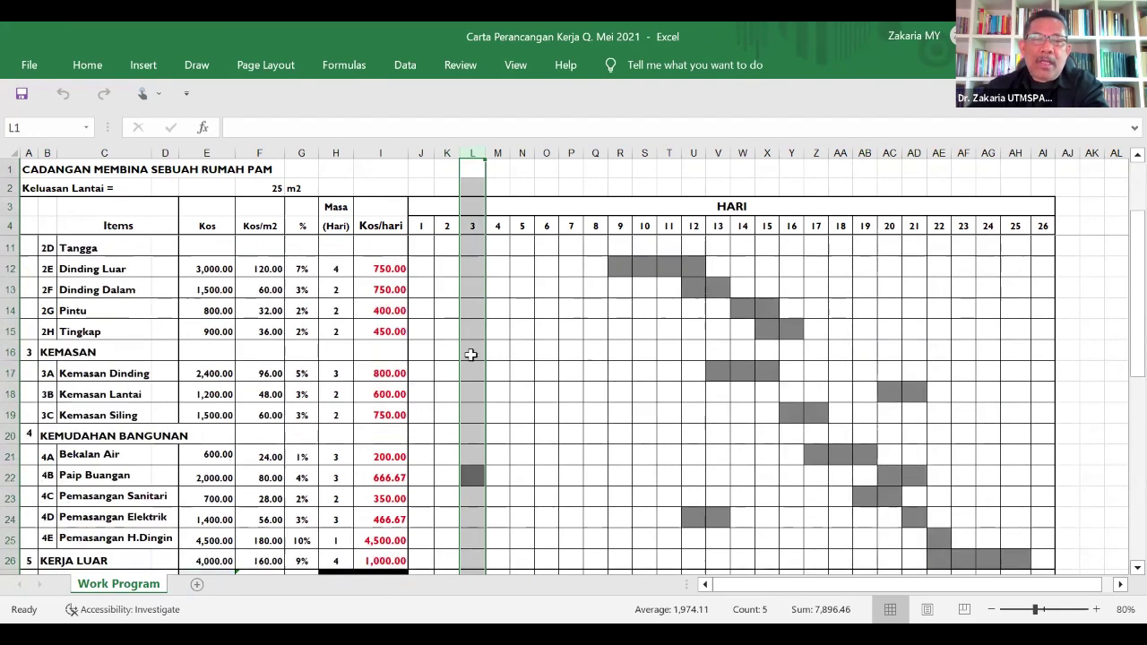
pyautogui.scroll(2, 472, 350)
pyautogui.scroll(-2, 475, 377)
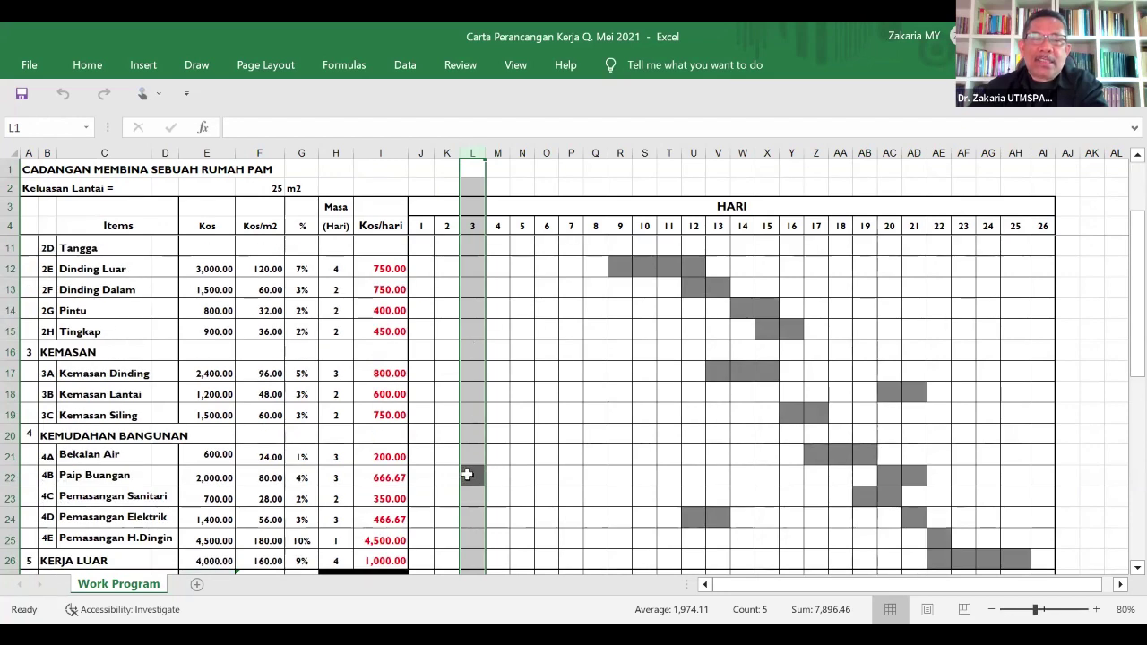
pyautogui.scroll(2, 467, 475)
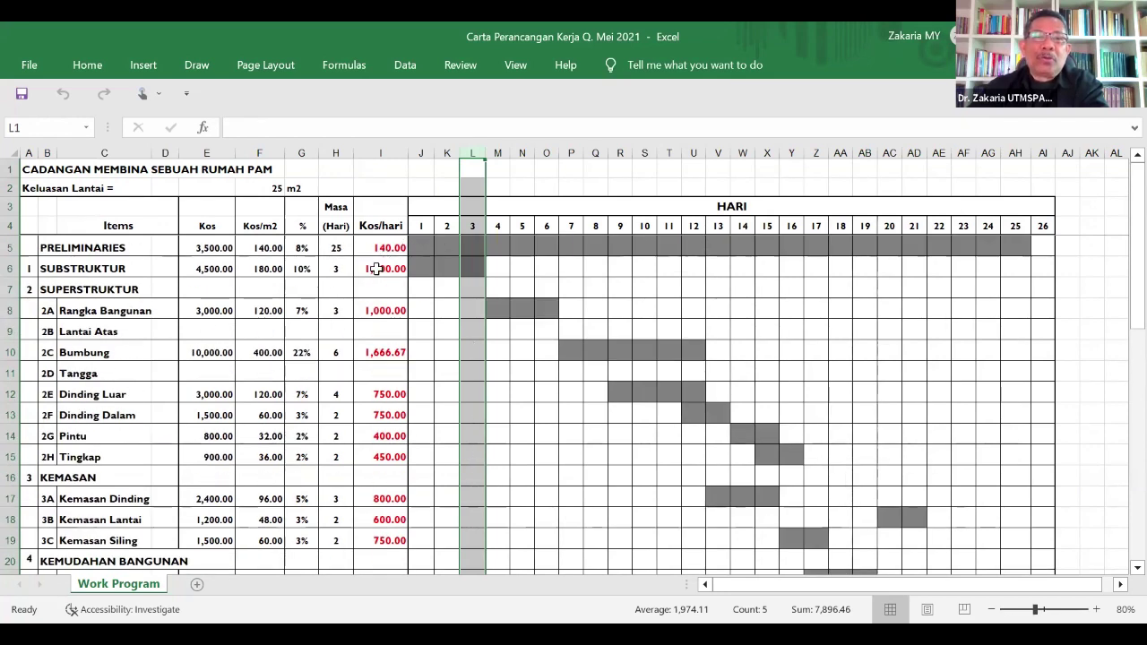
pyautogui.scroll(-3, 421, 309)
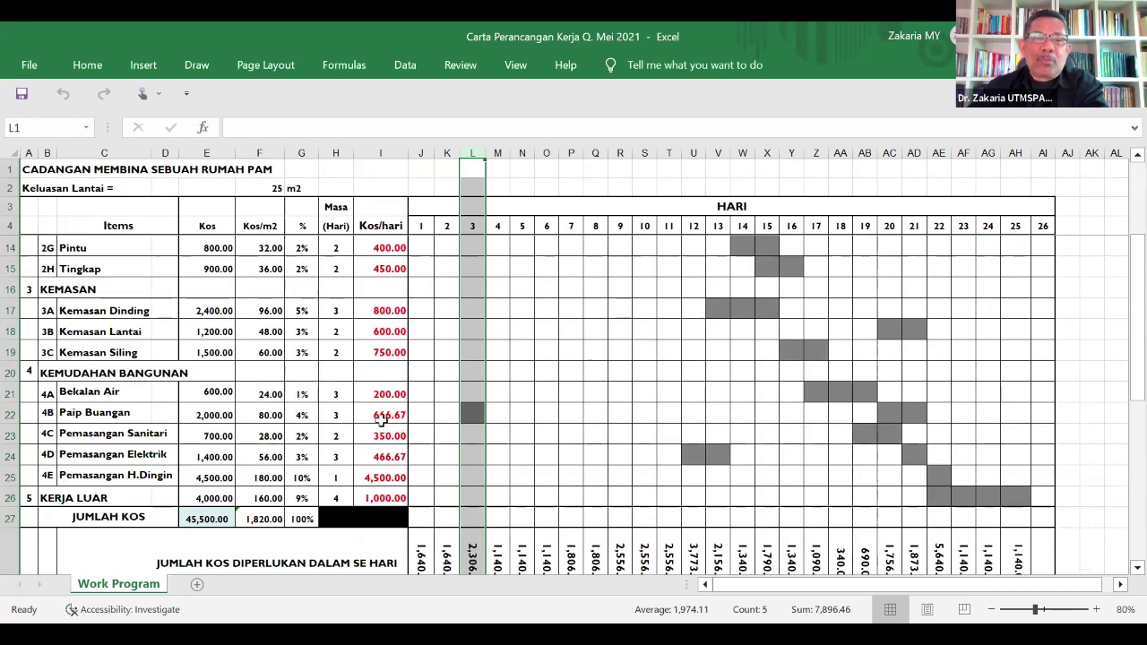
pyautogui.scroll(-1, 488, 475)
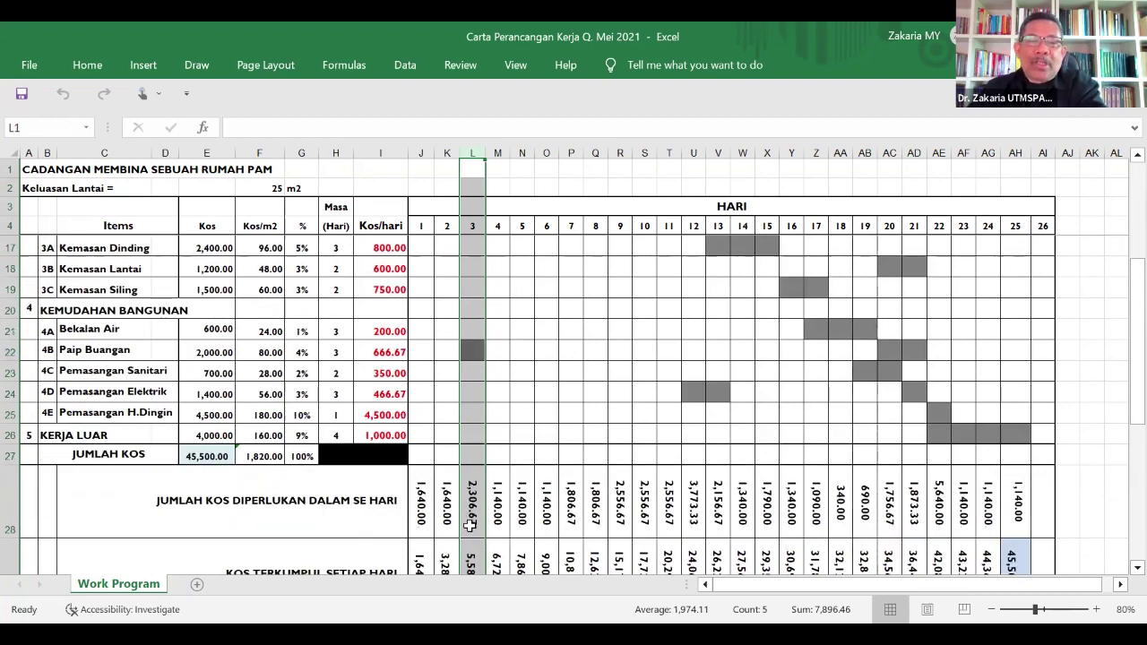
pyautogui.click(472, 520)
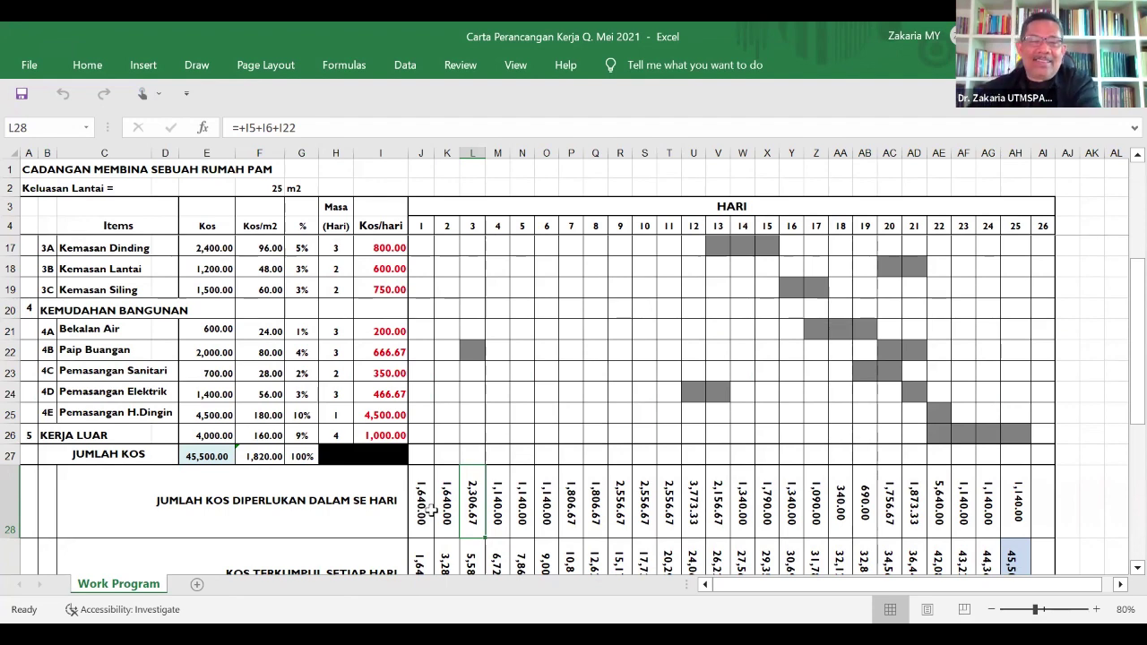
# - Inspect the required cost formula of day 4 and compare the daily cost rows with the schedule bars above
pyautogui.click(497, 491)
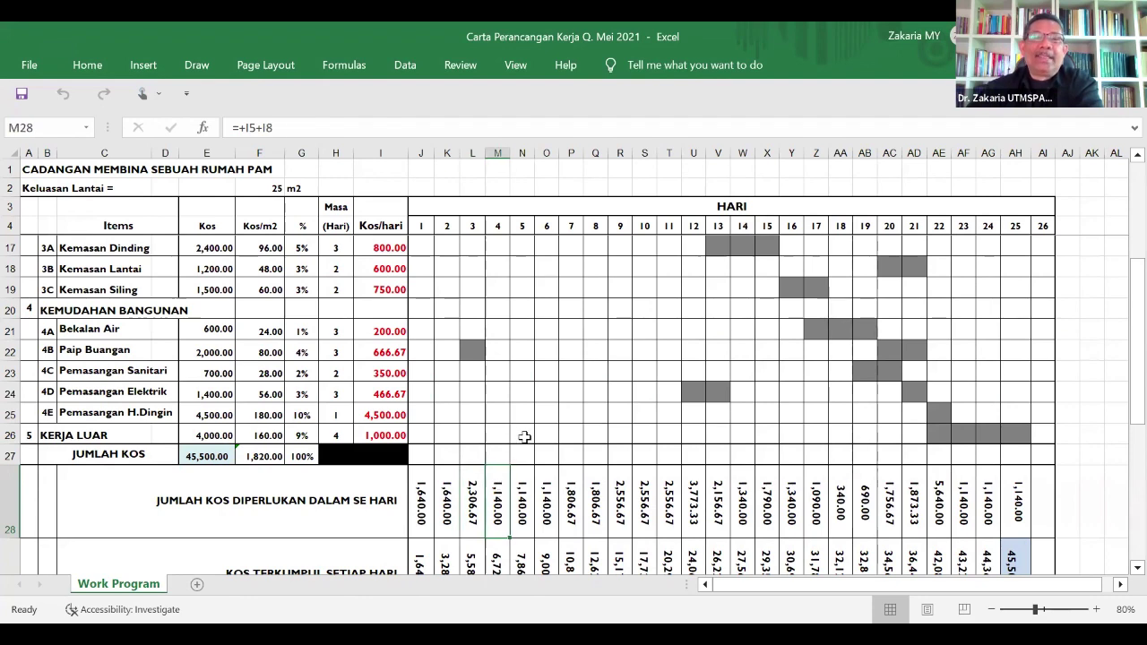
pyautogui.scroll(4, 525, 437)
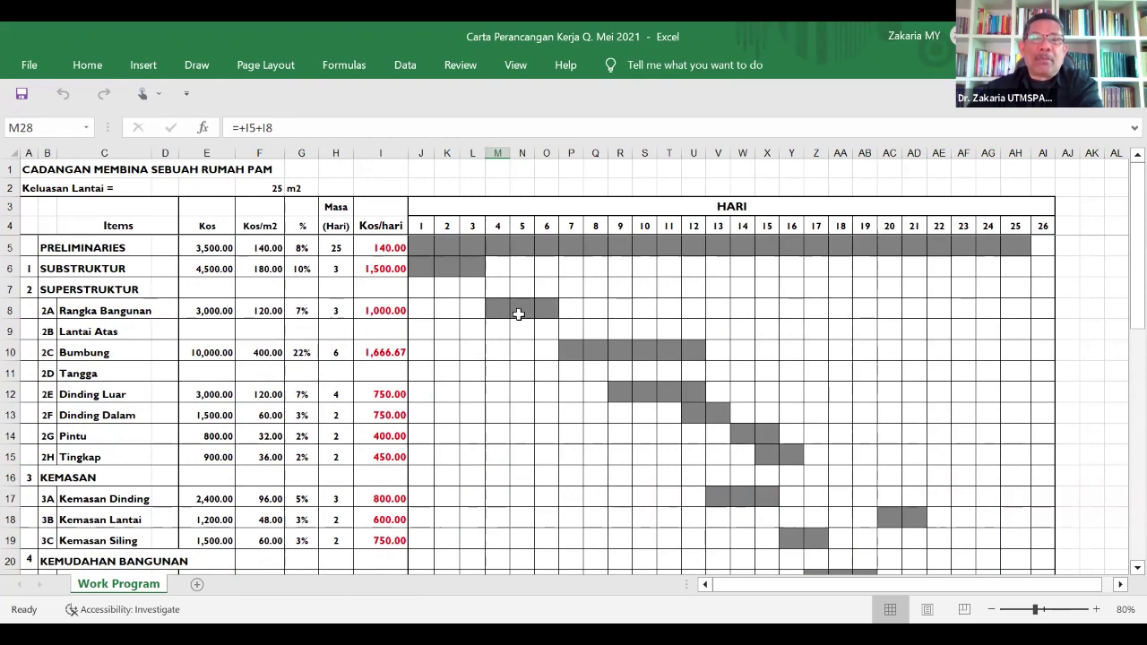
pyautogui.scroll(-2, 508, 323)
pyautogui.scroll(-3, 508, 323)
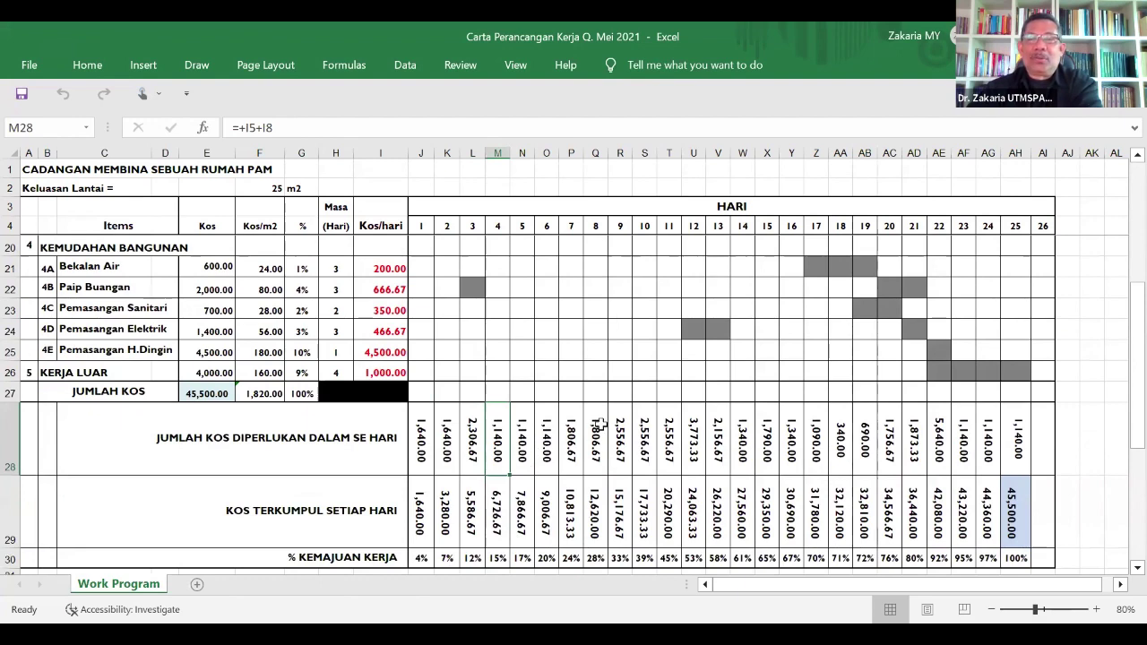
pyautogui.scroll(5, 615, 397)
pyautogui.scroll(-2, 762, 368)
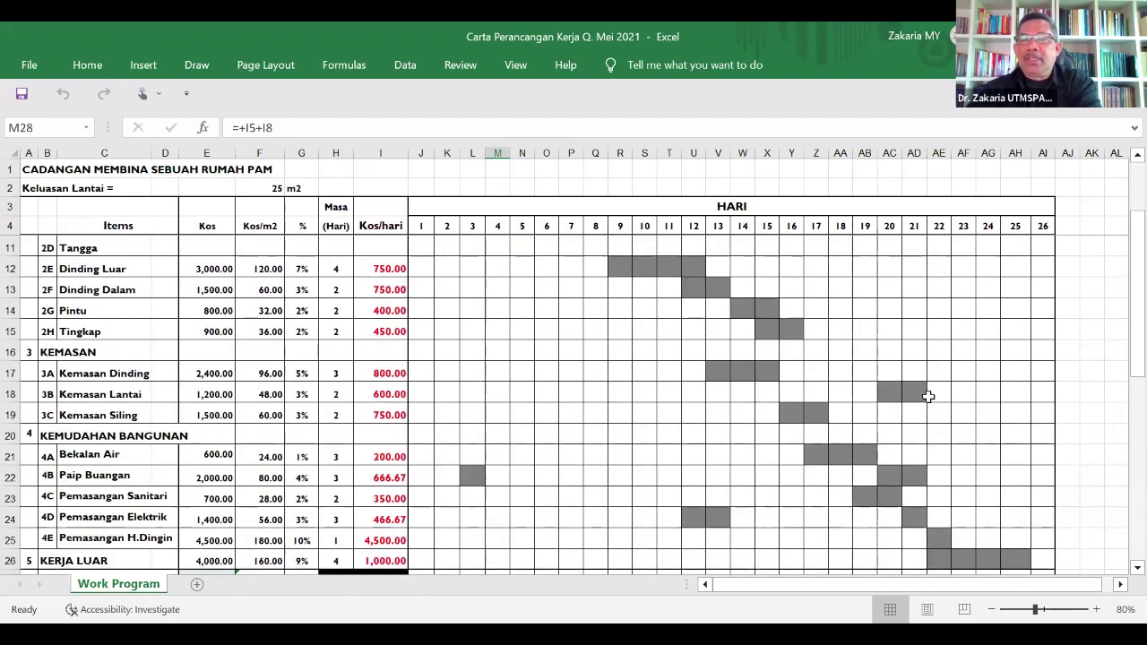
pyautogui.scroll(1, 880, 408)
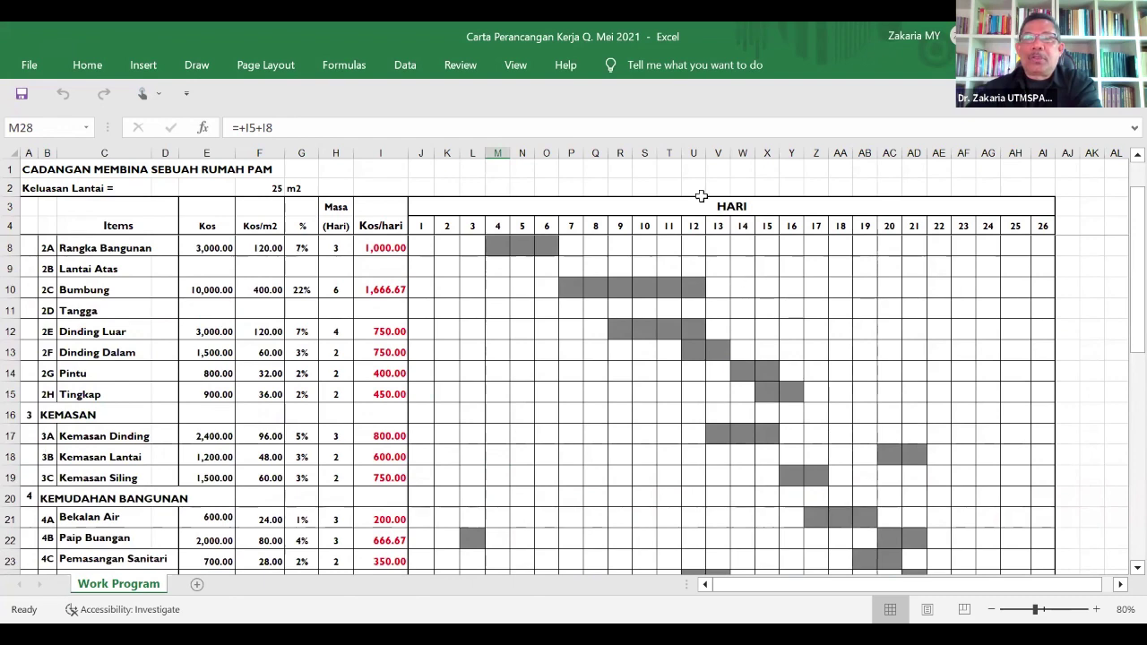
# - Highlight the day 13 column, trace the schedule bars crossing it, and inspect that day's Jumlah Kos Diperlukan Dalam Se Hari formula
pyautogui.click(718, 154)
pyautogui.scroll(-1, 862, 280)
pyautogui.scroll(1, 861, 280)
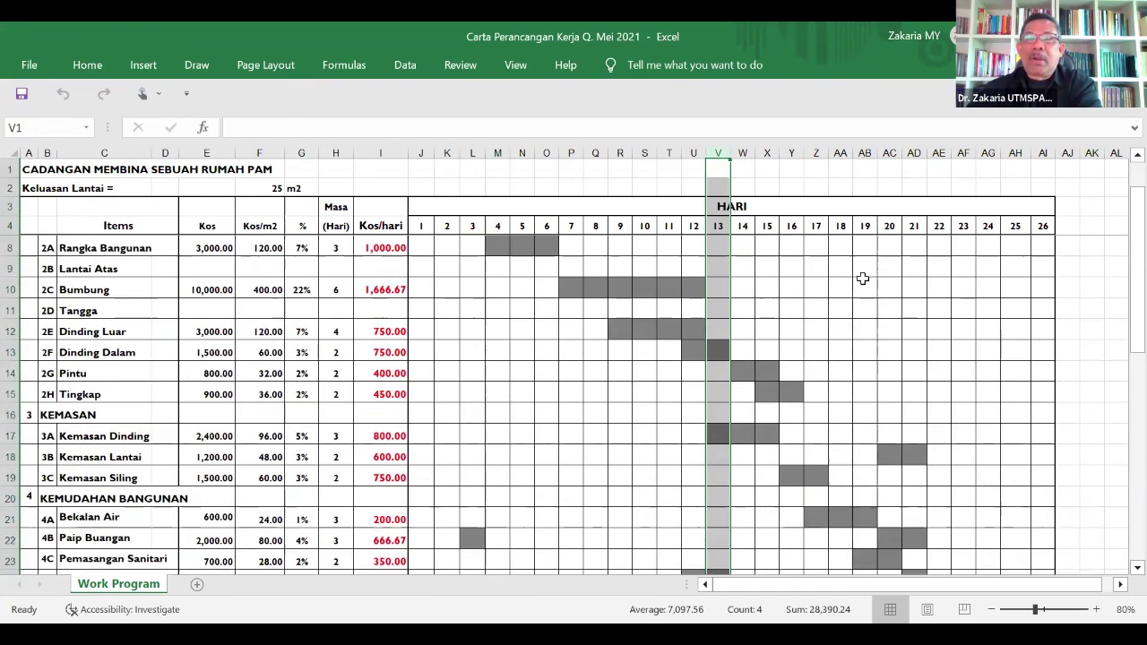
pyautogui.scroll(1, 730, 305)
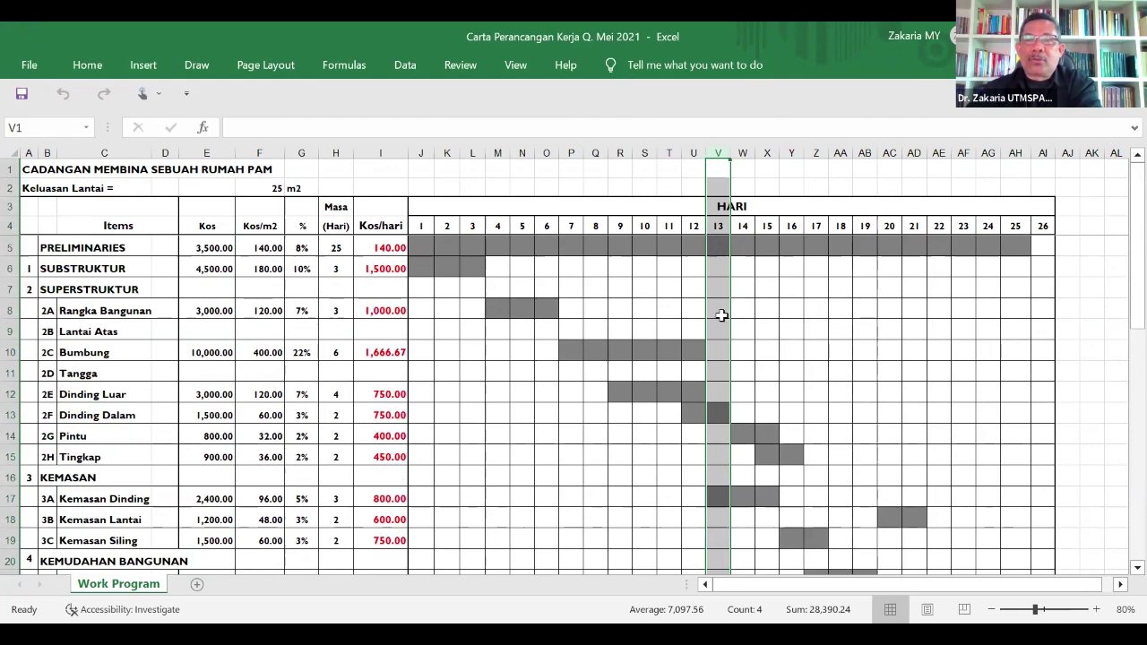
pyautogui.scroll(-2, 790, 475)
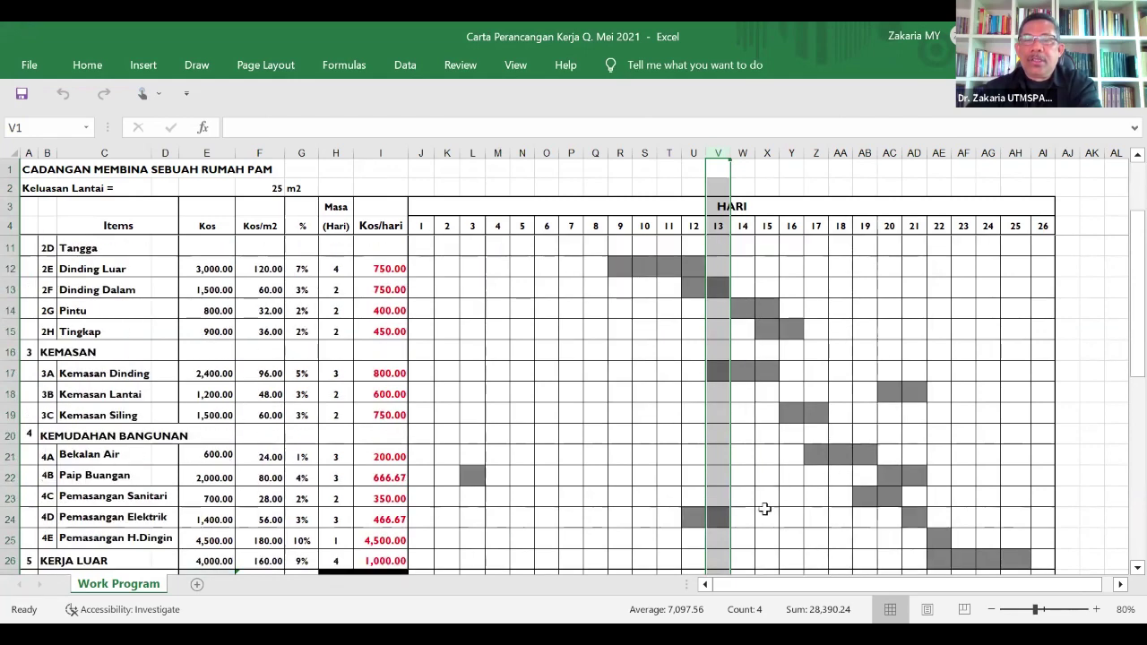
pyautogui.scroll(-1, 720, 527)
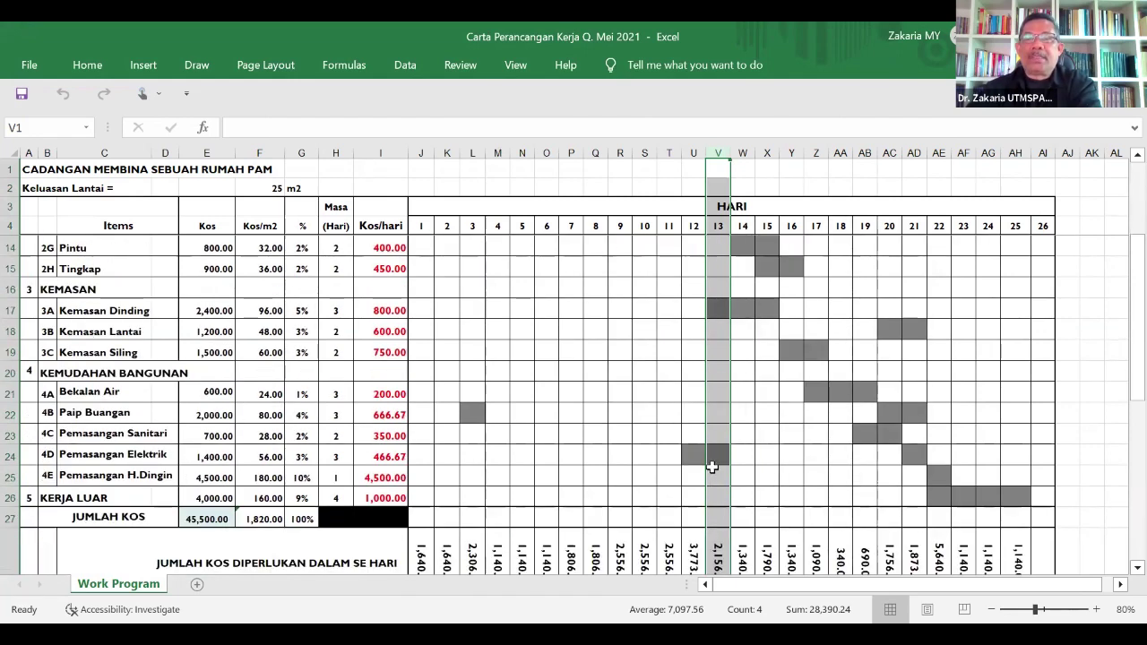
pyautogui.scroll(3, 726, 439)
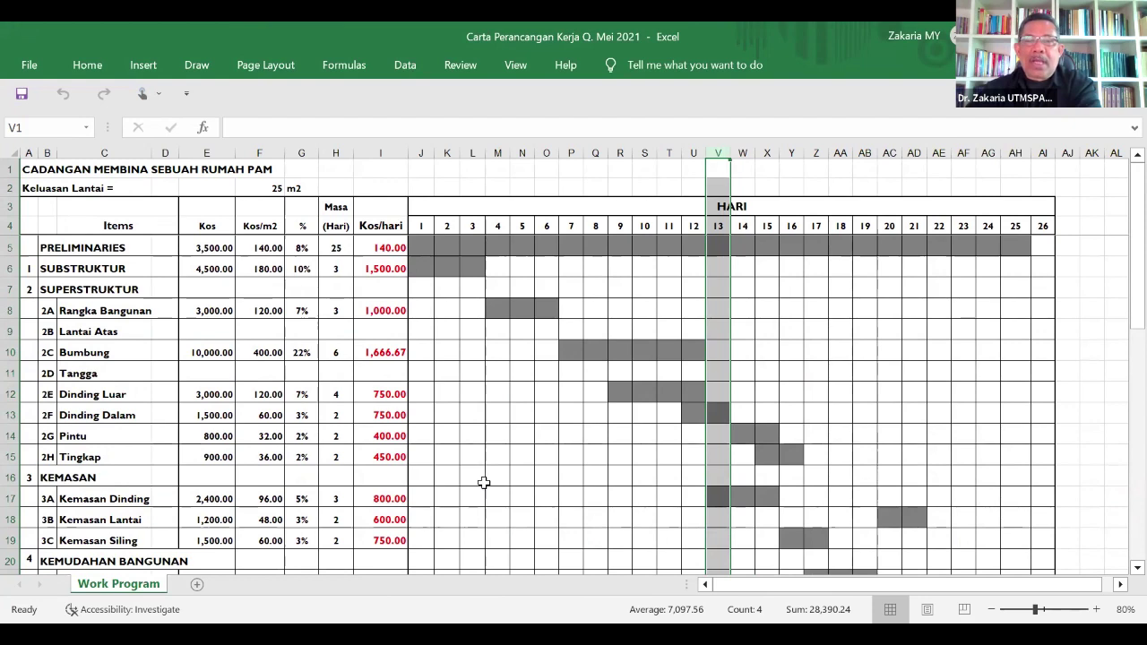
pyautogui.scroll(-2, 480, 486)
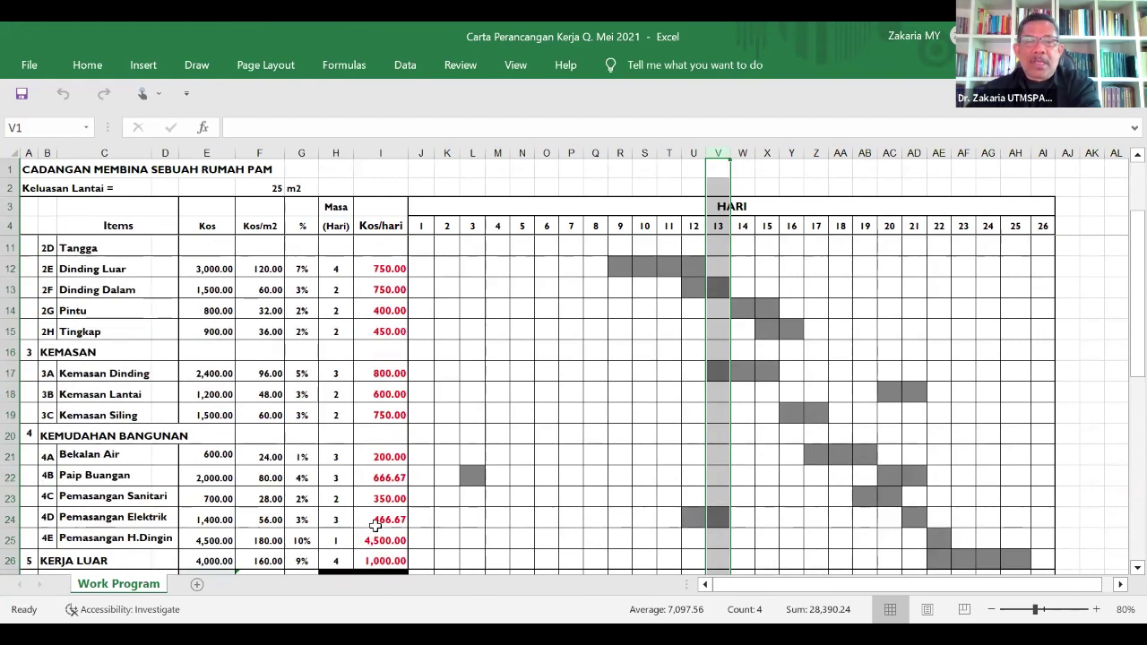
pyautogui.scroll(-2, 740, 514)
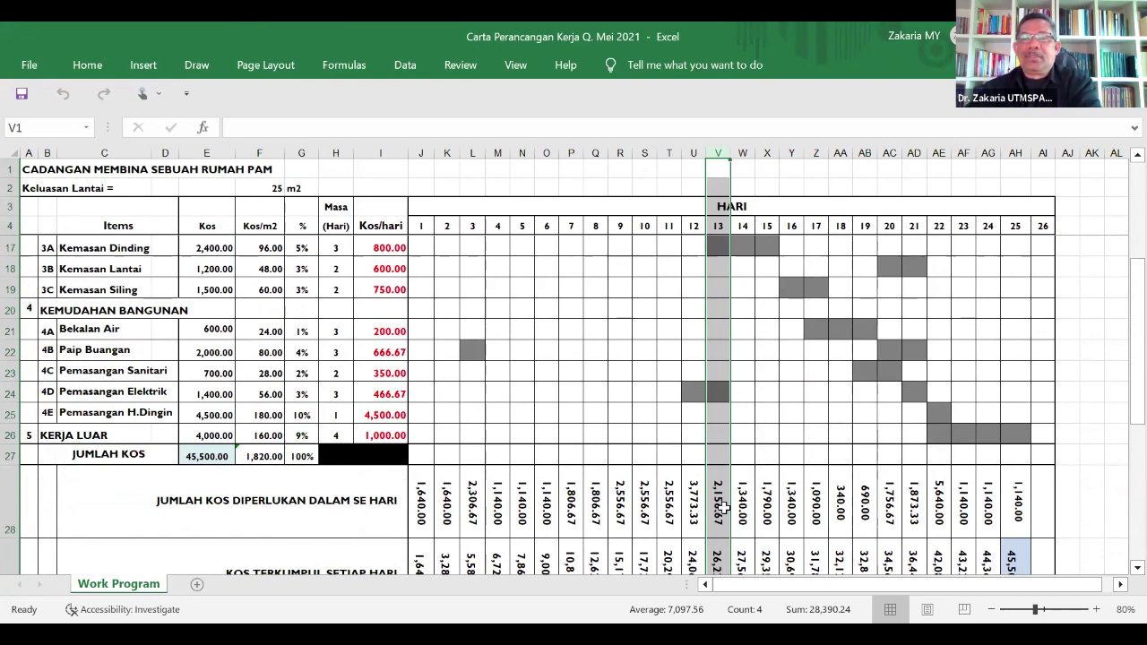
pyautogui.click(722, 508)
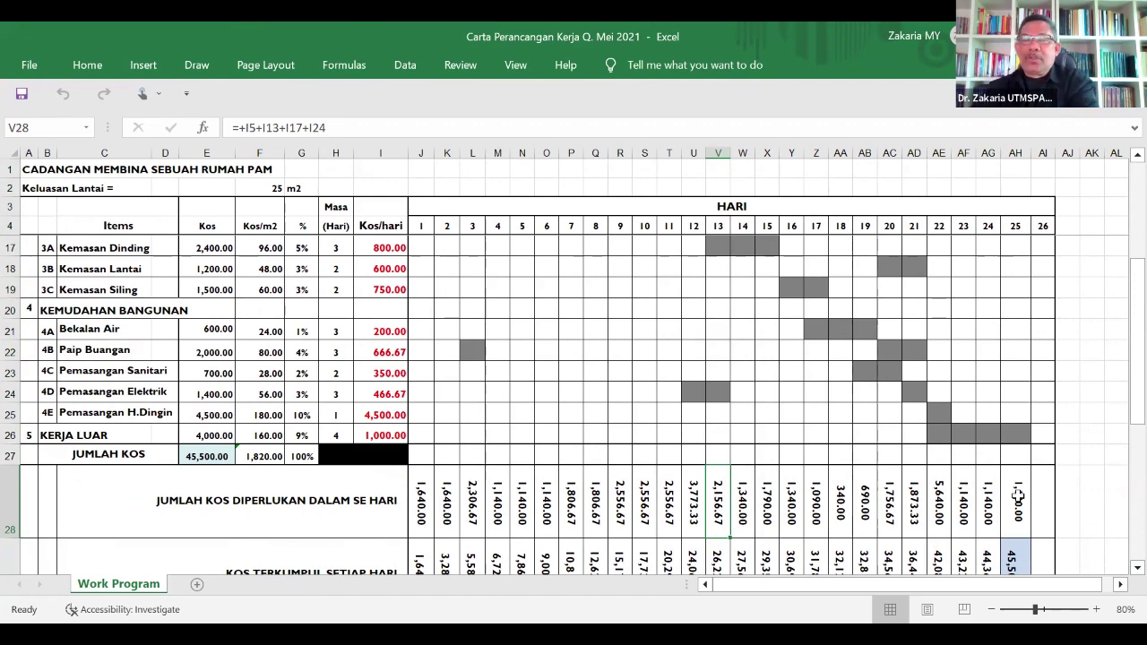
# - Inspect the Kos Terkumpul Setiap Hari formulas of days 1 and 25 and compare the final accumulated cost with Jumlah Kos
pyautogui.scroll(-2, 991, 450)
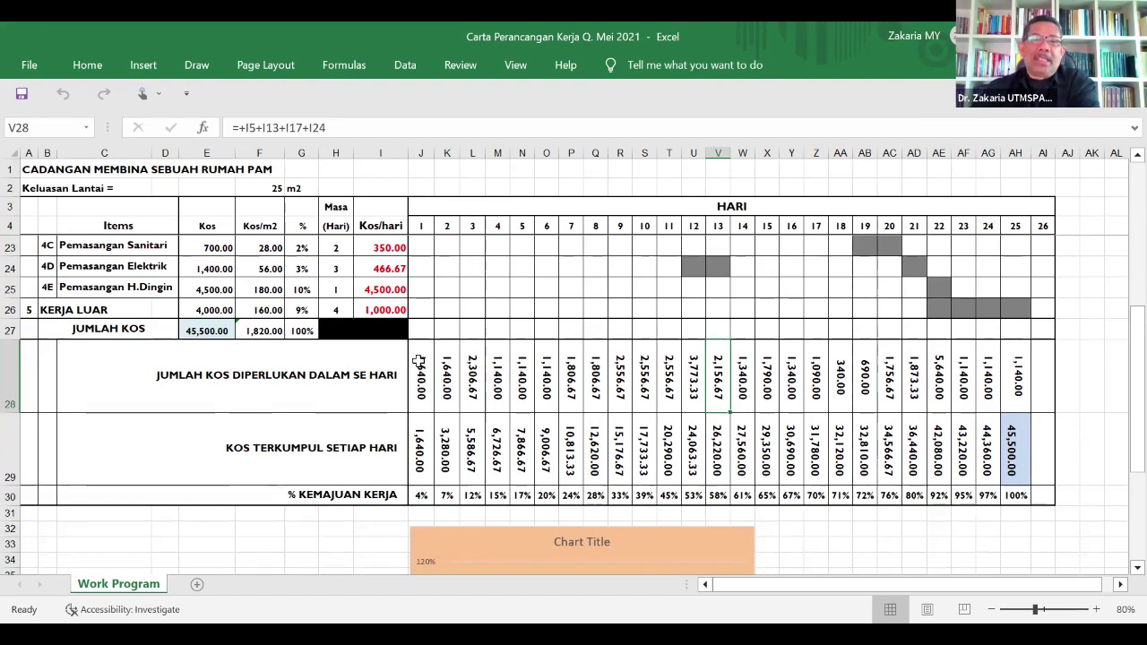
pyautogui.click(421, 457)
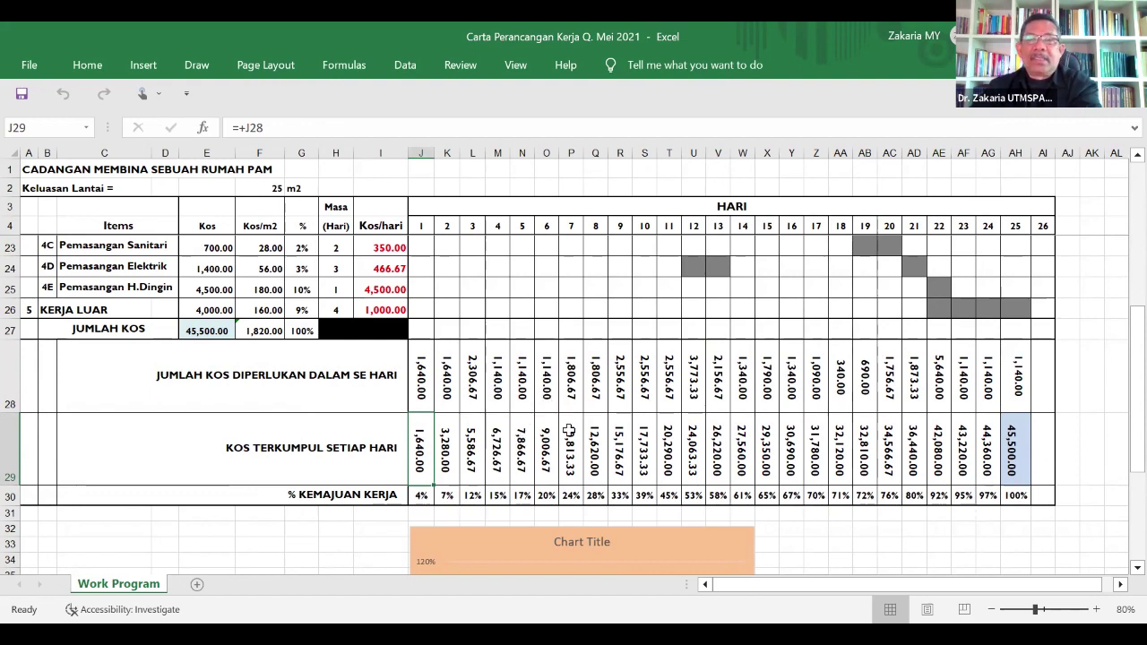
pyautogui.click(1018, 461)
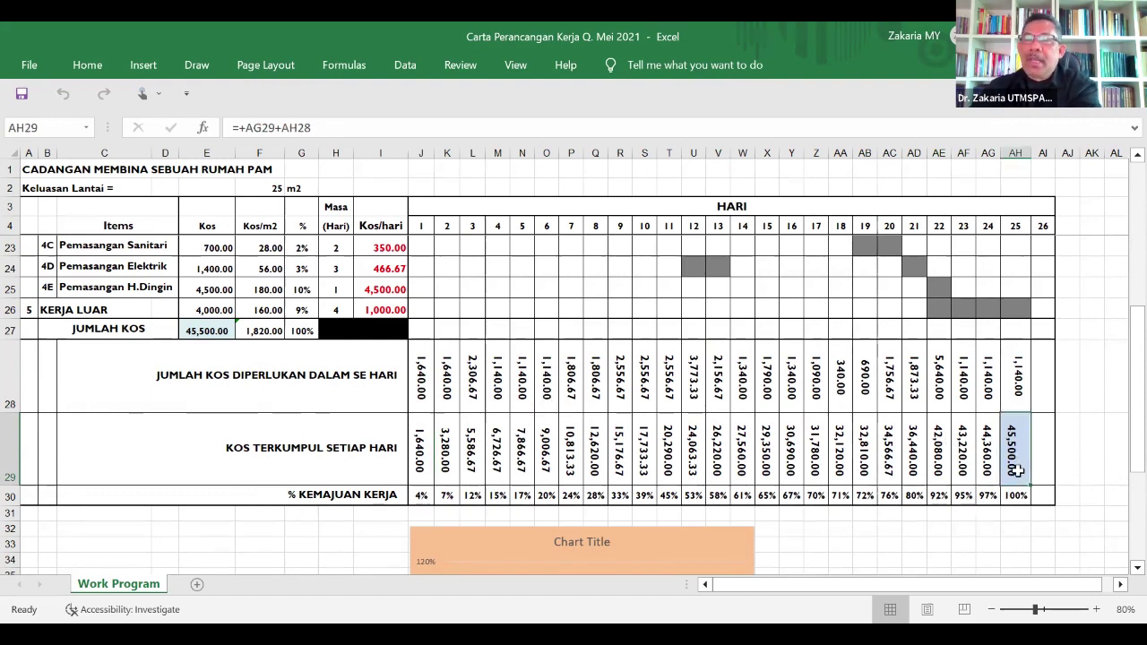
pyautogui.doubleClick(199, 330)
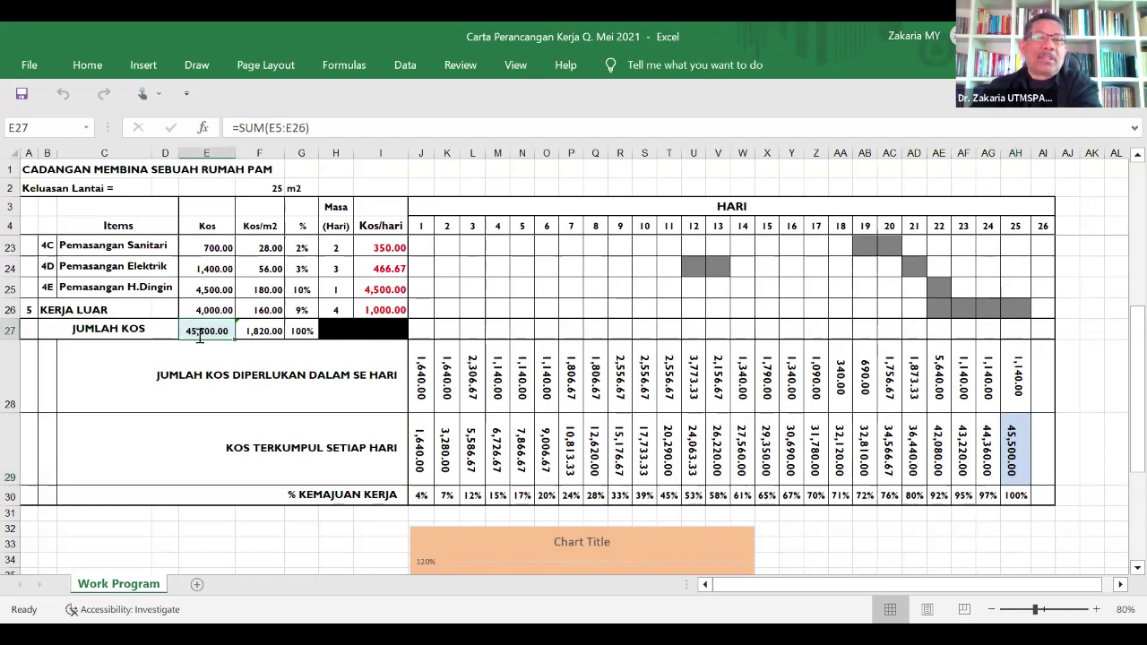
pyautogui.click(183, 366)
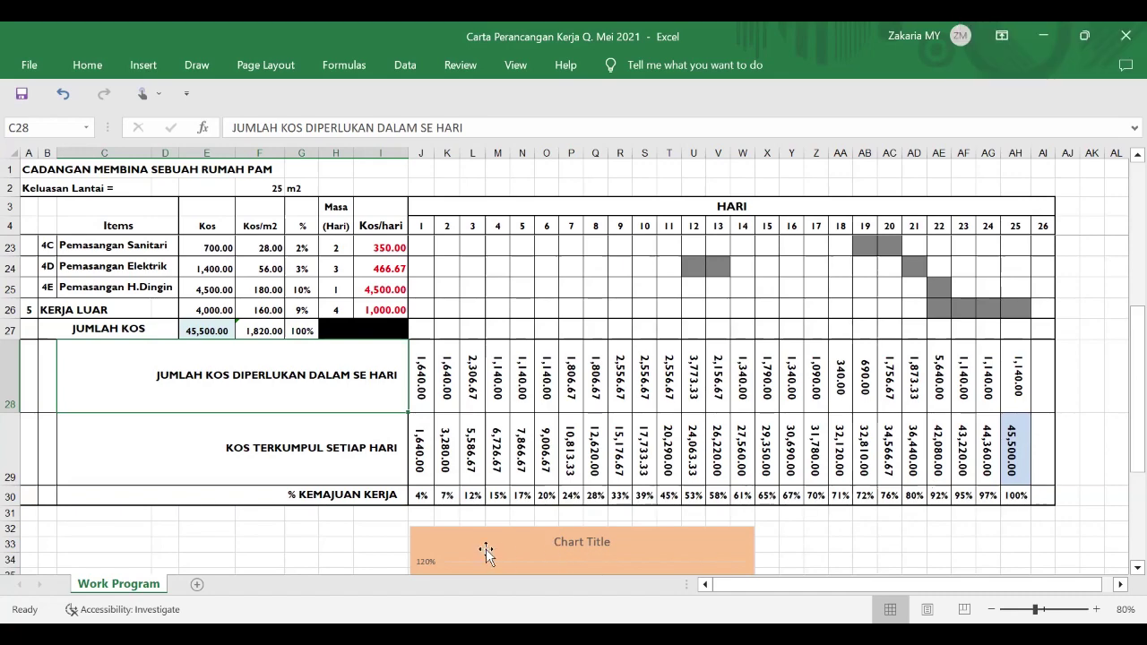
pyautogui.scroll(4, 548, 495)
pyautogui.scroll(-2, 548, 496)
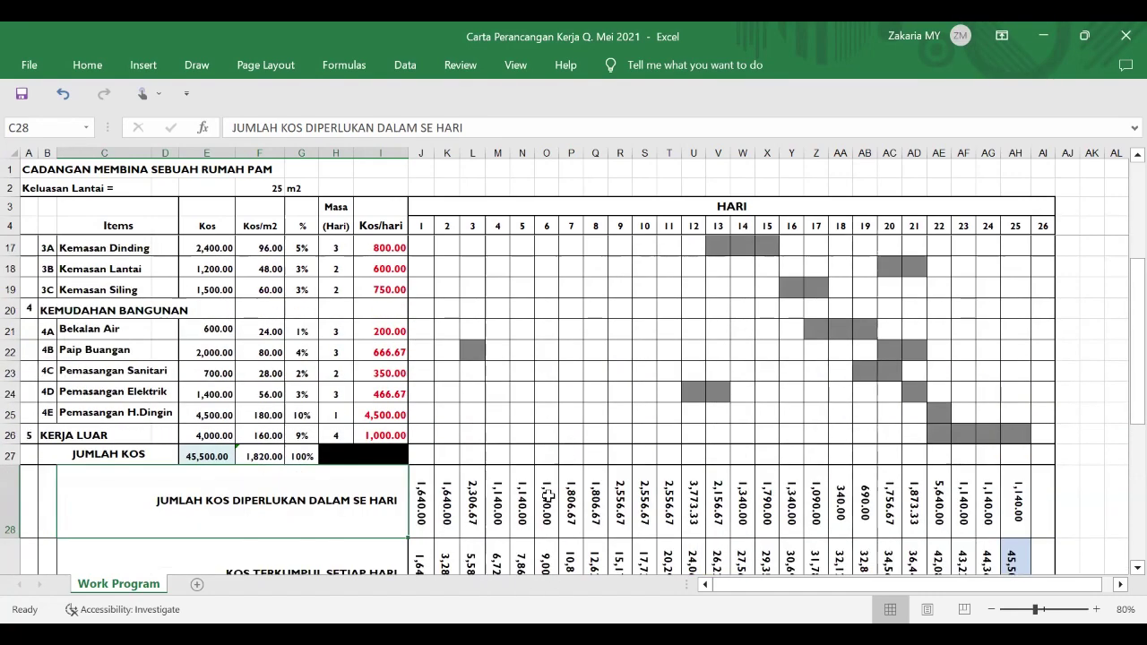
pyautogui.scroll(-2, 547, 495)
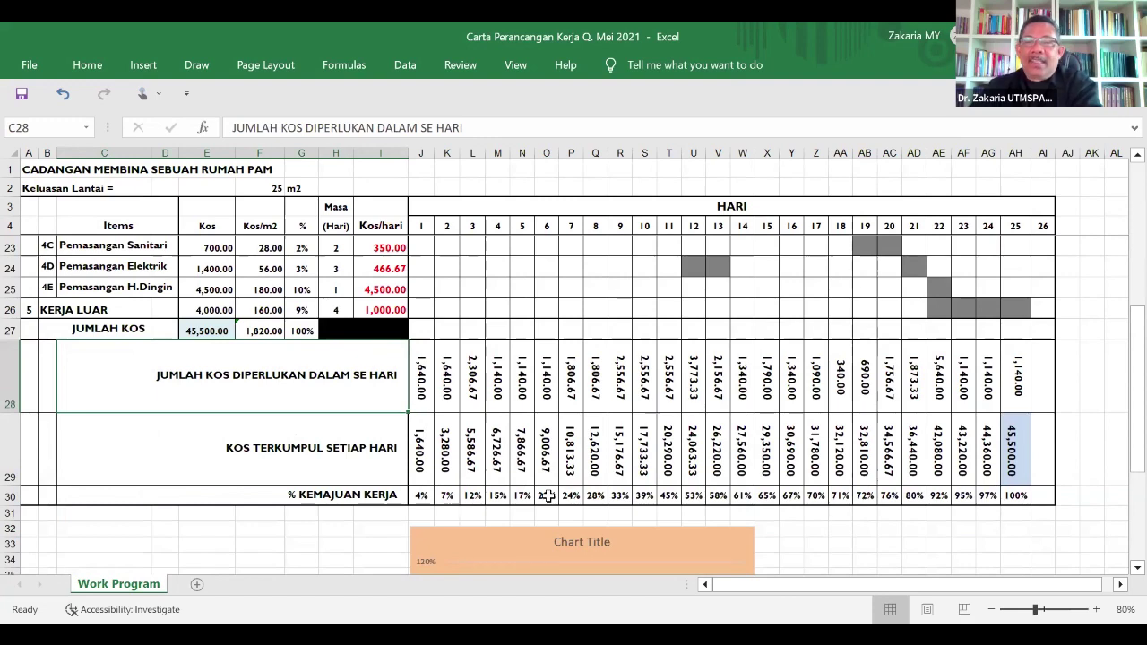
pyautogui.scroll(1, 547, 495)
pyautogui.scroll(-1, 547, 496)
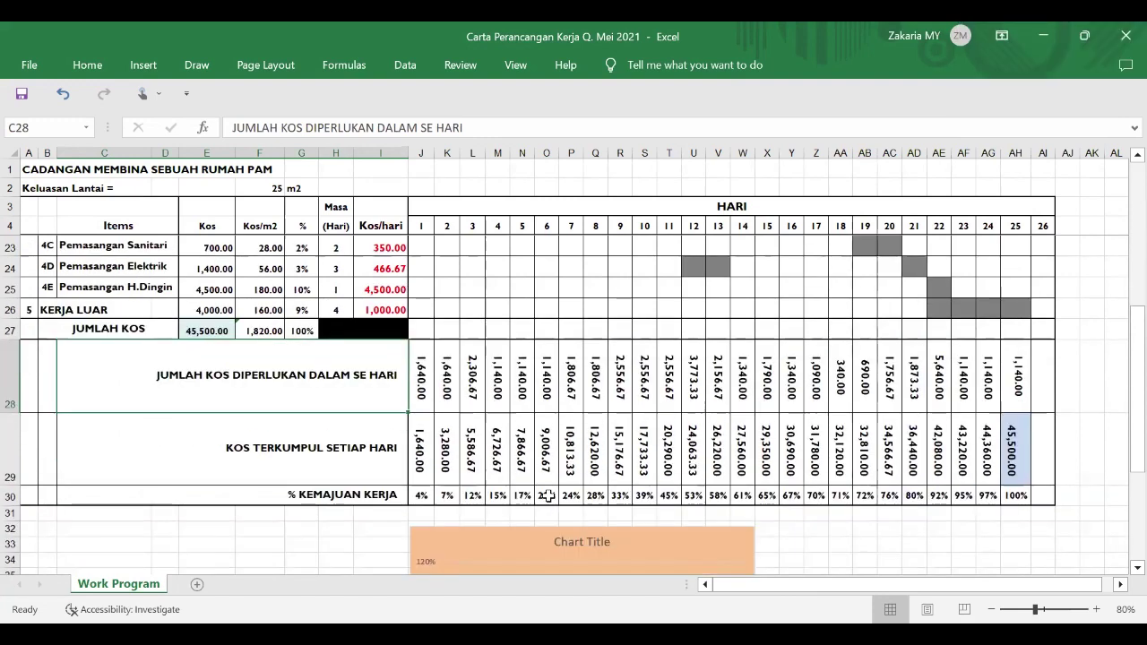
pyautogui.scroll(1, 547, 496)
pyautogui.scroll(-1, 548, 495)
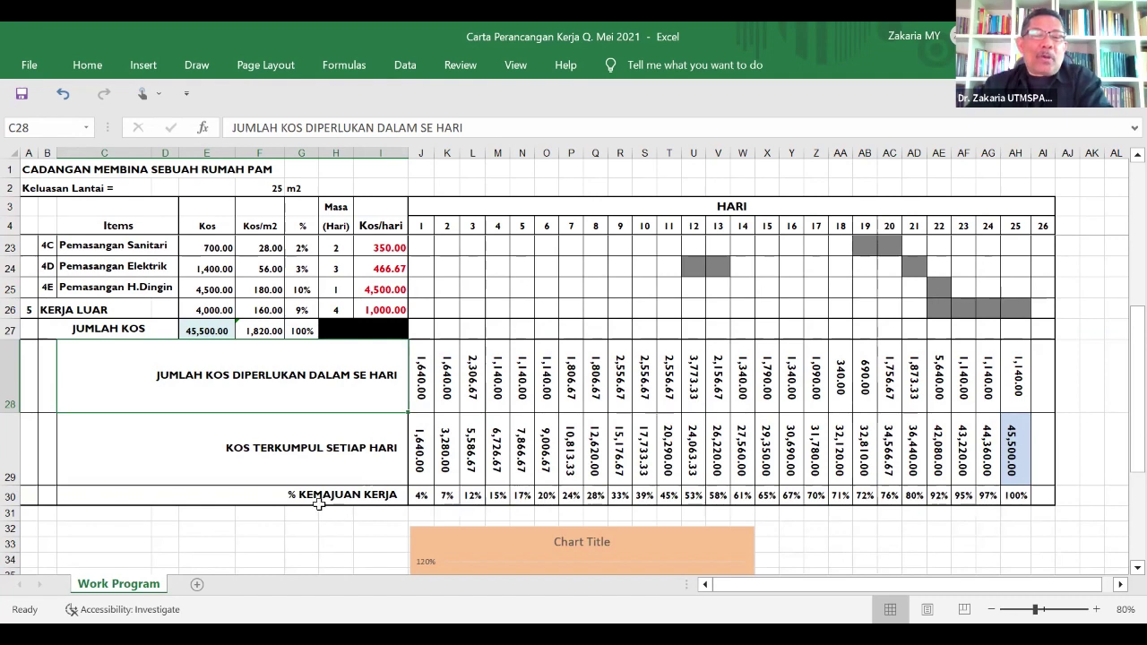
# - Inspect the % Kemajuan Kerja formula of day 1 and highlight the day 1 column from the schedule bars to the progress row
pyautogui.click(278, 494)
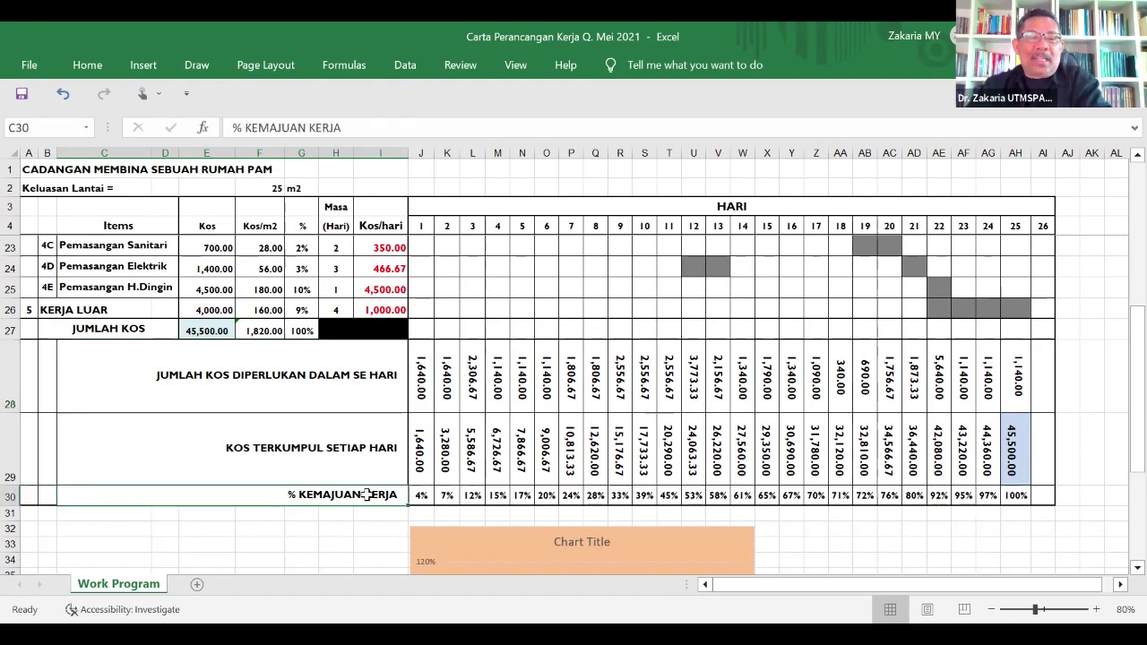
pyautogui.click(419, 496)
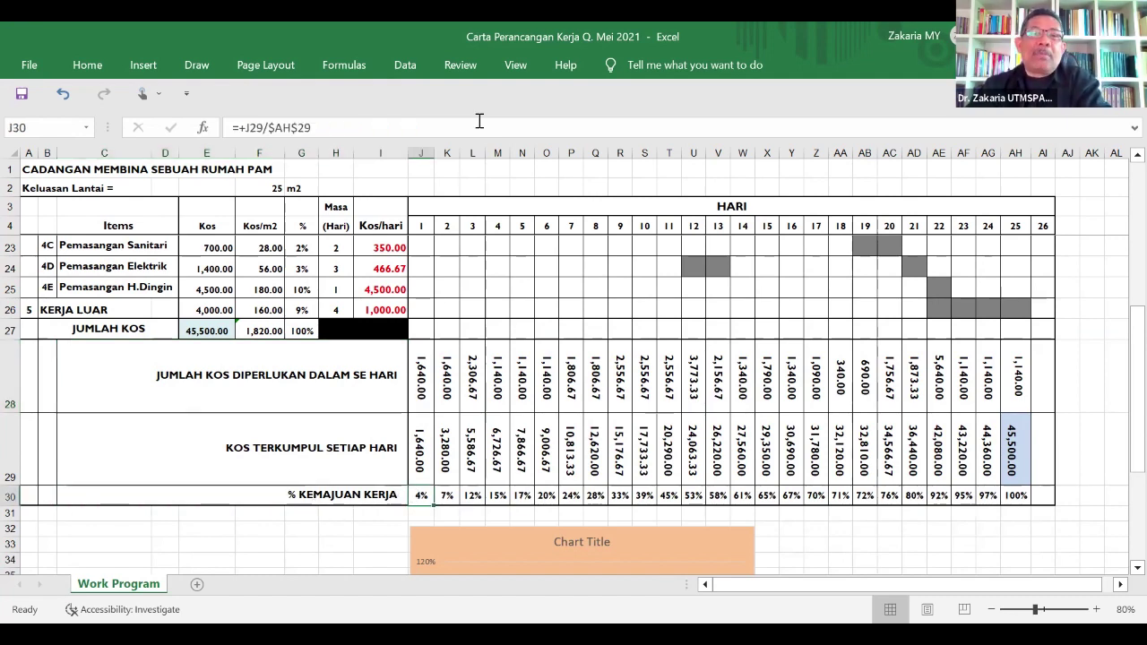
pyautogui.scroll(6, 420, 154)
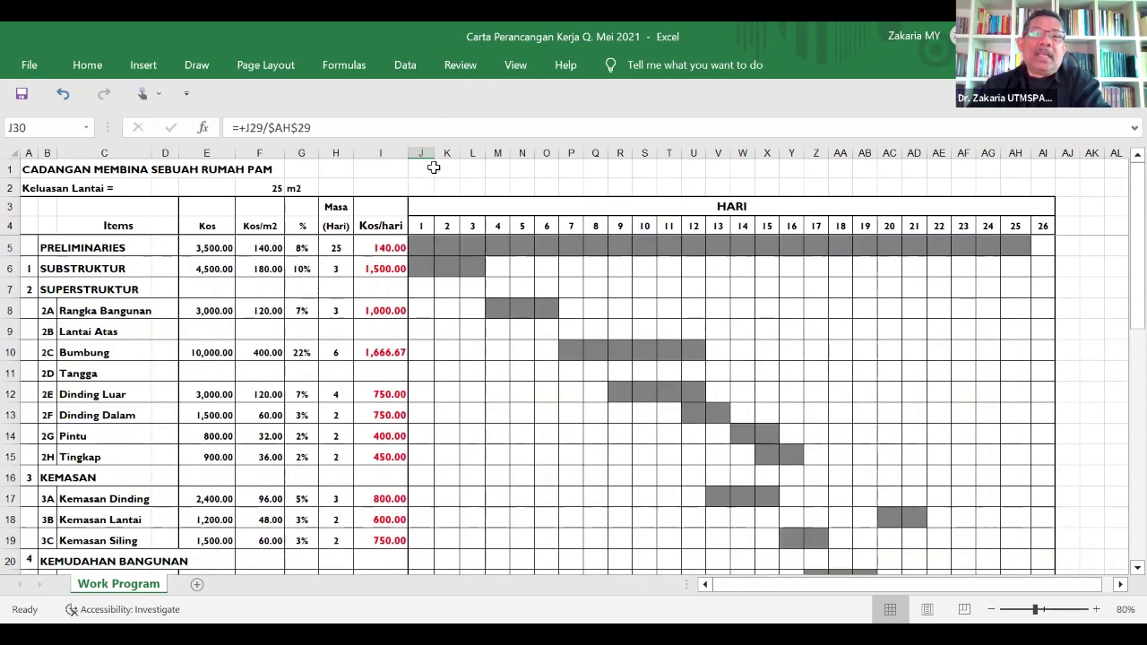
pyautogui.click(423, 146)
pyautogui.scroll(-7, 522, 269)
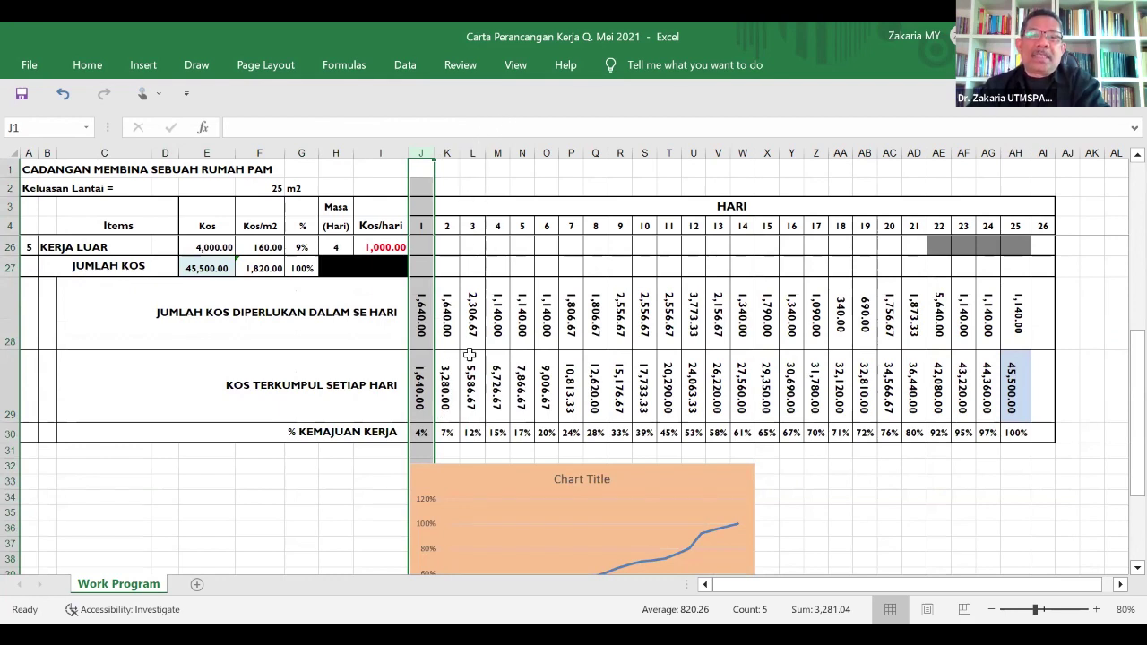
# - Check the day 1 progress cell against the accumulated cost formula above it, leaving that formula unedited
pyautogui.click(421, 434)
pyautogui.click(418, 396)
pyautogui.doubleClick(418, 396)
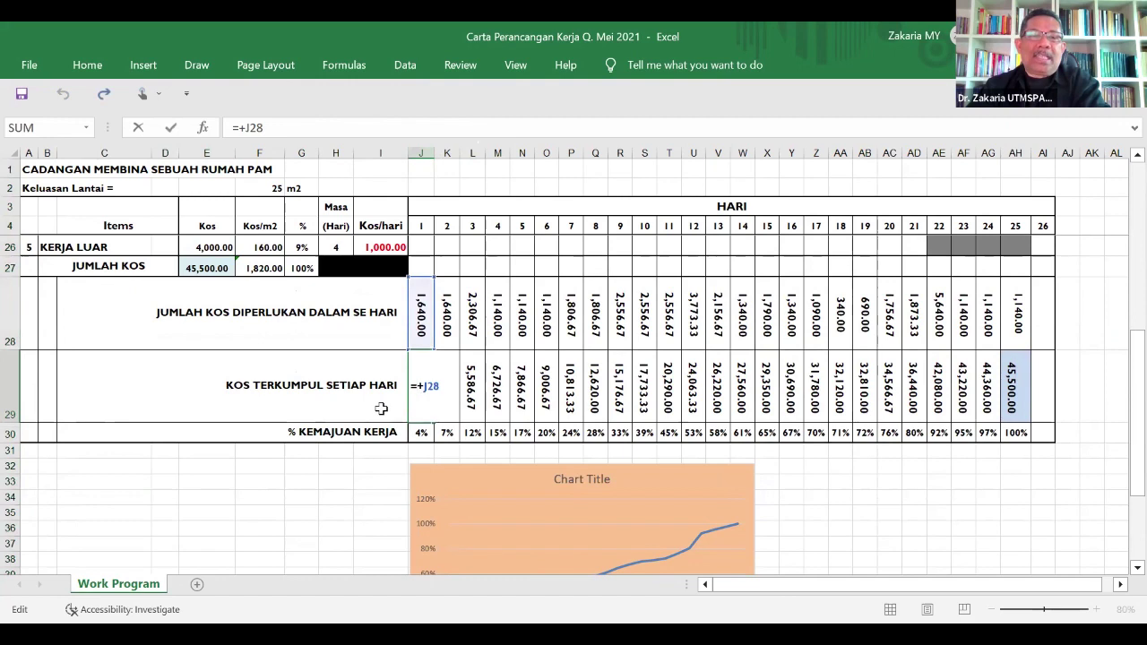
pyautogui.press('Escape')
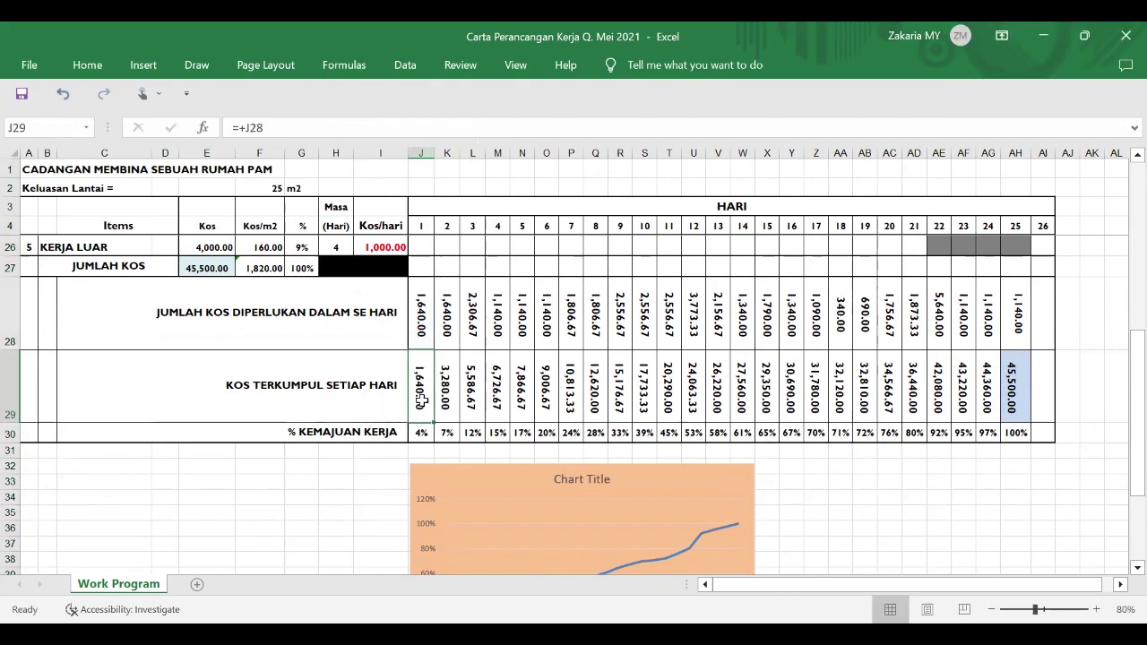
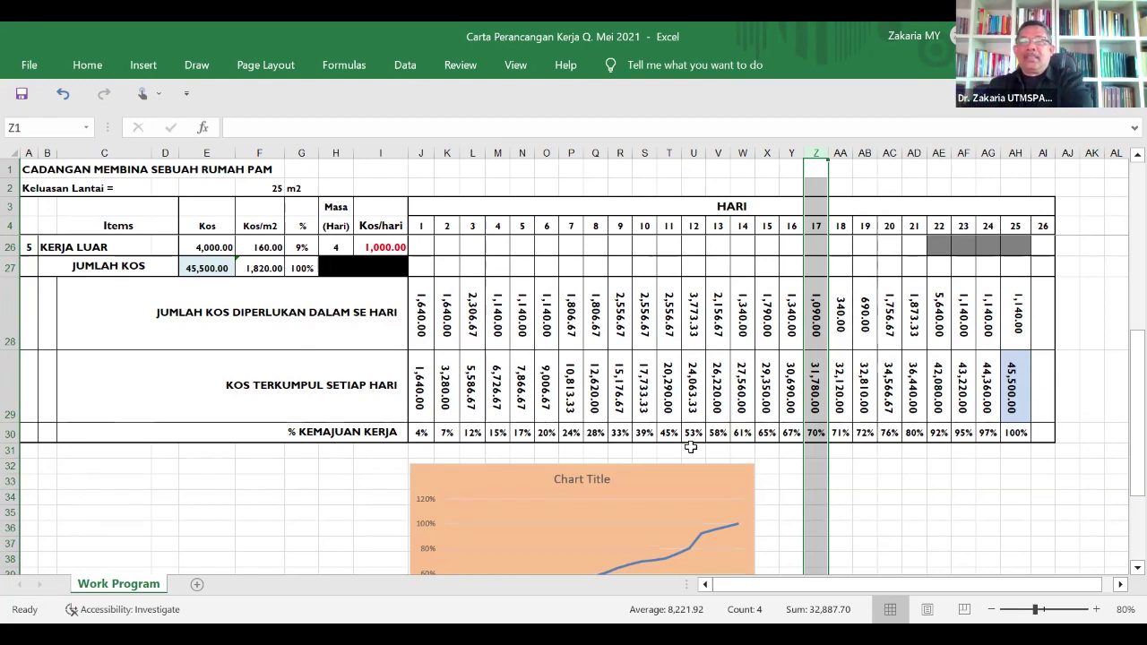
# - Trace the schedule bars crossing the highlighted day 17 column and compare them with that day's costs and % Kemajuan Kerja
pyautogui.scroll(2, 802, 441)
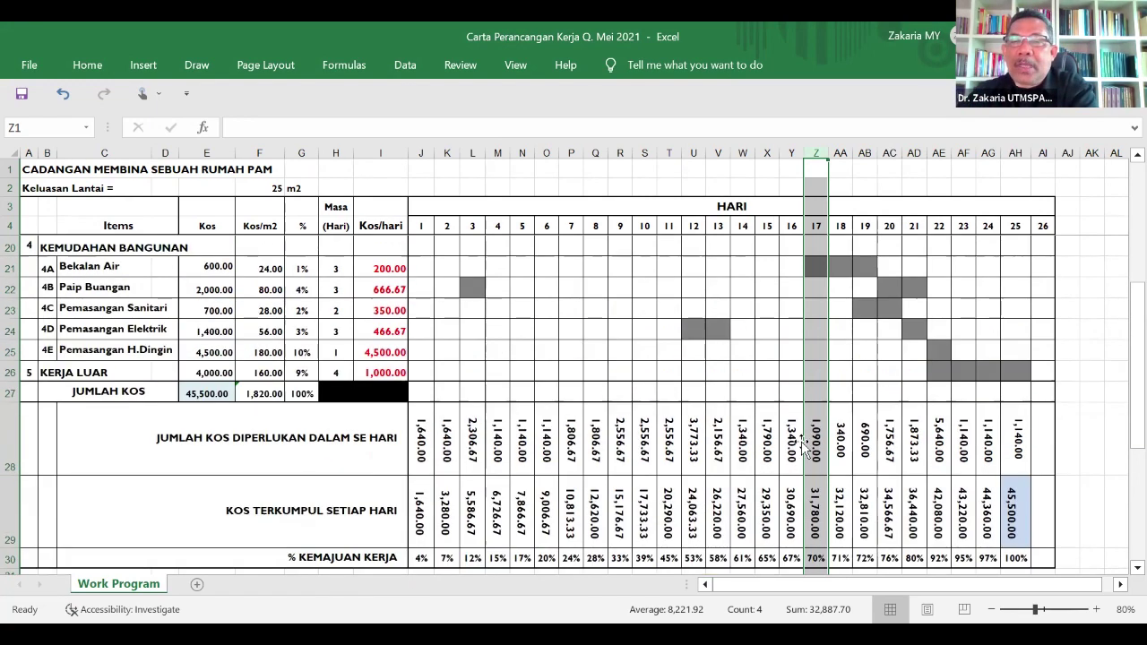
pyautogui.scroll(2, 803, 443)
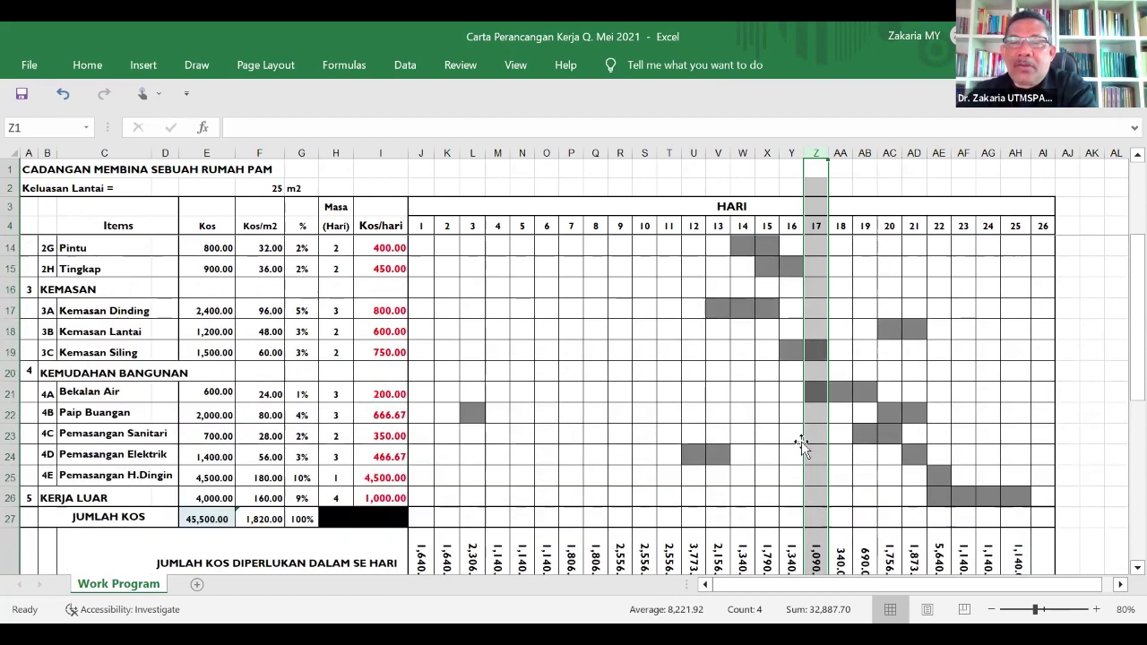
pyautogui.scroll(2, 801, 441)
pyautogui.scroll(1, 802, 441)
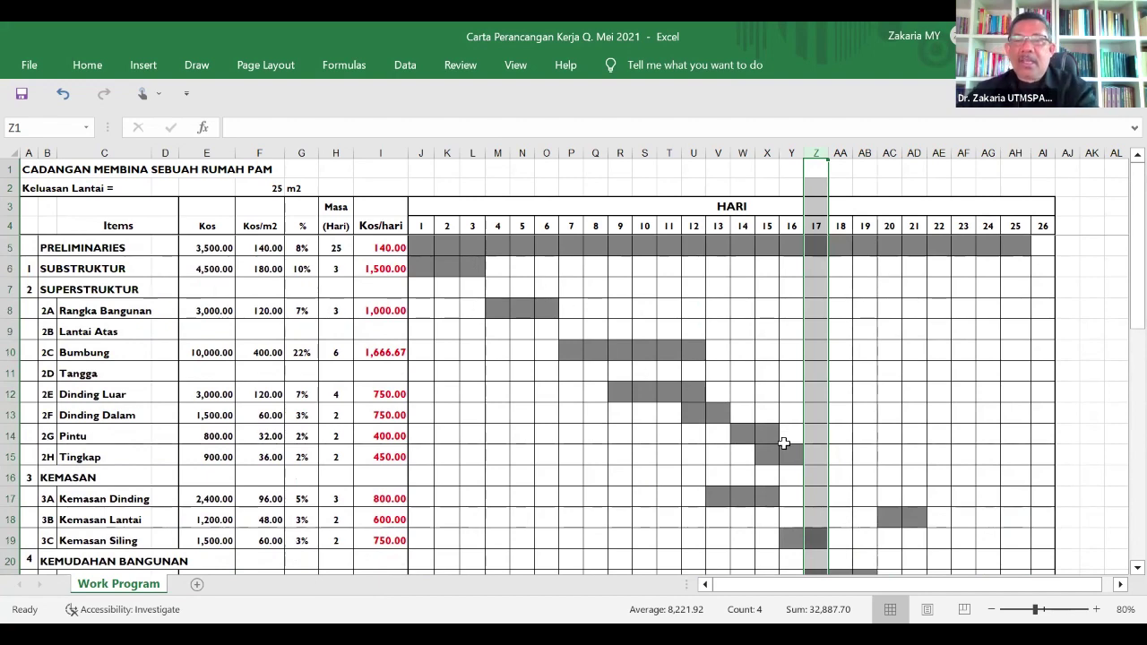
pyautogui.scroll(-2, 784, 442)
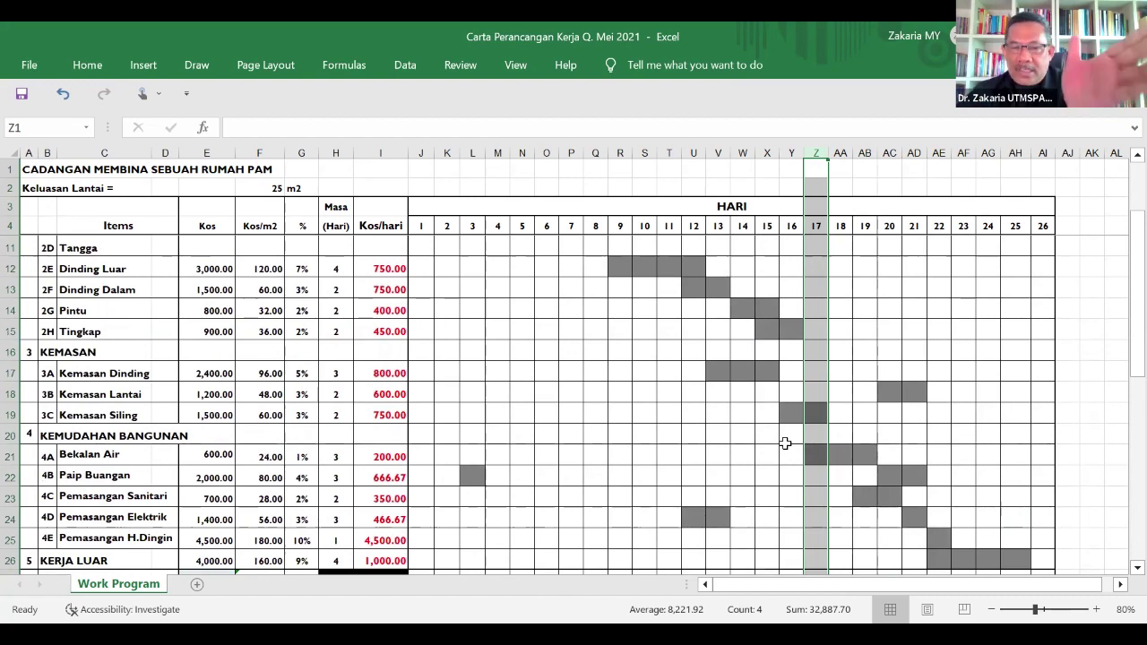
pyautogui.scroll(-3, 785, 443)
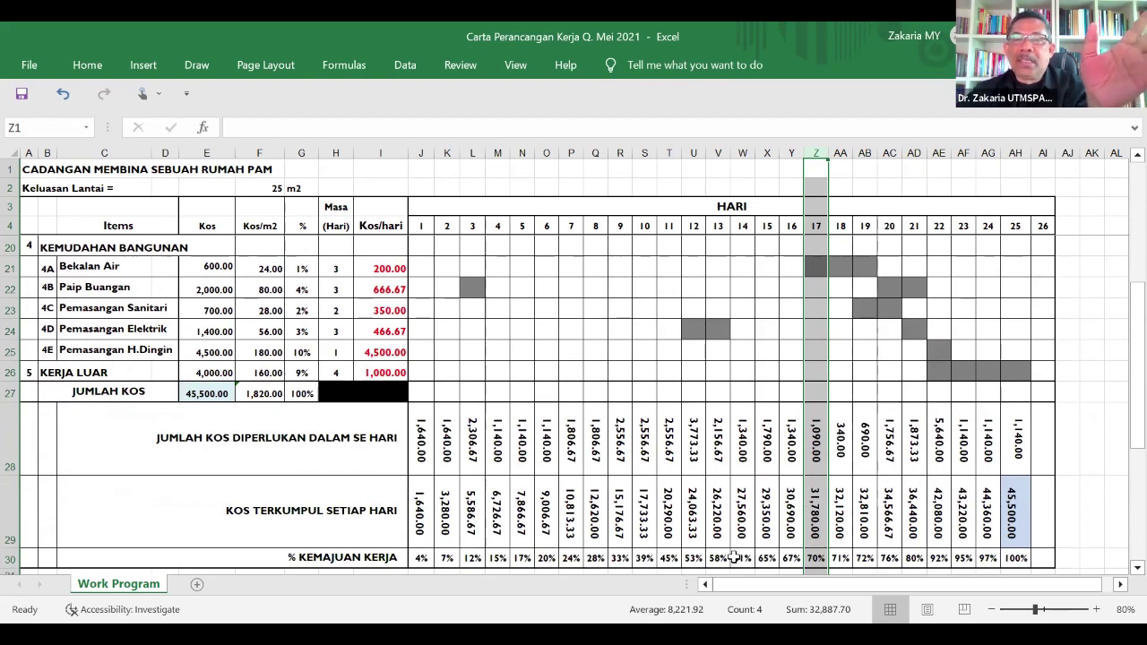
# - Highlight the day 14 column and compare the schedule bars crossing it with that day's required cost
pyautogui.click(742, 153)
pyautogui.scroll(2, 837, 276)
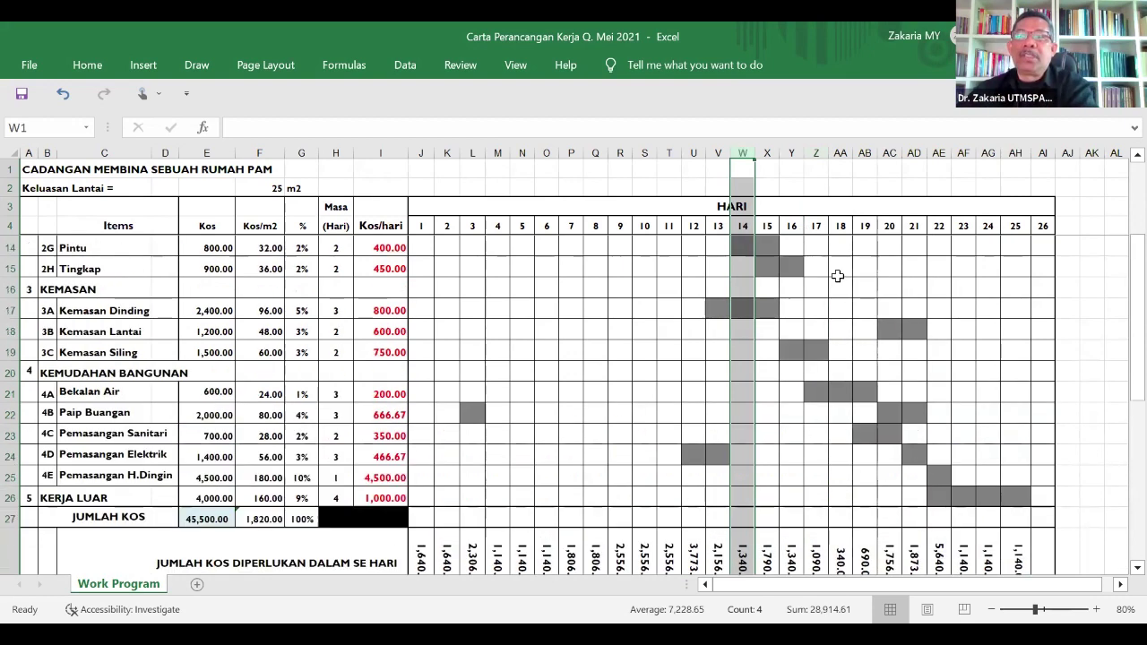
pyautogui.scroll(2, 837, 276)
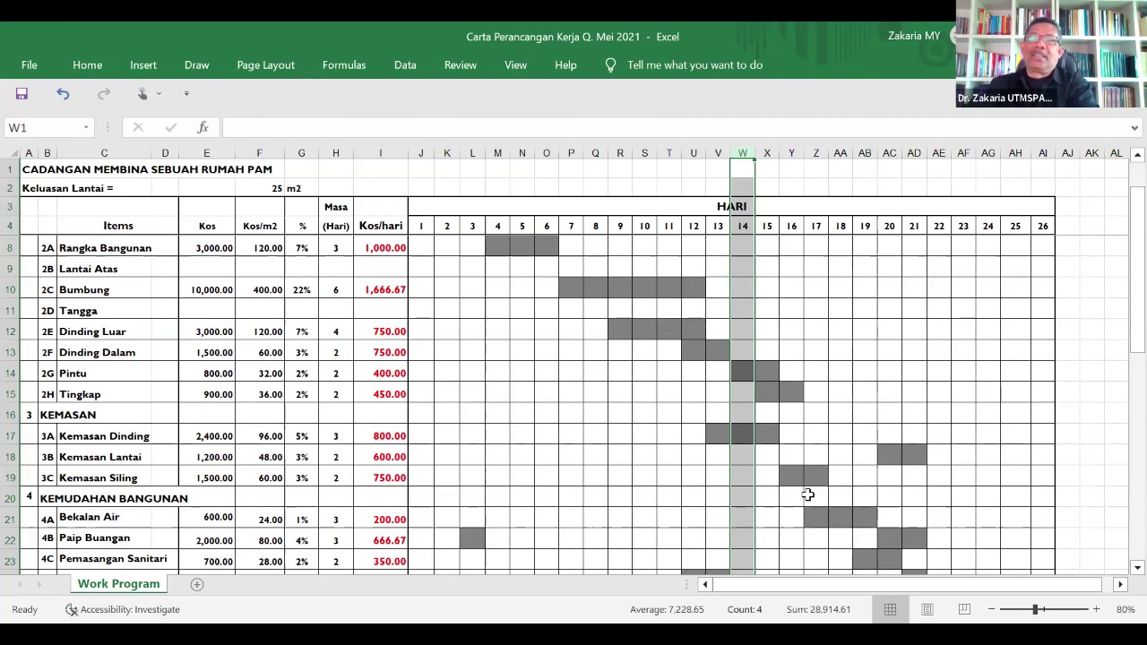
pyautogui.scroll(-1, 807, 495)
pyautogui.scroll(-2, 796, 511)
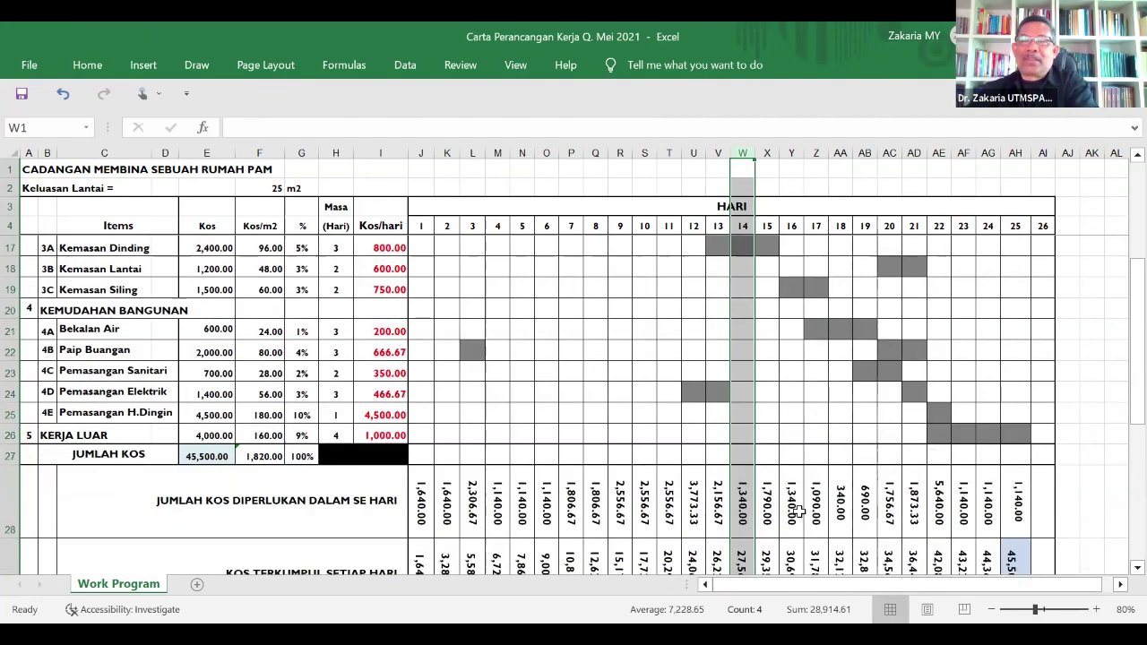
# - Examine the end point of the progress curve in the chart below the table against the % Kemajuan Kerja row
pyautogui.scroll(-3, 798, 511)
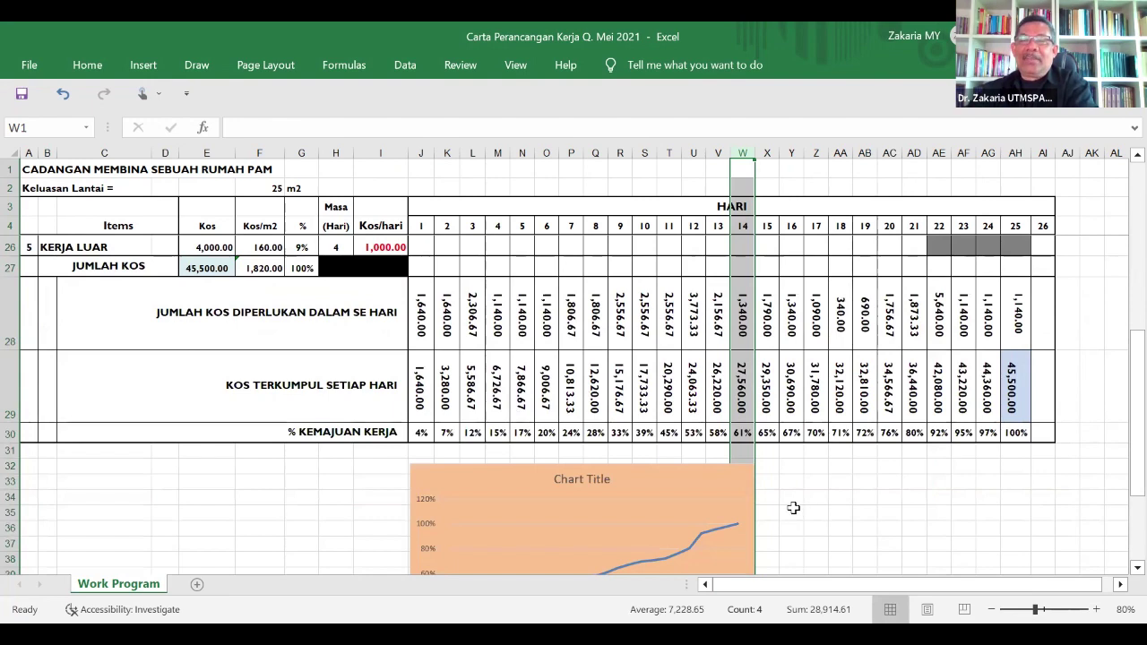
pyautogui.scroll(-1, 793, 508)
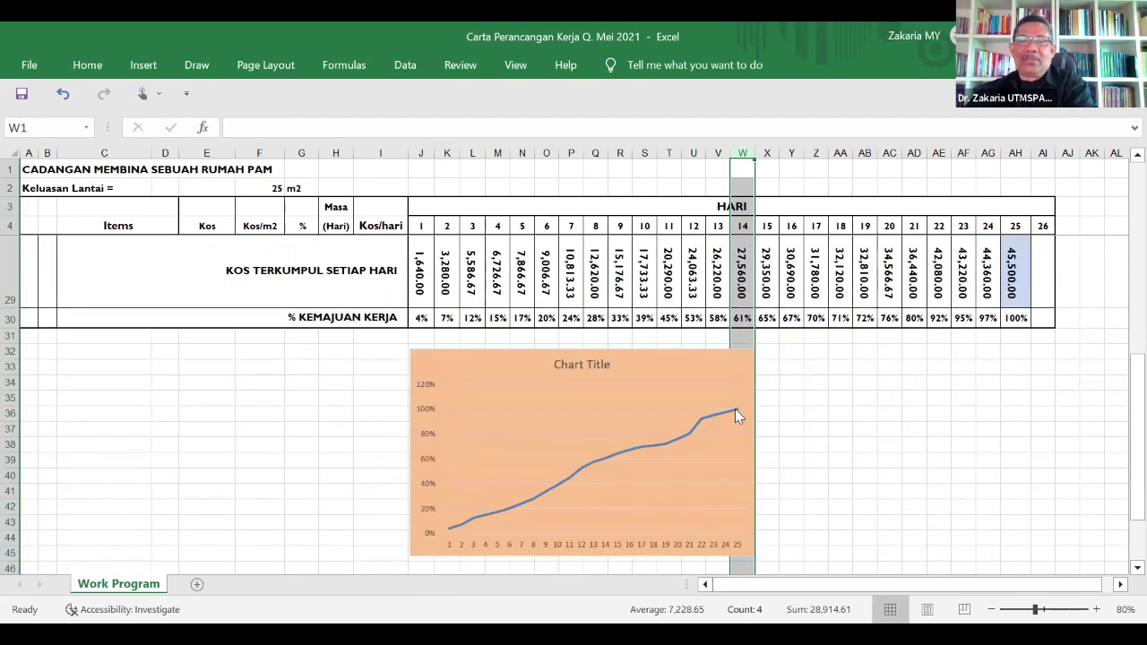
pyautogui.scroll(1, 735, 408)
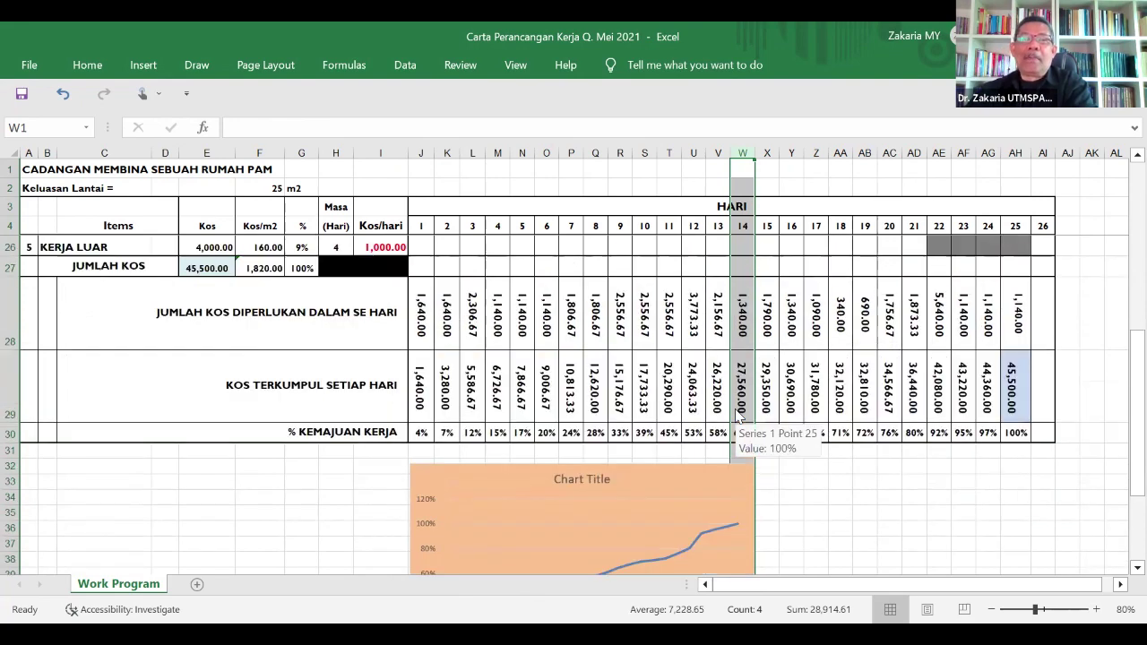
# - Set the floor area (Keluasan Lantai) above the cost table to 50 m2
pyautogui.scroll(2, 737, 414)
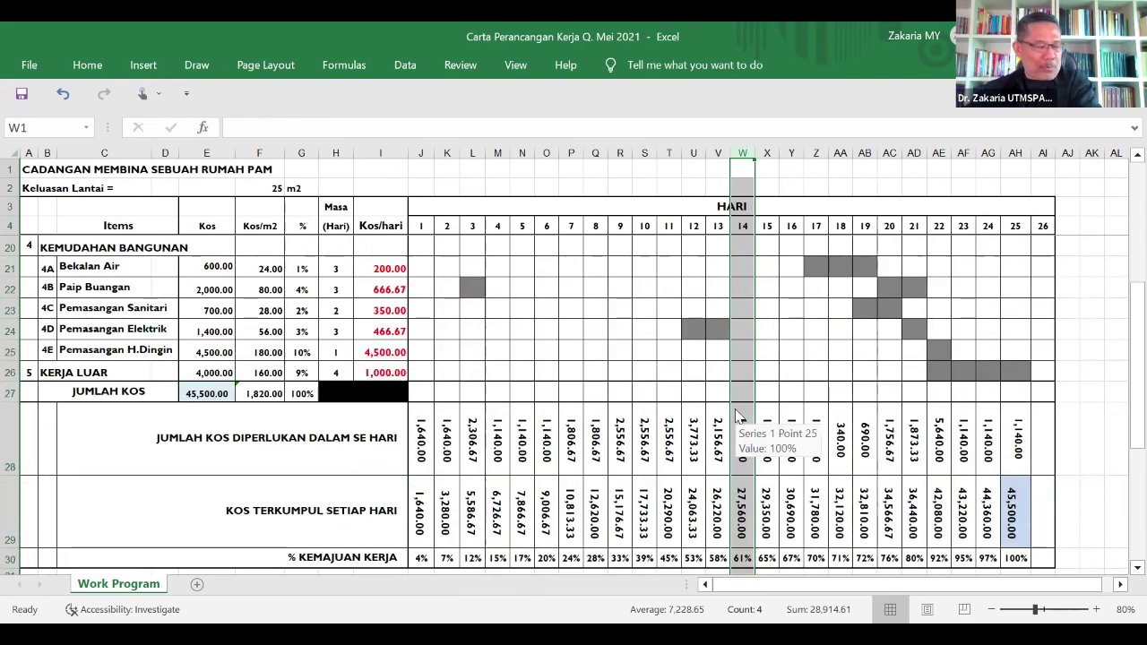
pyautogui.scroll(5, 681, 405)
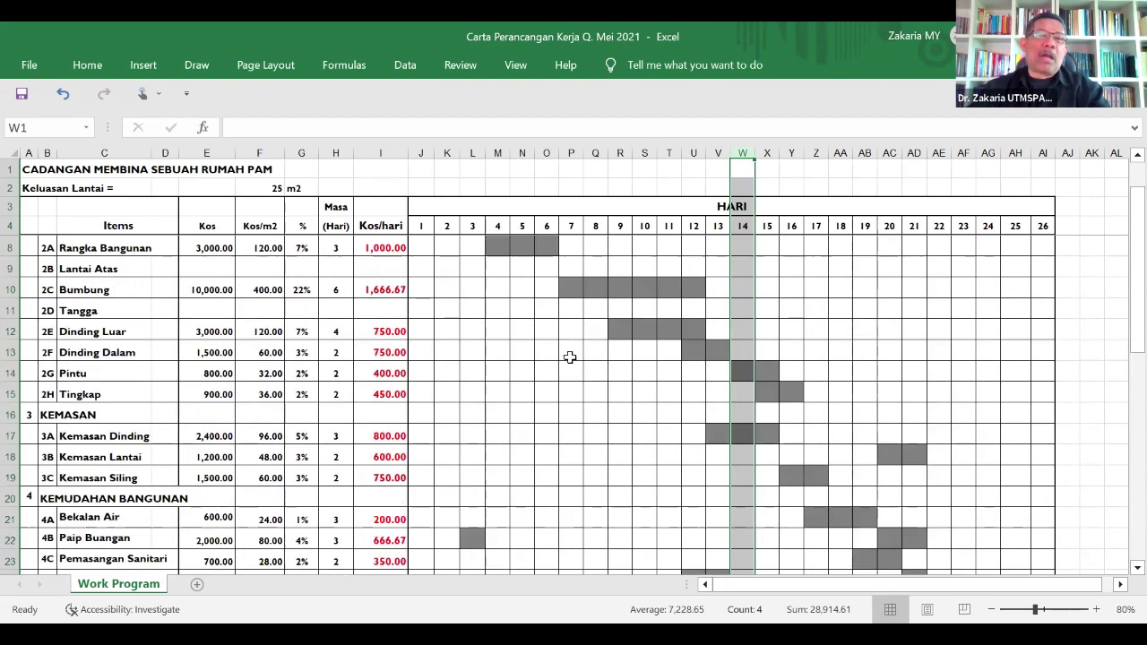
pyautogui.click(272, 189)
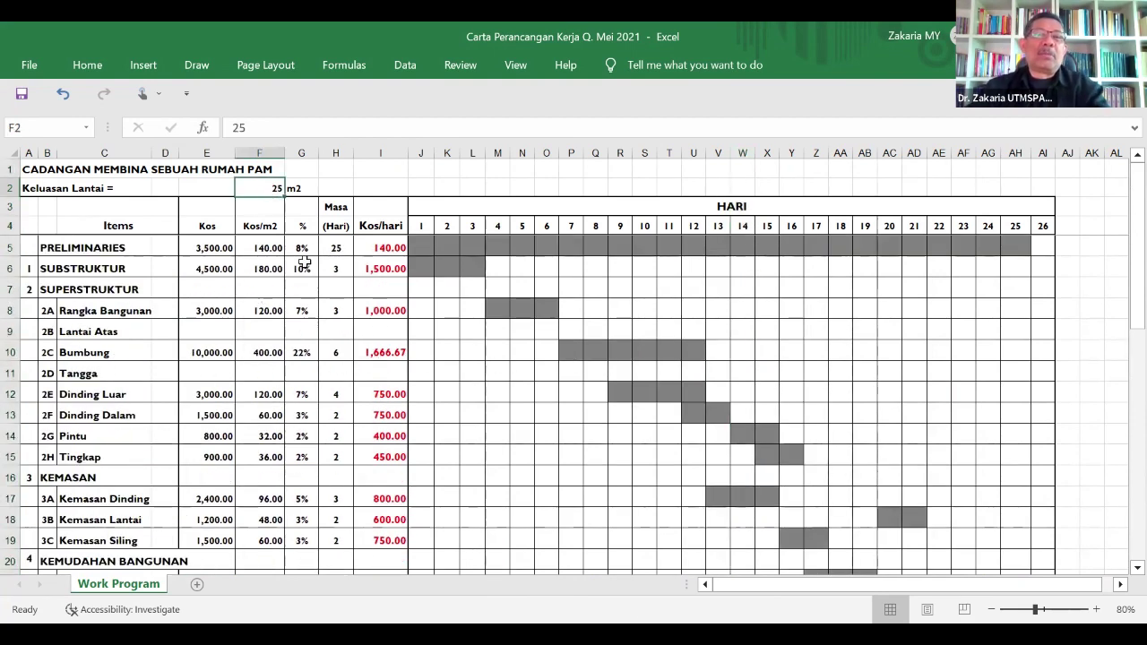
pyautogui.write('5')
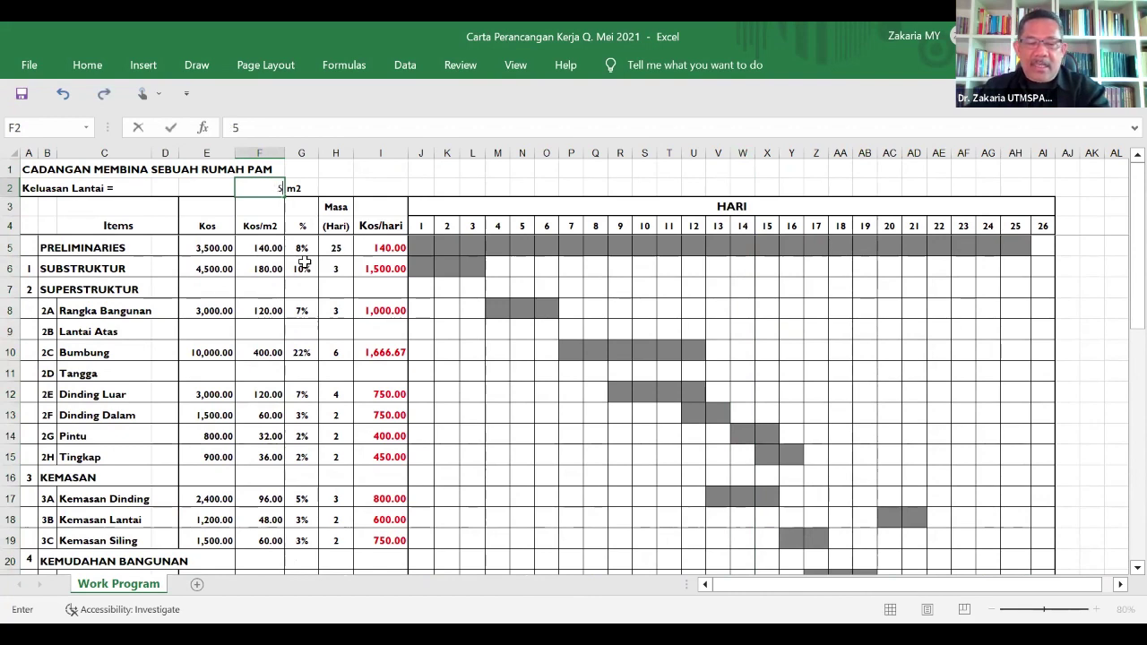
pyautogui.write('0')
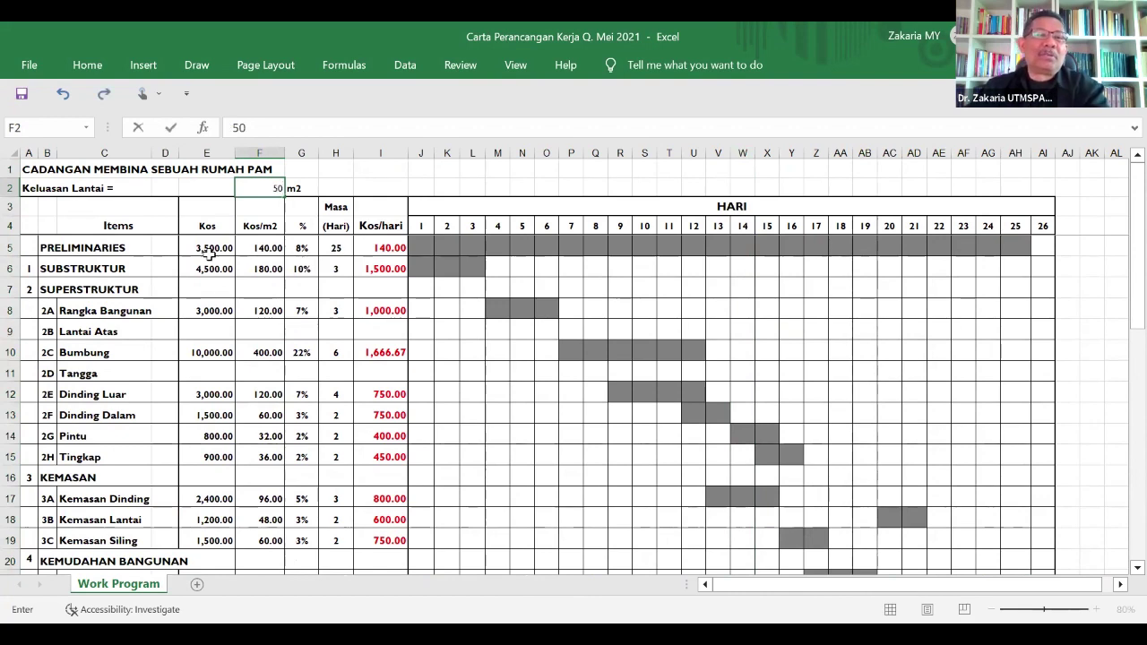
# - Set the Kos of PRELIMINARIES to 8000 and of SUBSTRUKTUR to 9000
pyautogui.click(208, 248)
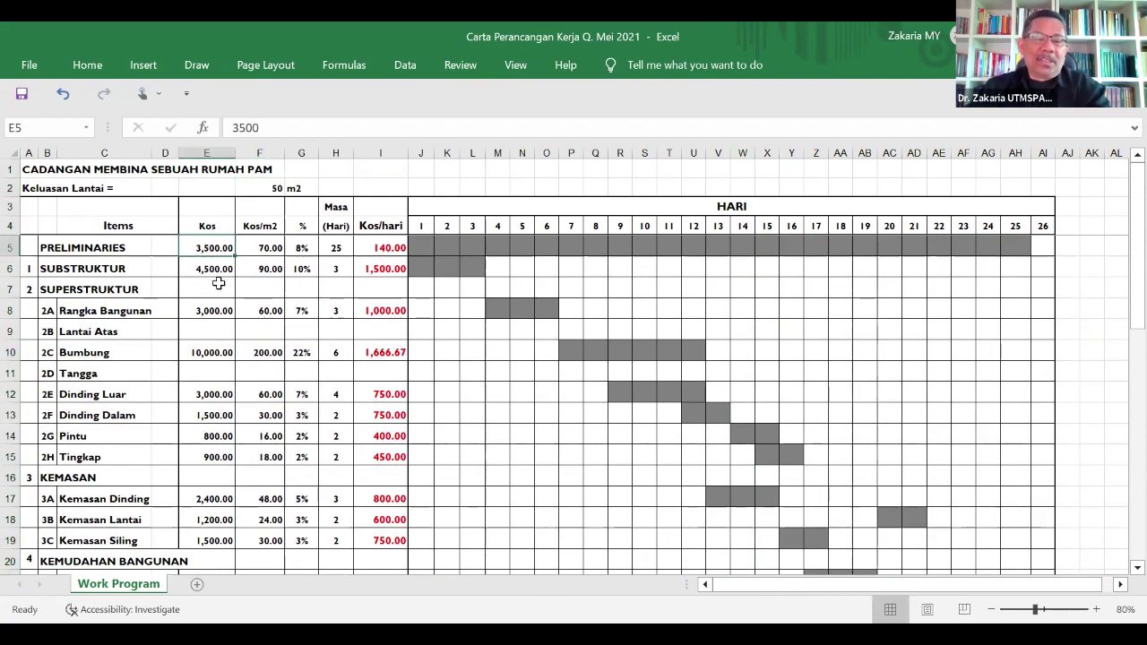
pyautogui.write('8000')
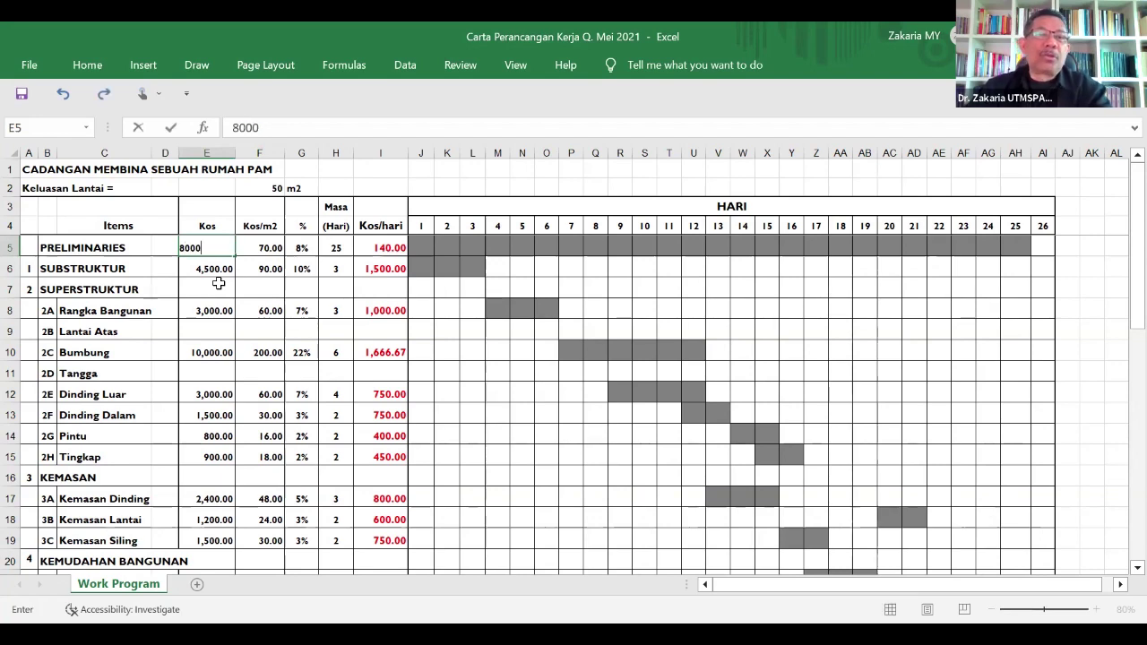
pyautogui.press('Return')
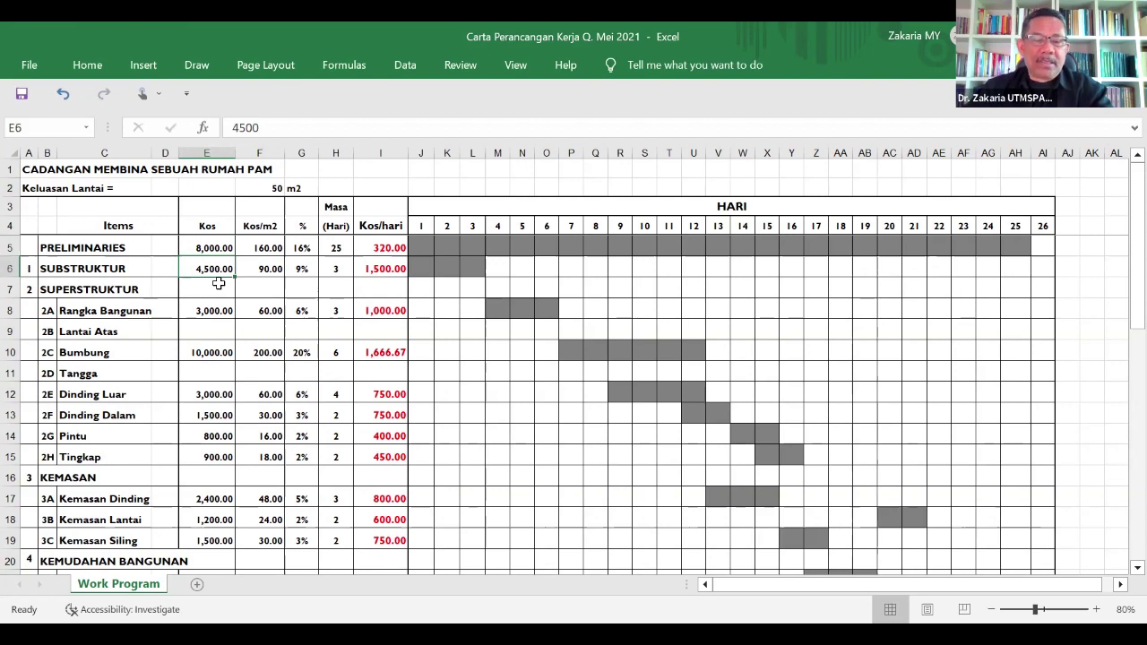
pyautogui.write('9000')
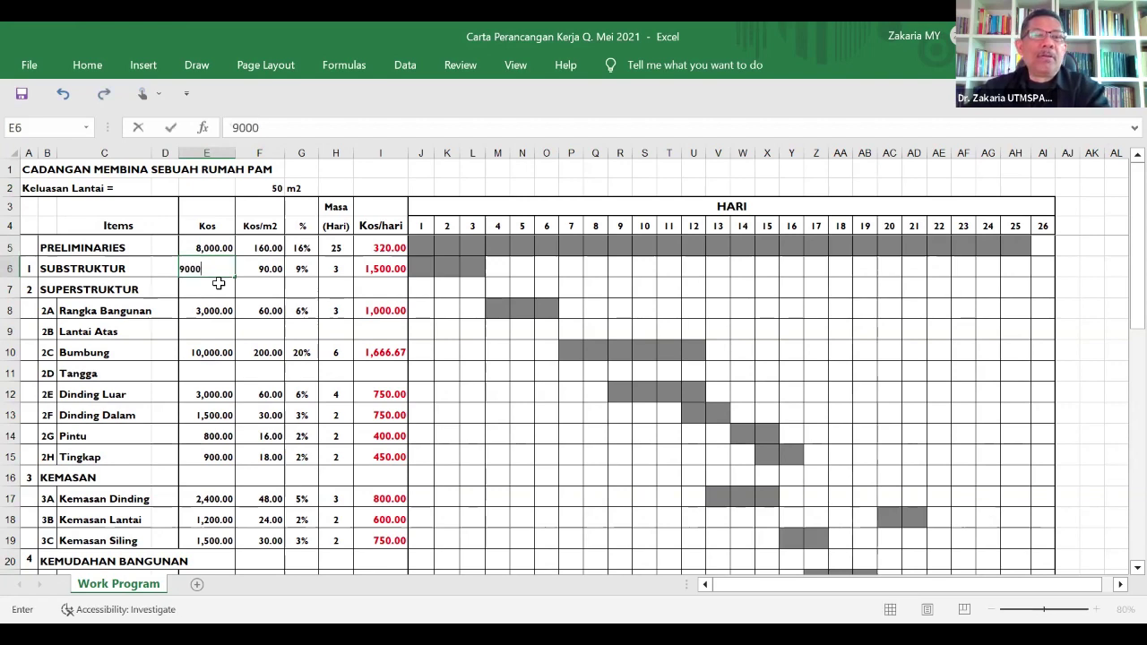
pyautogui.press('Return')
# - Set the Kos of item 2A Rangka Bangunan to 6000
pyautogui.press('Return')
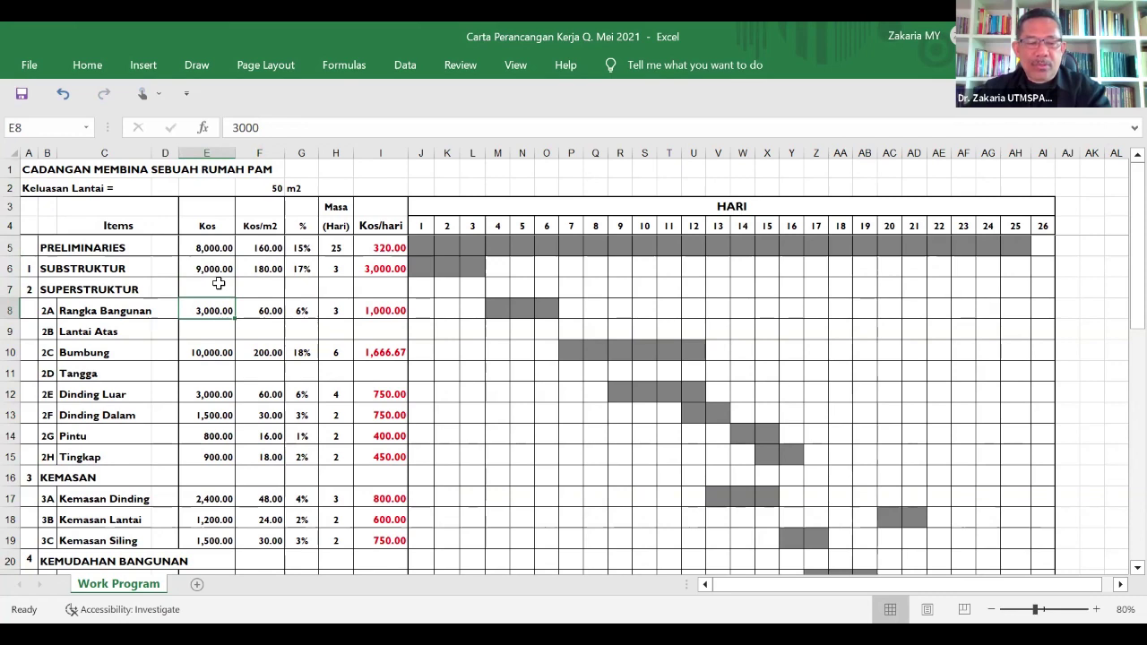
pyautogui.write('600')
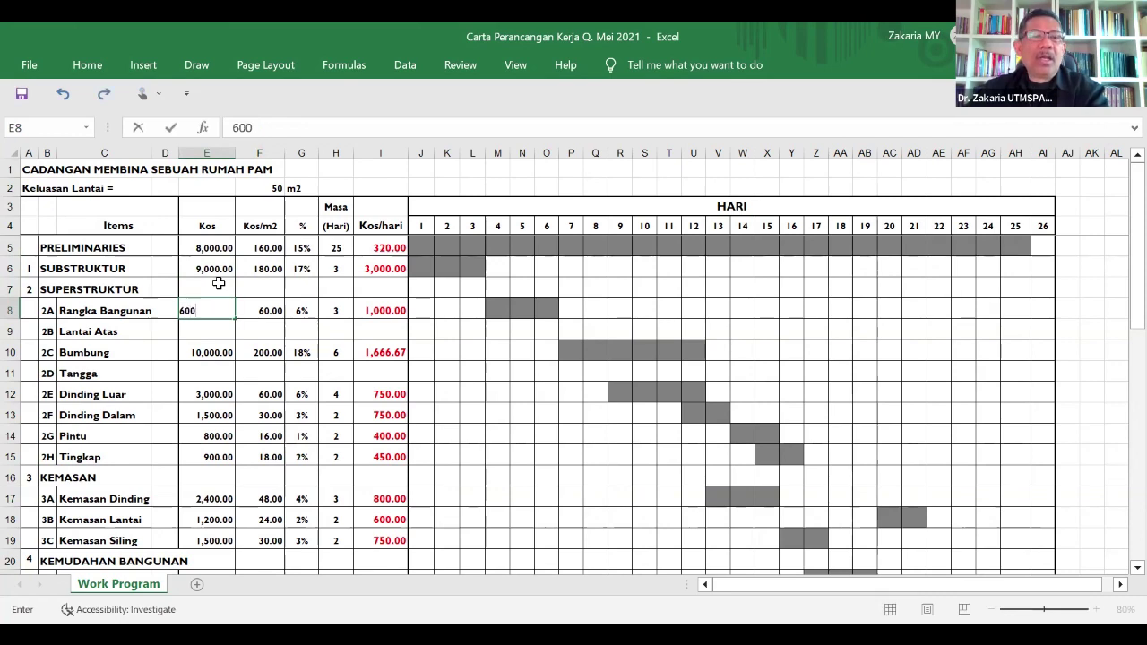
pyautogui.write('0')
pyautogui.press('Return')
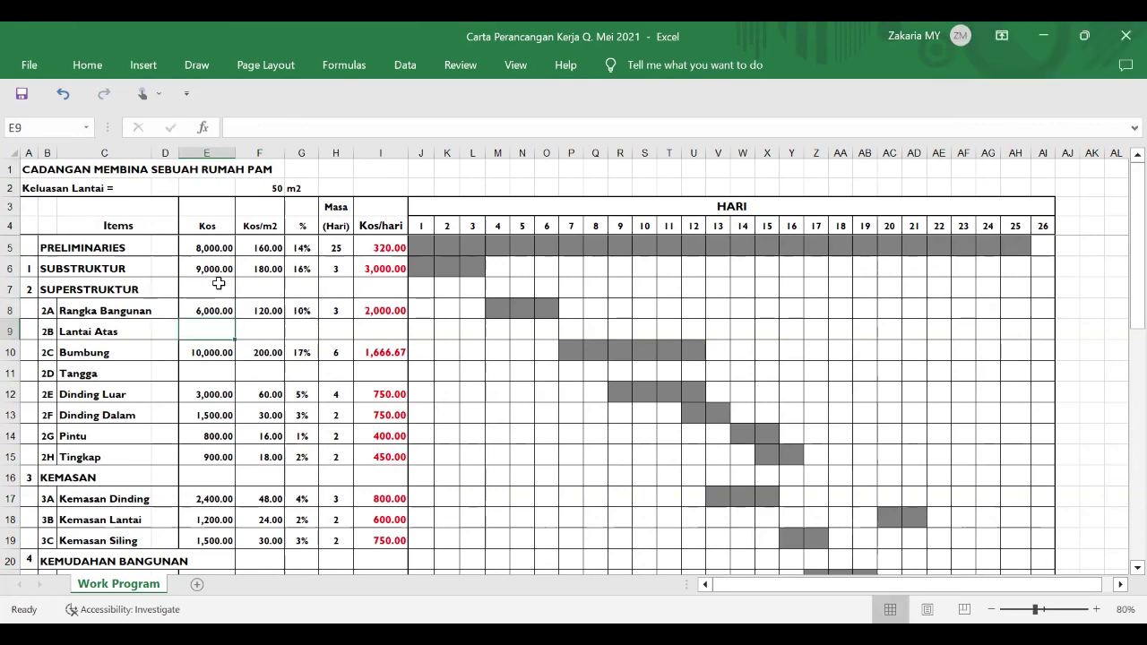
pyautogui.press('Return')
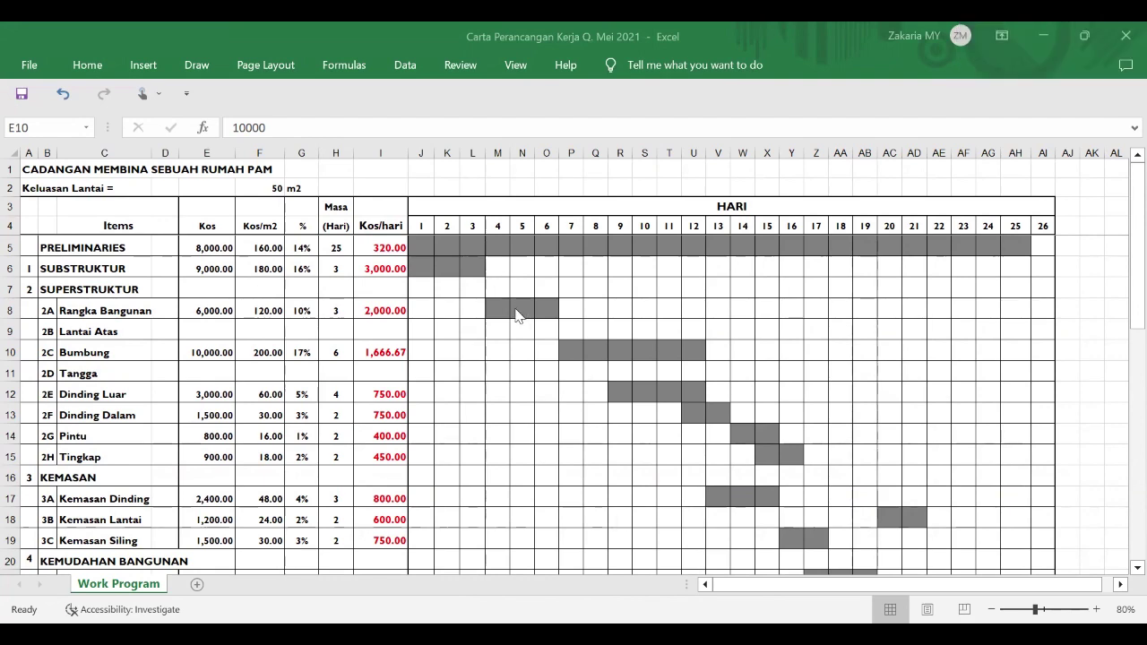
# - Review the recalculated accumulated cost and % Kemajuan Kerja rows together with the progress curve below them
pyautogui.click(380, 373)
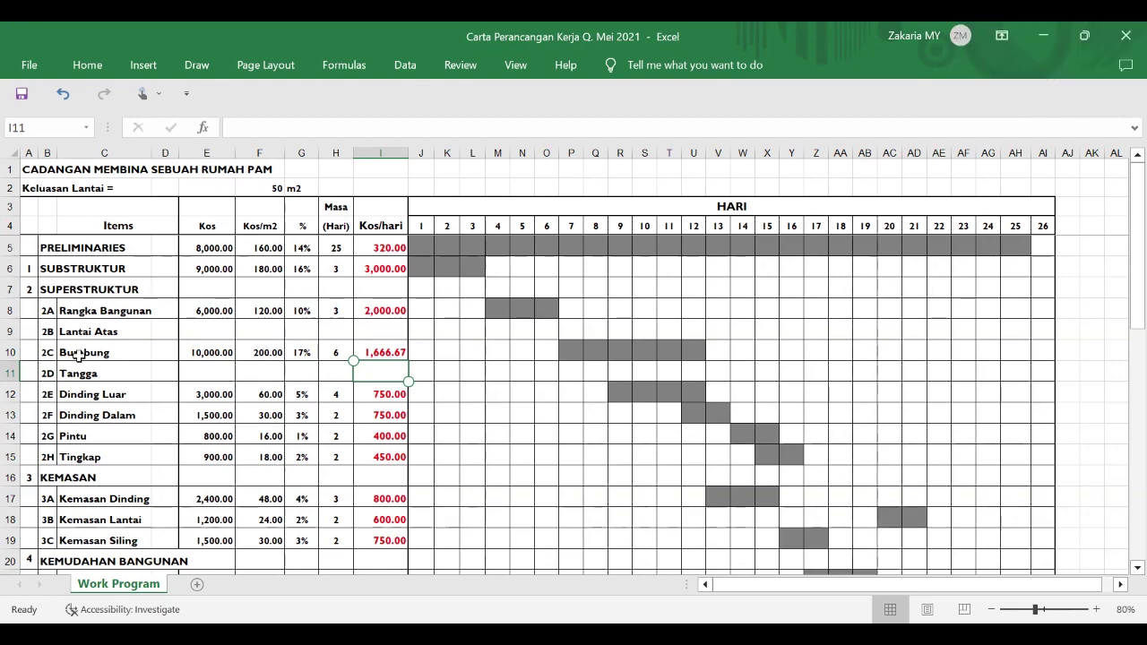
pyautogui.click(97, 269)
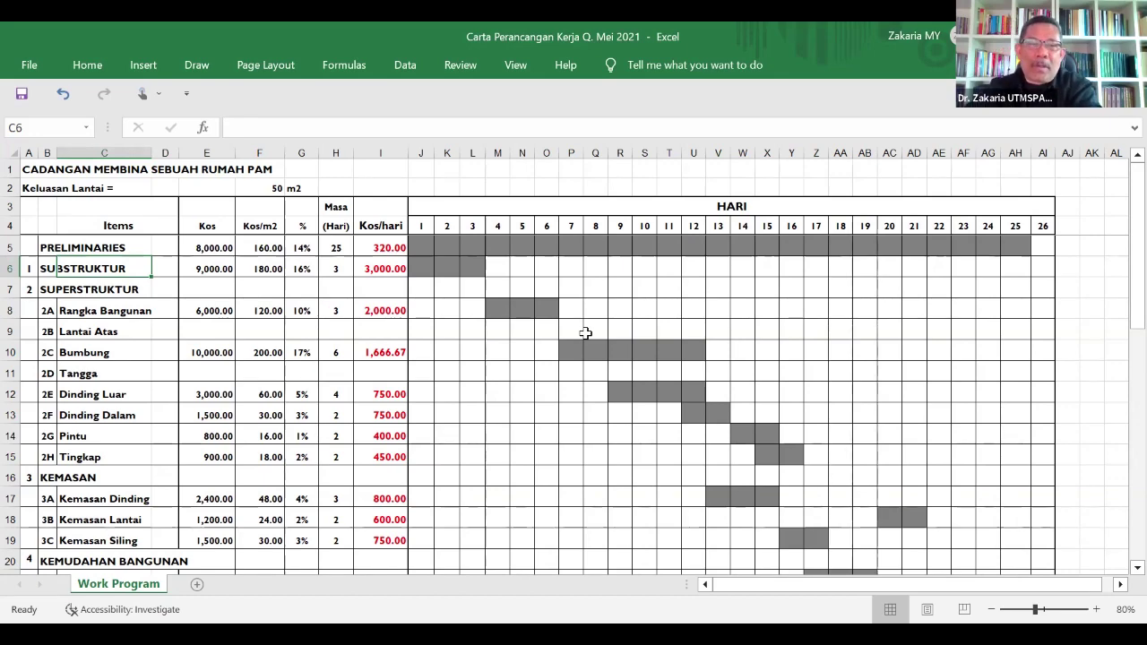
pyautogui.scroll(-10, 635, 346)
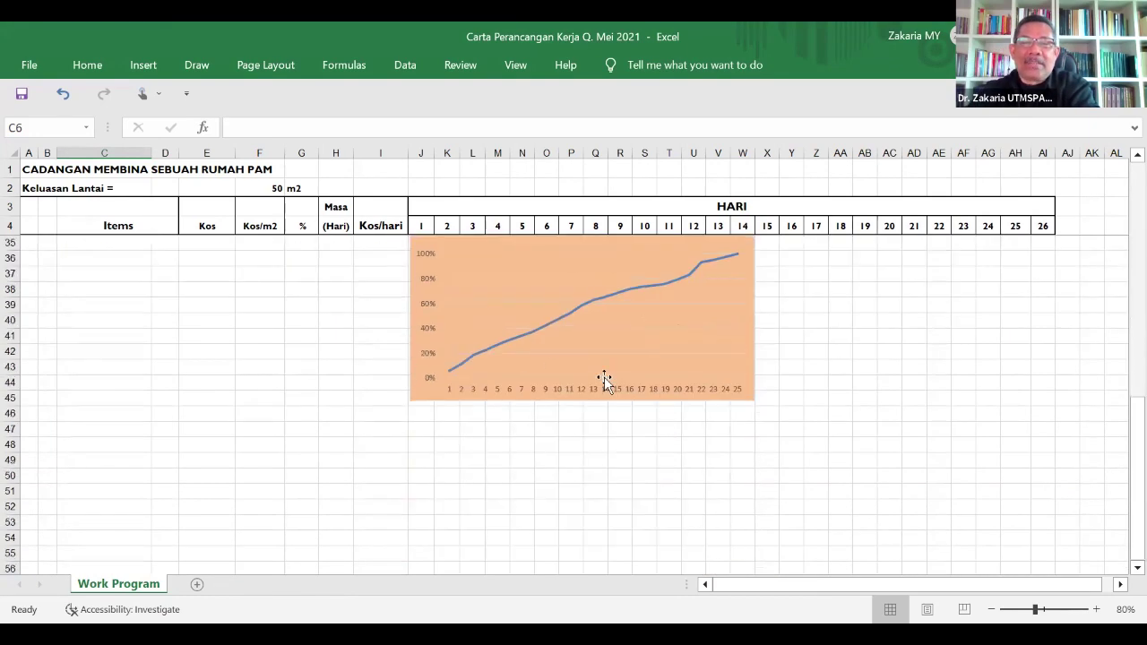
pyautogui.scroll(3, 549, 363)
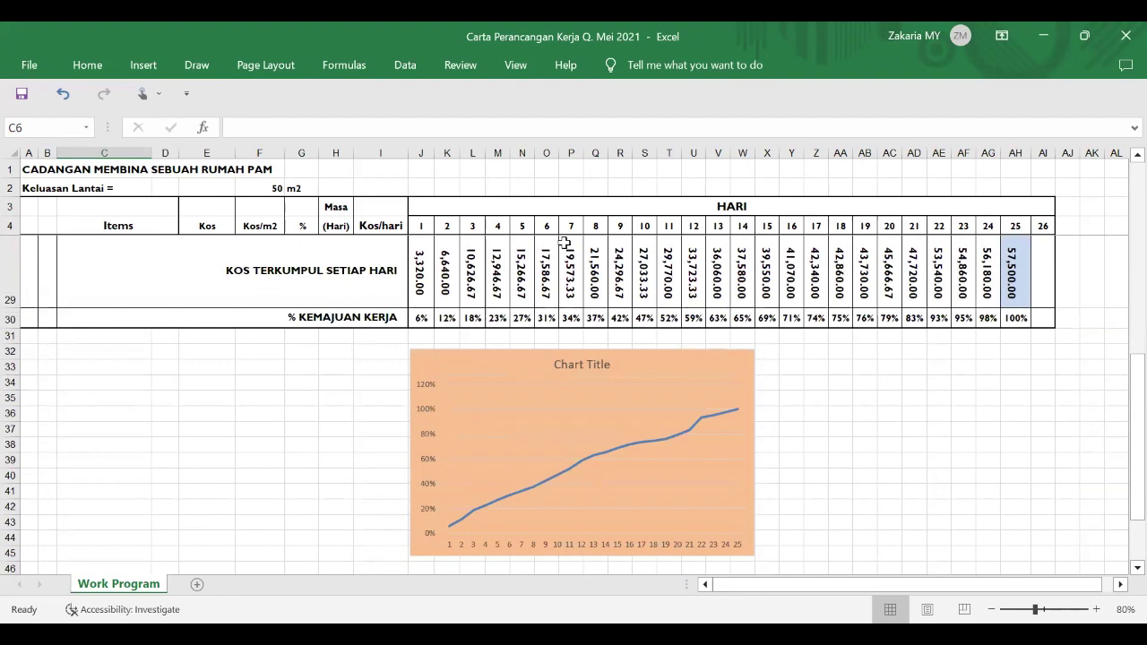
pyautogui.scroll(1, 545, 215)
# - Enlarge the progress chart so it spans about the day 1 to day 17 columns and reaches row 51
pyautogui.scroll(-4, 556, 269)
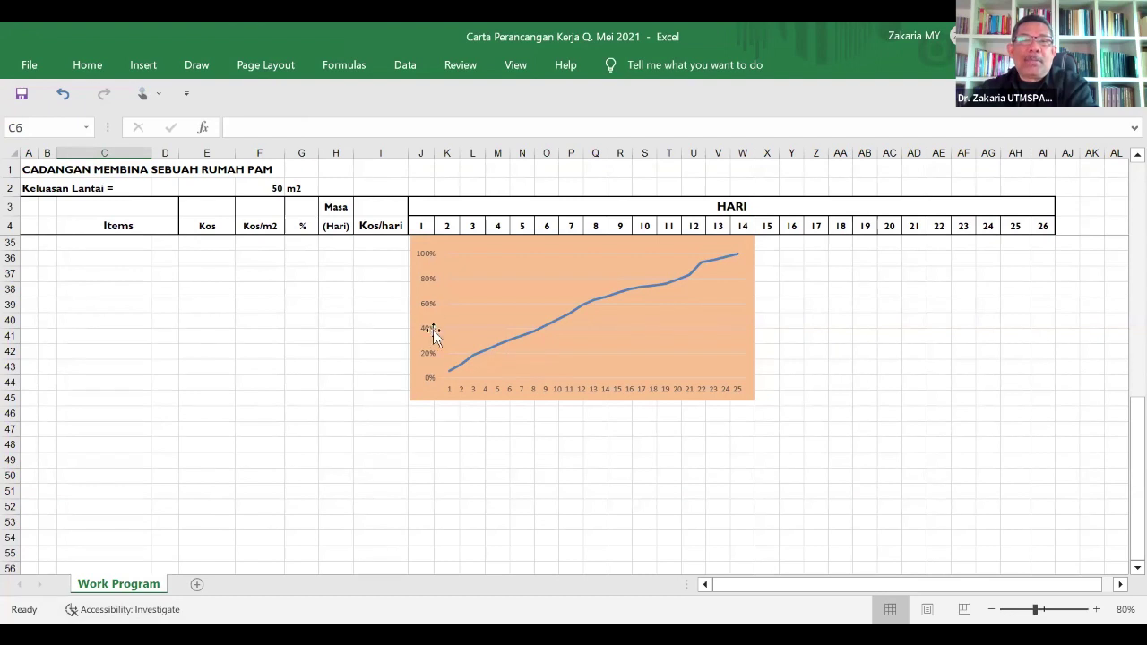
pyautogui.click(615, 370)
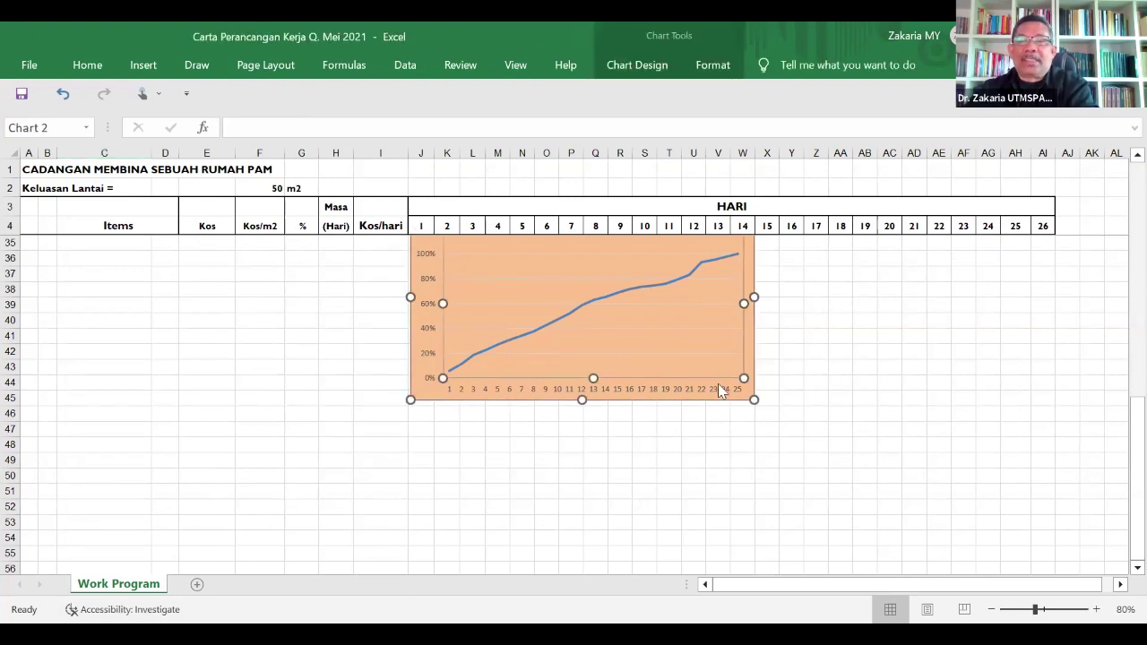
pyautogui.moveTo(751, 399); pyautogui.dragTo(837, 496)
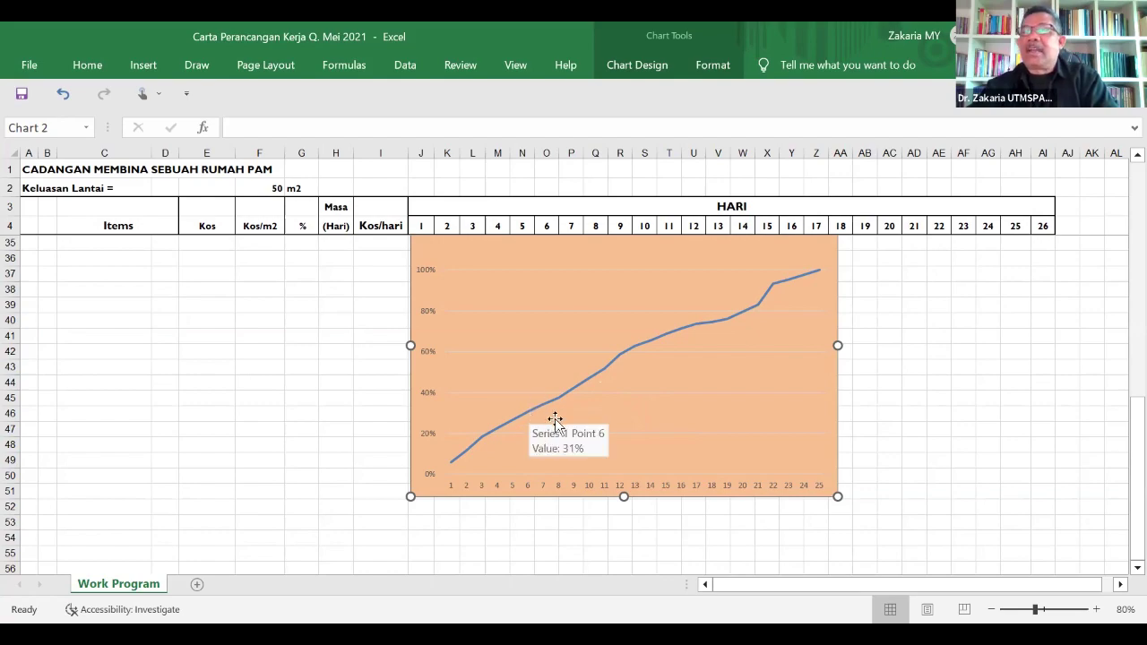
# - Compare the enlarged progress curve with the daily cost, accumulated cost and % Kemajuan Kerja rows and the schedule bars above
pyautogui.scroll(5, 573, 421)
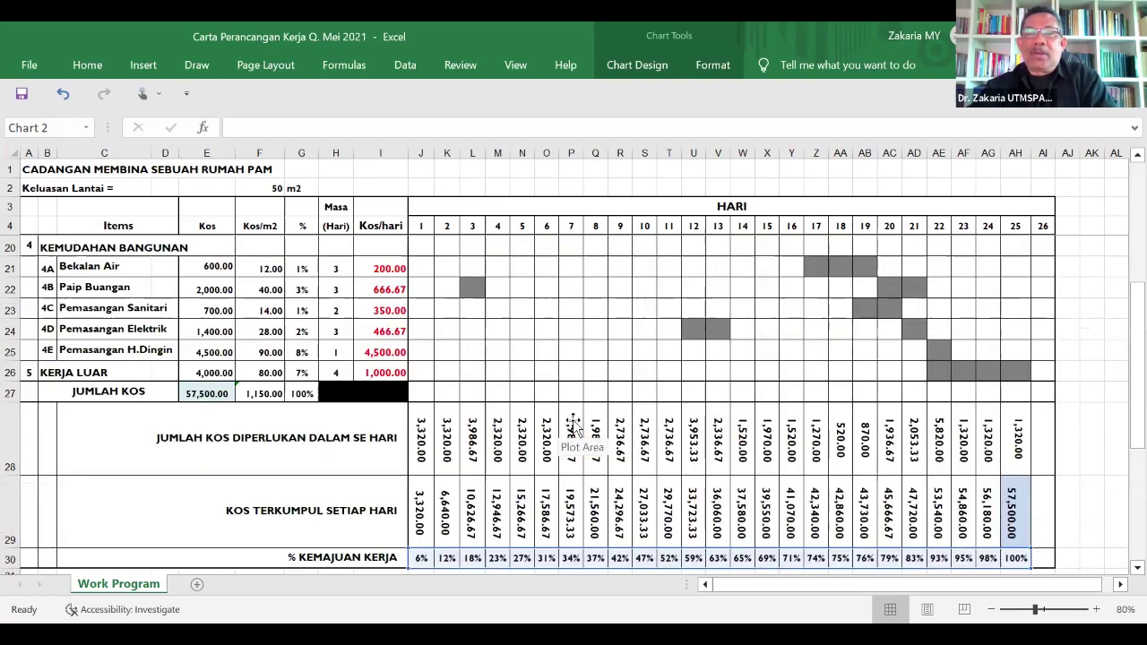
pyautogui.scroll(-4, 574, 439)
pyautogui.scroll(6, 587, 443)
pyautogui.scroll(-2, 589, 446)
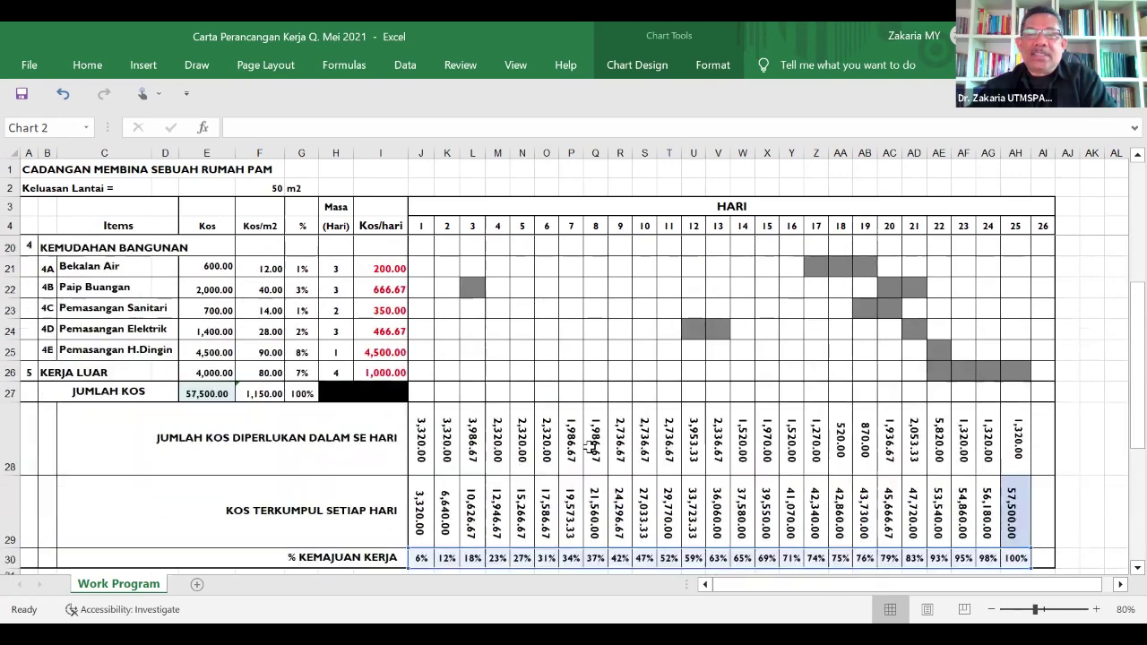
pyautogui.scroll(5, 589, 441)
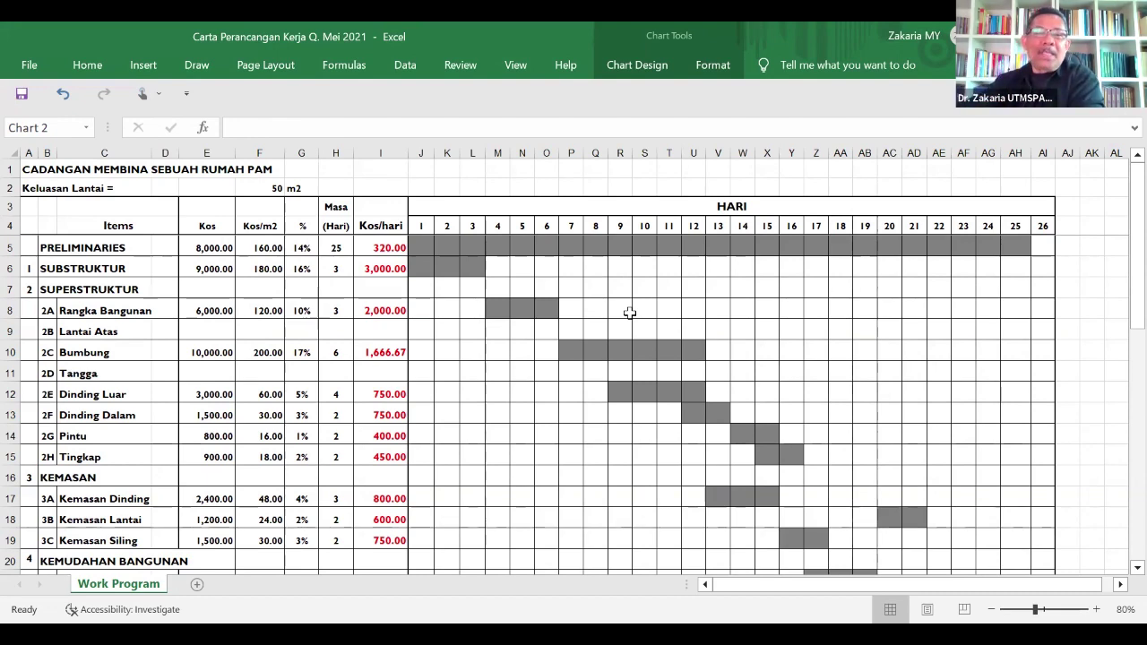
pyautogui.scroll(-2, 636, 394)
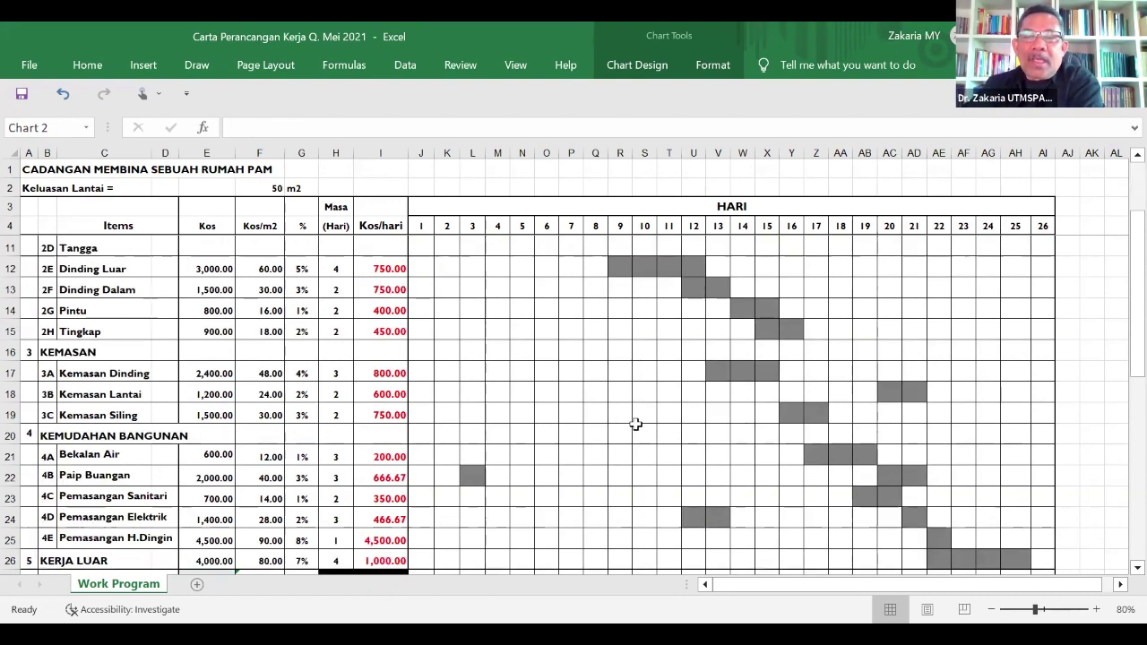
pyautogui.scroll(2, 639, 425)
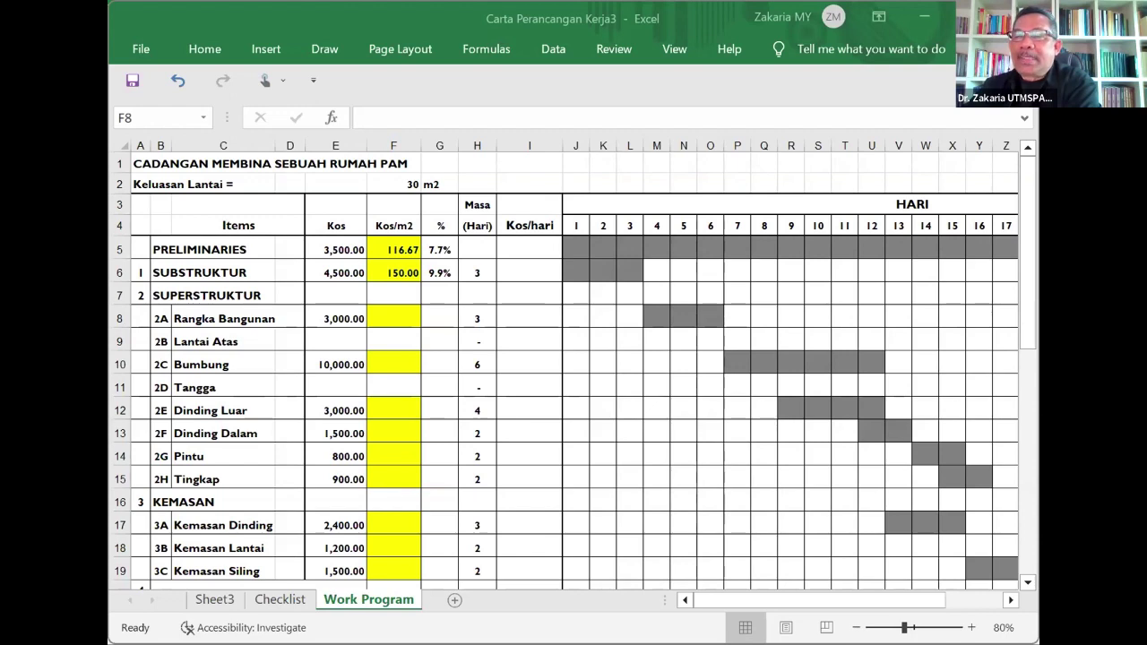
# - Maximise the Carta Perancangan Kerja3 workbook and review its yellow Kos/m2 cells, schedule bars and blank daily and accumulated cost rows
pyautogui.doubleClick(783, 30)
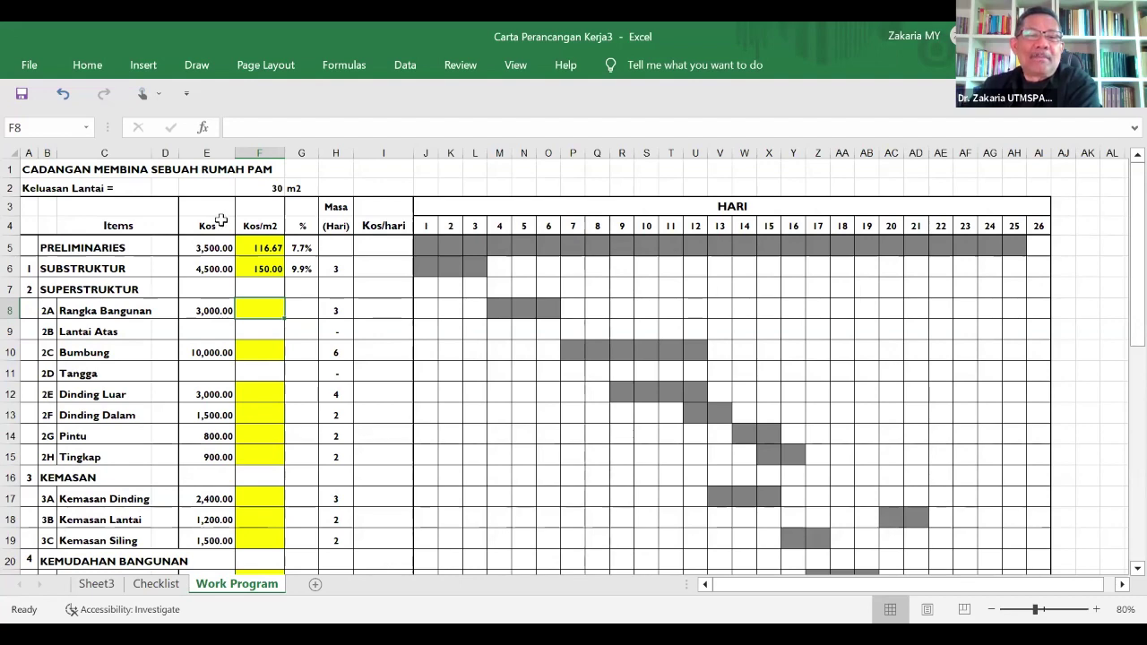
pyautogui.scroll(-3, 497, 390)
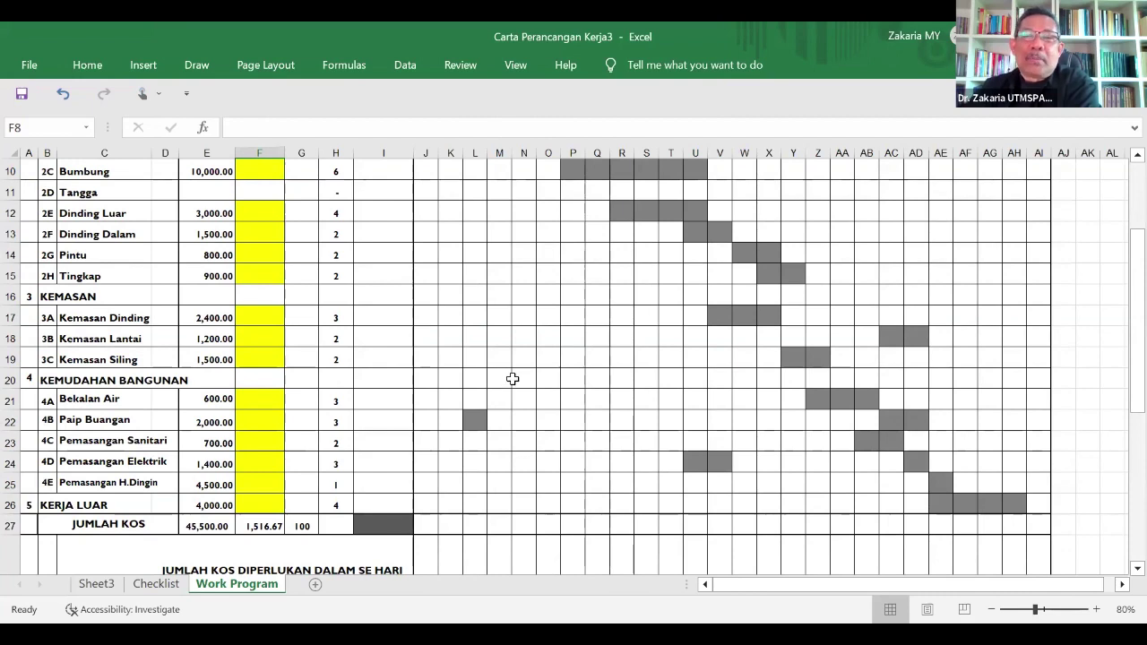
pyautogui.scroll(1, 512, 379)
pyautogui.scroll(-2, 511, 378)
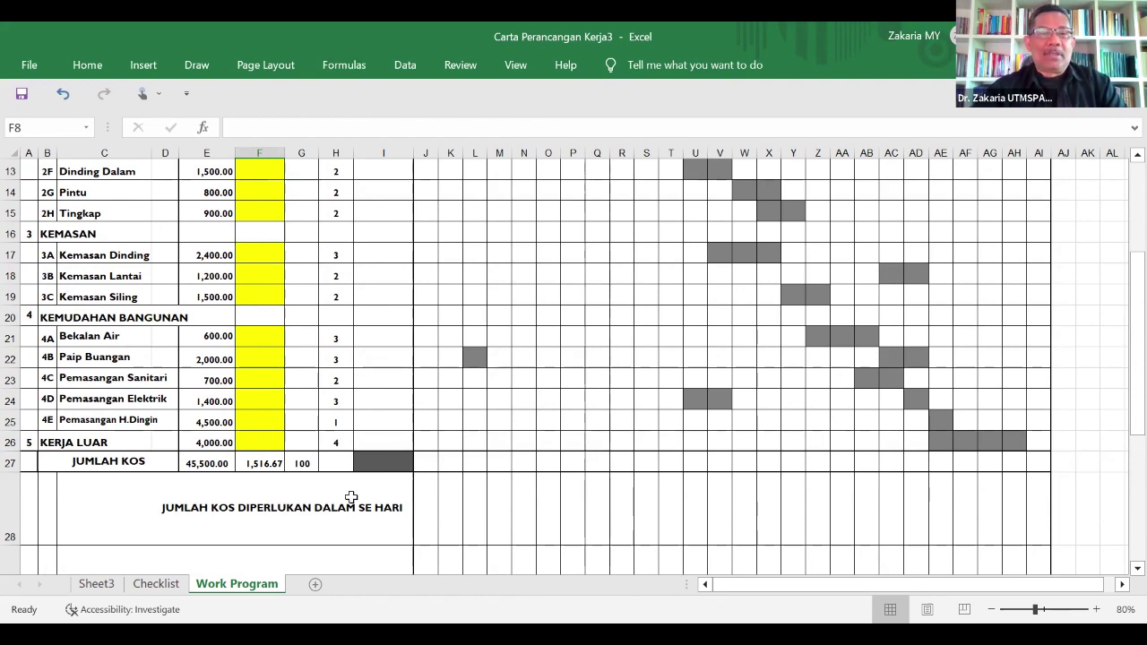
pyautogui.scroll(-1, 366, 484)
pyautogui.scroll(1, 369, 482)
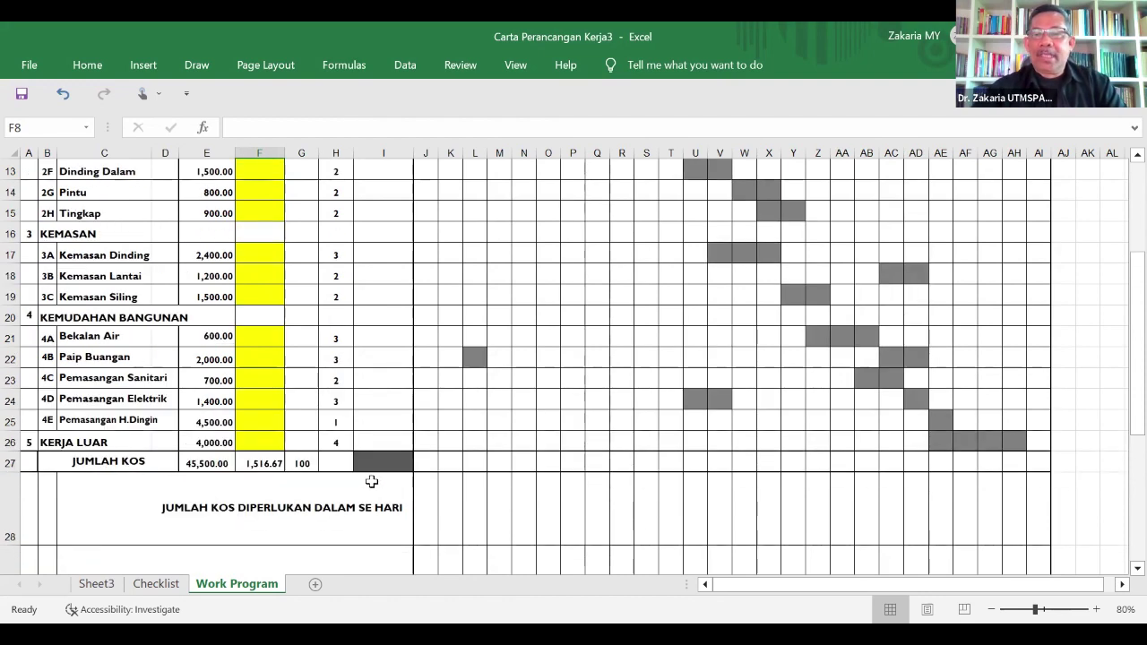
pyautogui.scroll(-3, 373, 477)
pyautogui.scroll(2, 377, 453)
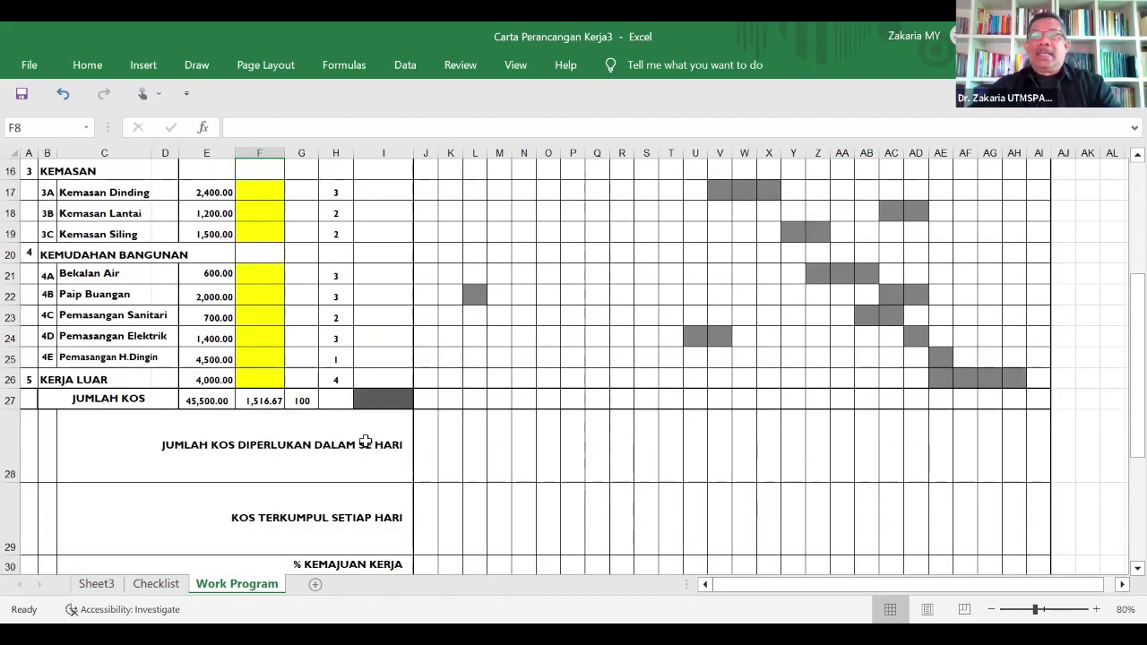
pyautogui.scroll(5, 381, 422)
pyautogui.scroll(-2, 387, 414)
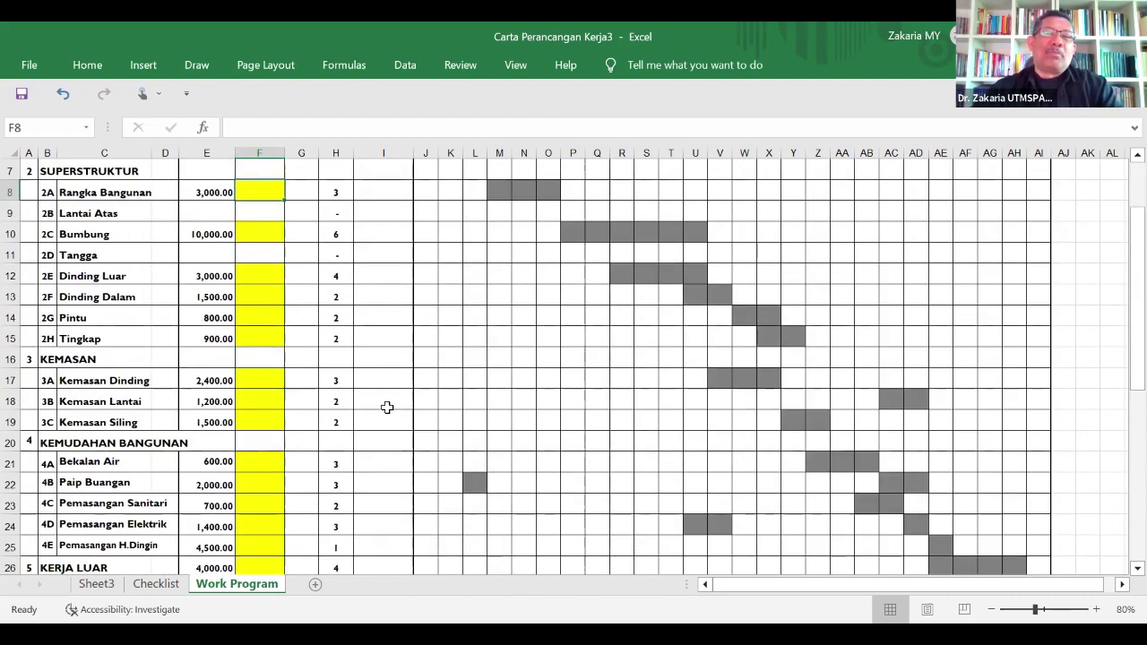
# - Highlight columns B to E, covering the Items and Kos entries, and review them from the top of the Work Program table
pyautogui.click(50, 153)
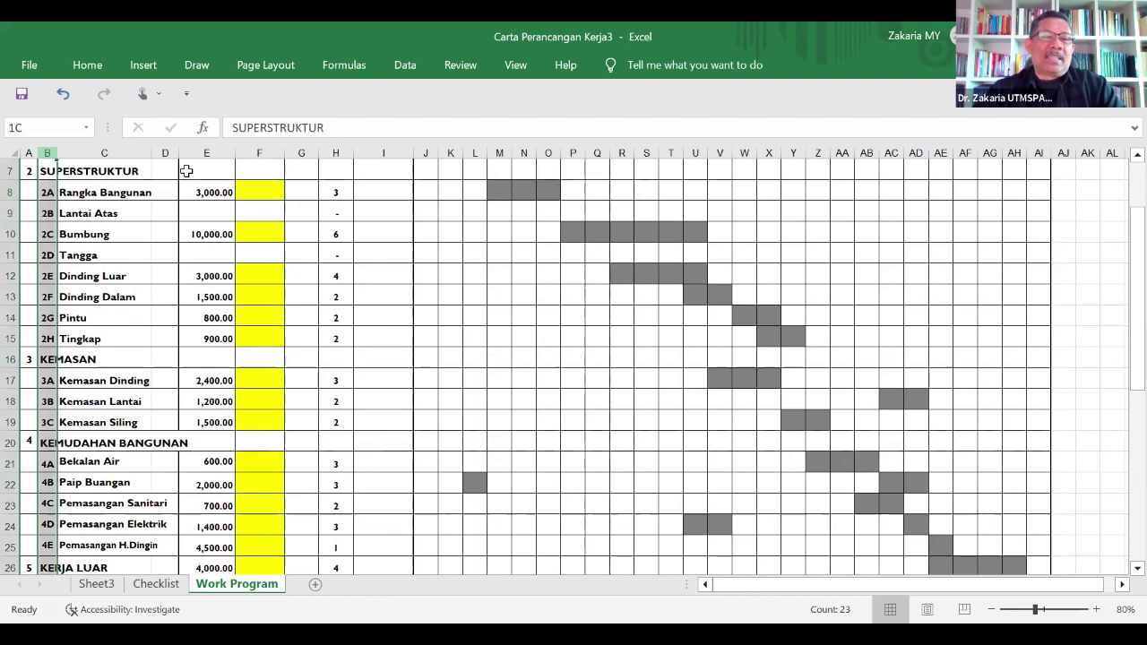
pyautogui.hotkey('ctrl', 'a')
pyautogui.scroll(2, 435, 341)
pyautogui.scroll(-2, 439, 339)
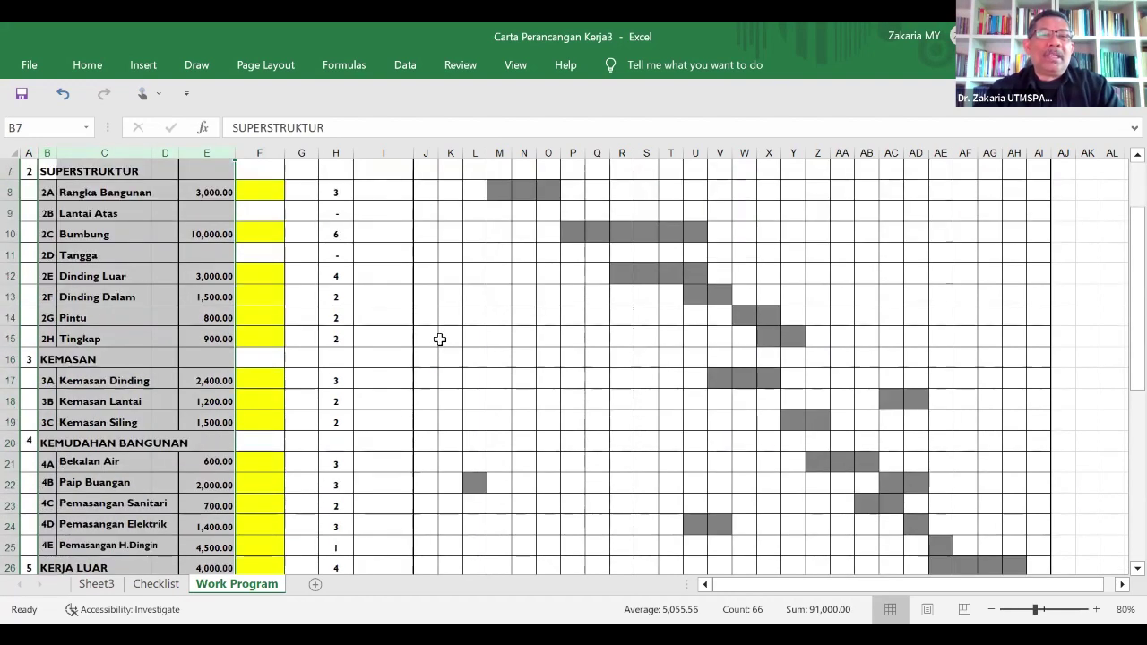
pyautogui.scroll(2, 440, 338)
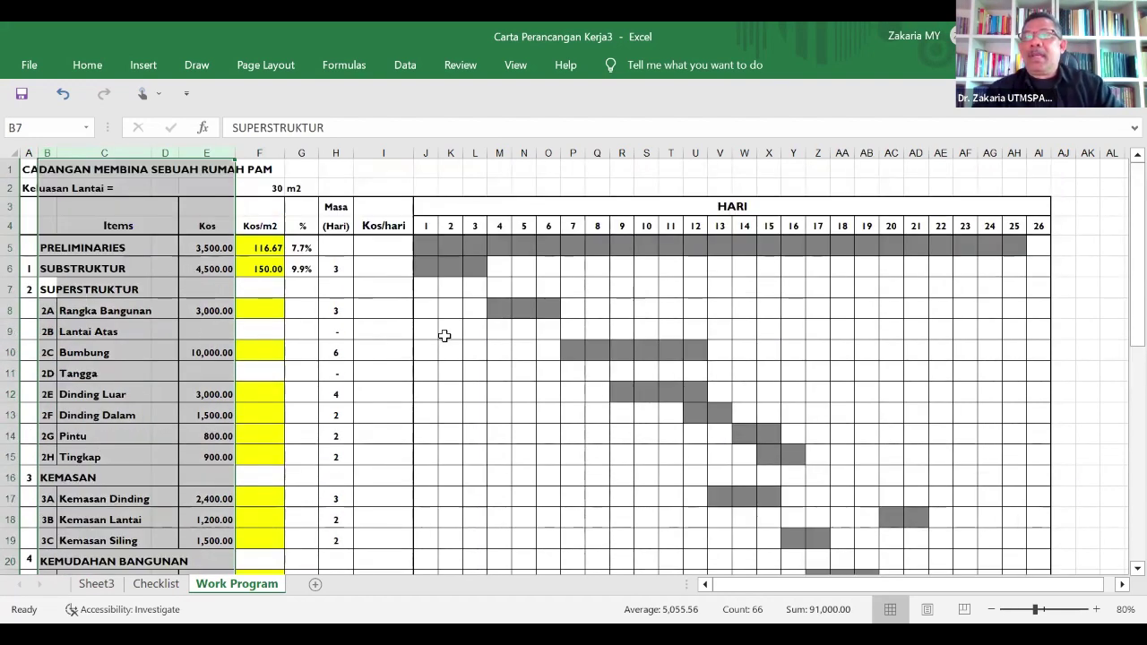
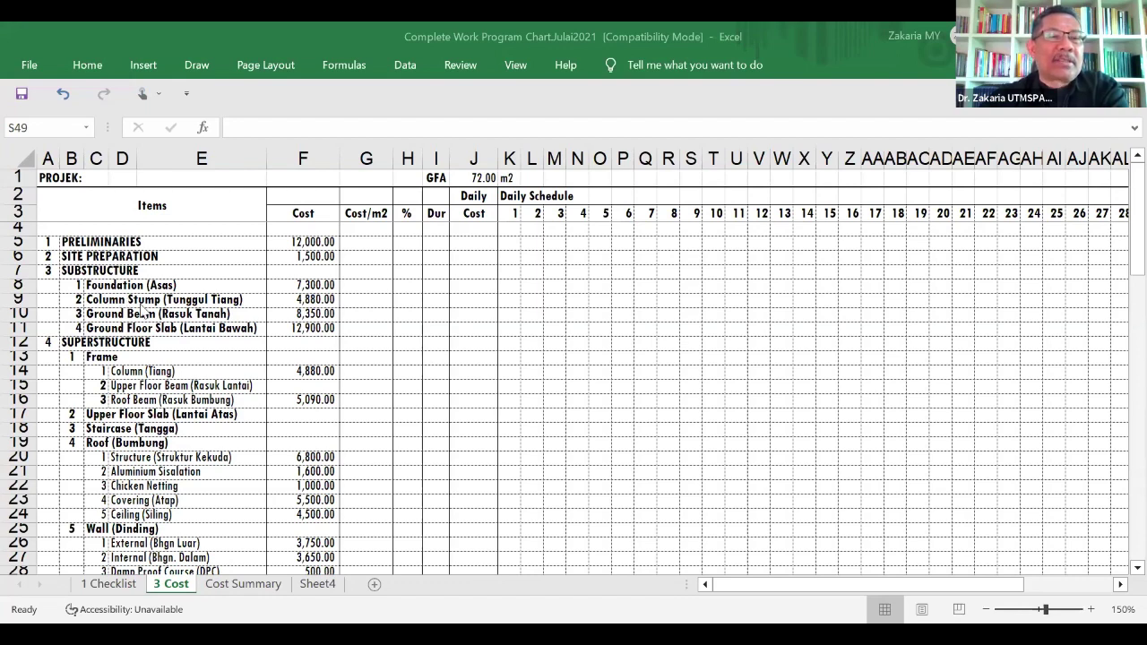
# - Review the Cost entries in the 3 Cost sheet from Preliminaries and Substructure through the Superstructure frame and Roof (Bumbung) items
pyautogui.scroll(-4, 152, 371)
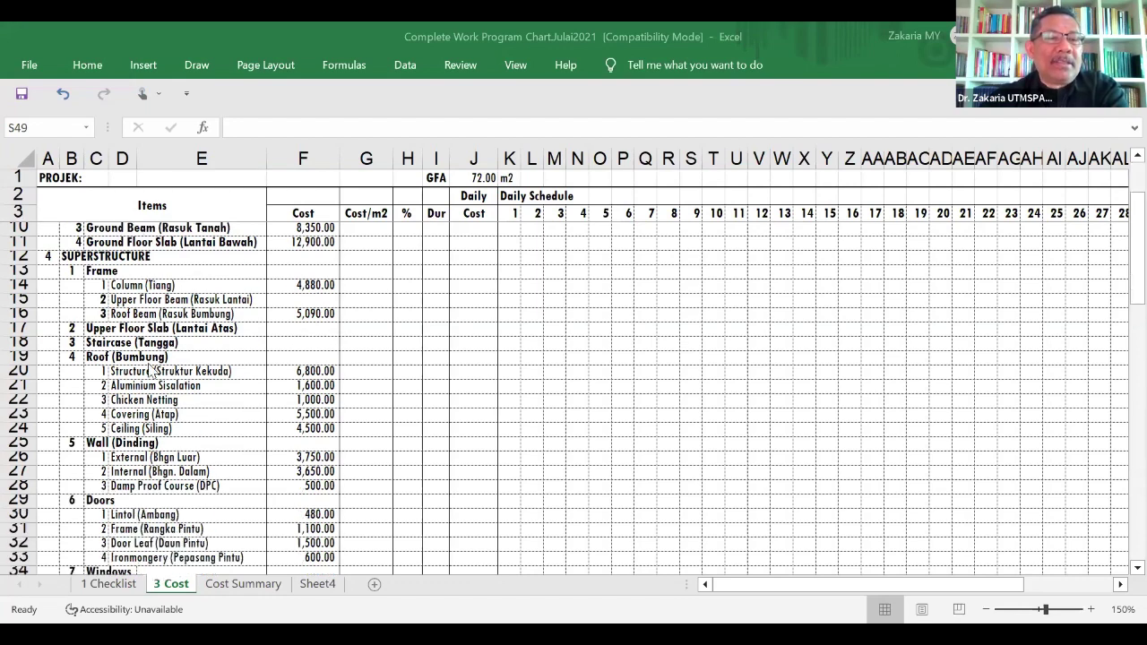
pyautogui.scroll(2, 152, 371)
pyautogui.scroll(2, 152, 371)
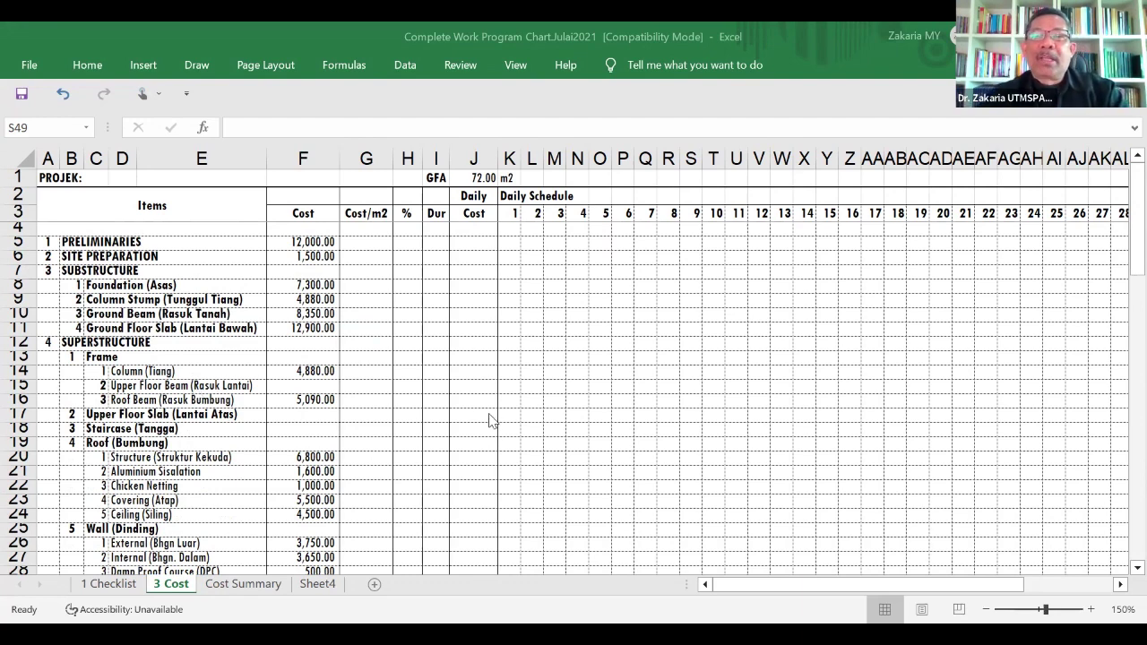
pyautogui.scroll(-1, 517, 401)
pyautogui.scroll(-2, 516, 400)
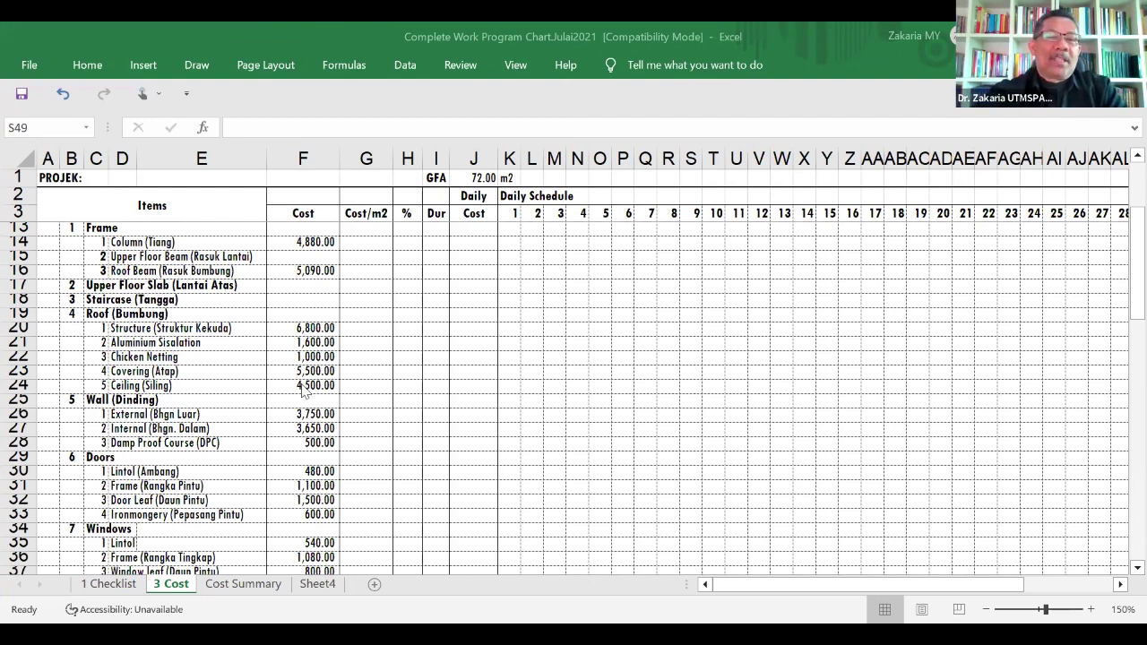
pyautogui.scroll(-2, 308, 393)
pyautogui.scroll(-1, 235, 405)
pyautogui.scroll(2, 221, 392)
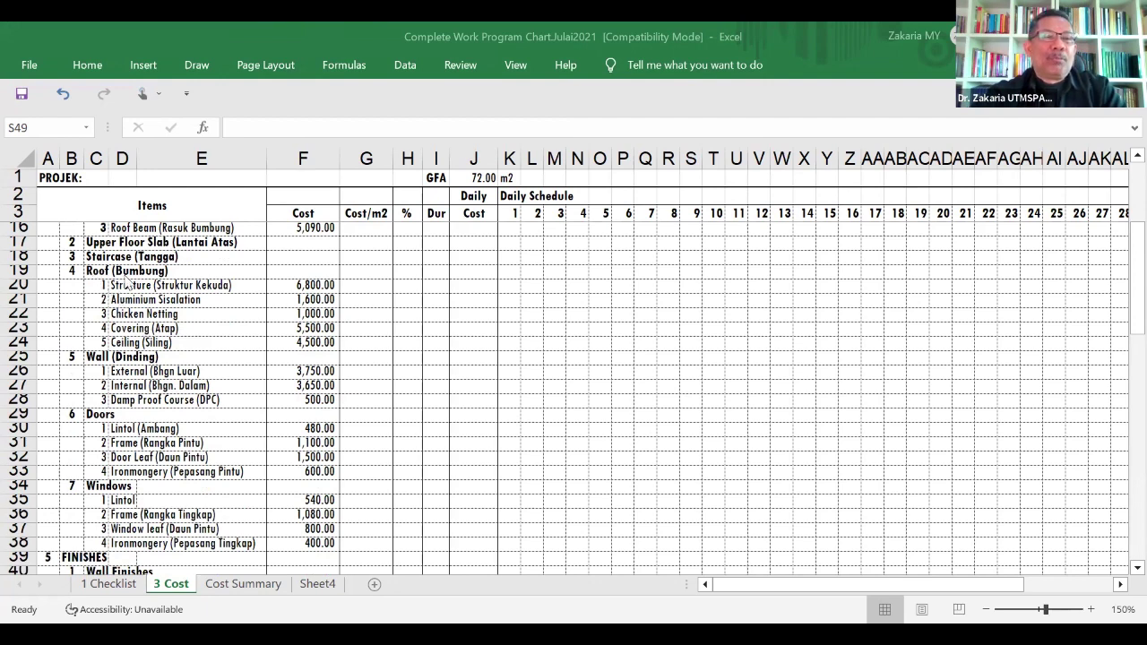
# - Read through the Wall, Doors, Windows, Finishes, Services and External Works items down to the TOTAL COST row
pyautogui.scroll(-1, 167, 331)
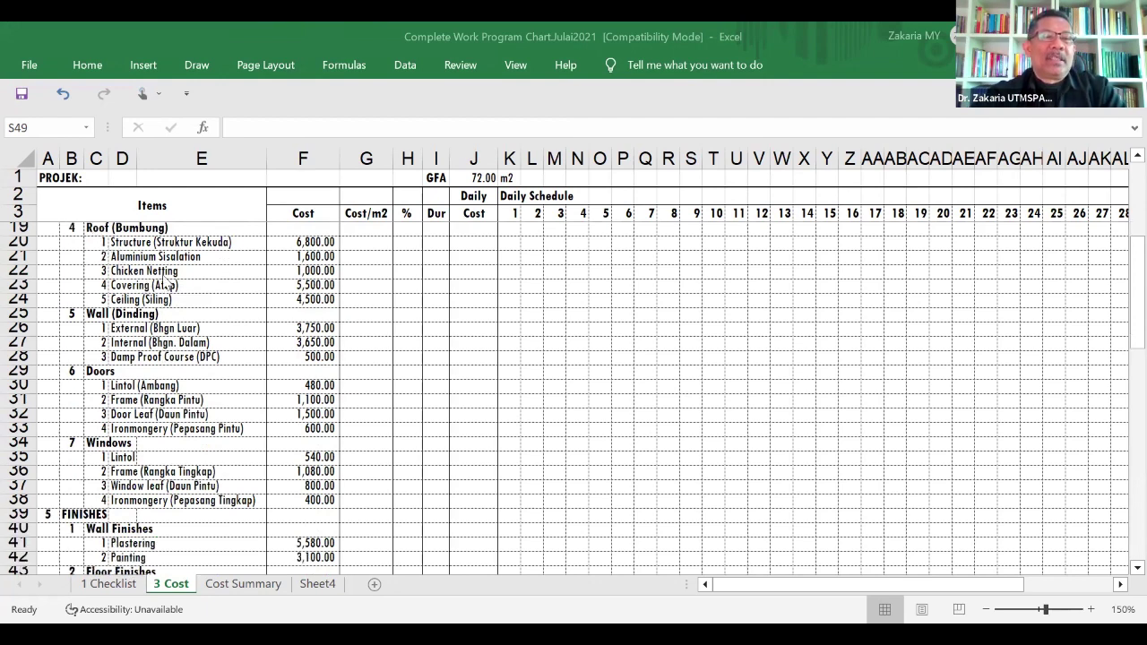
pyautogui.scroll(-1, 152, 342)
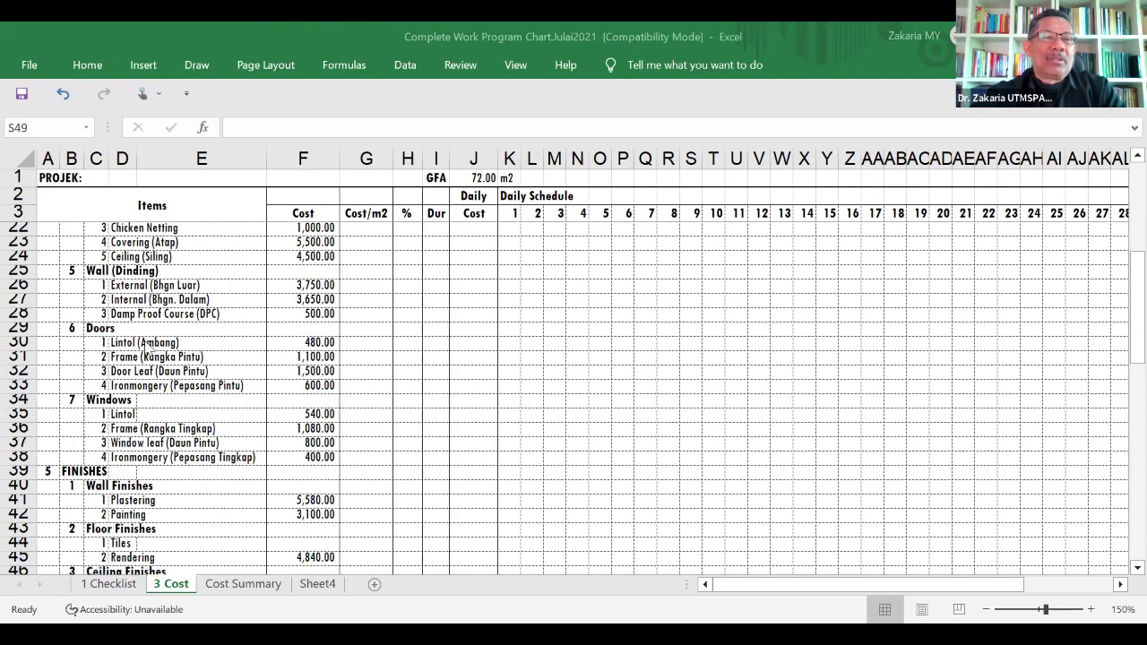
pyautogui.scroll(-1, 120, 394)
pyautogui.scroll(-5, 115, 401)
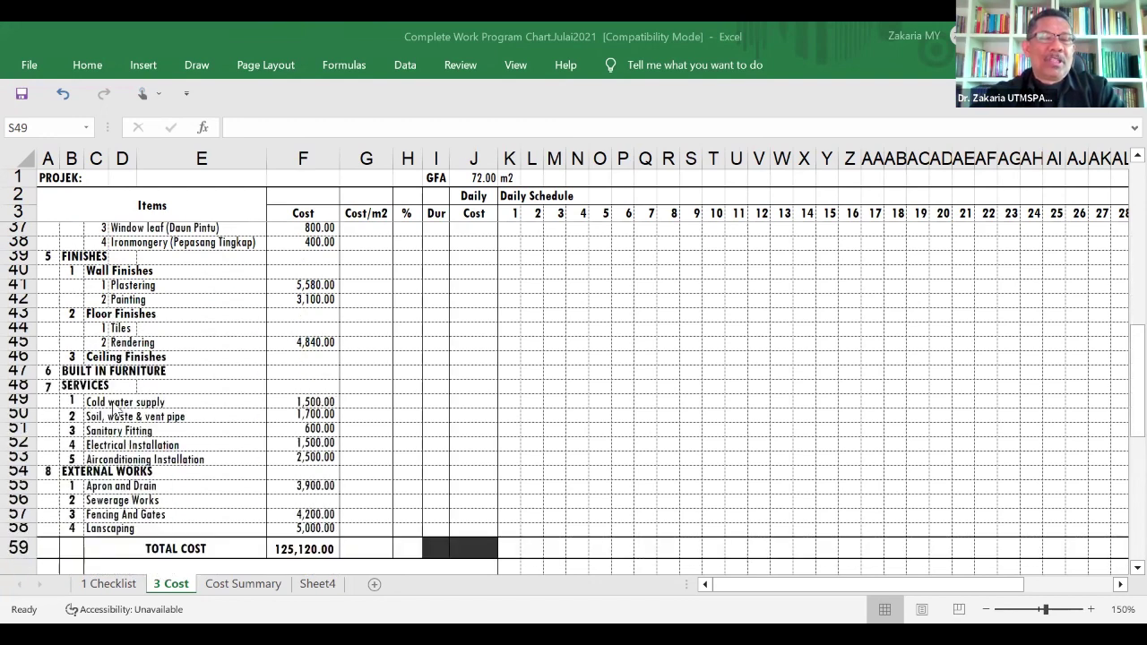
pyautogui.scroll(12, 562, 440)
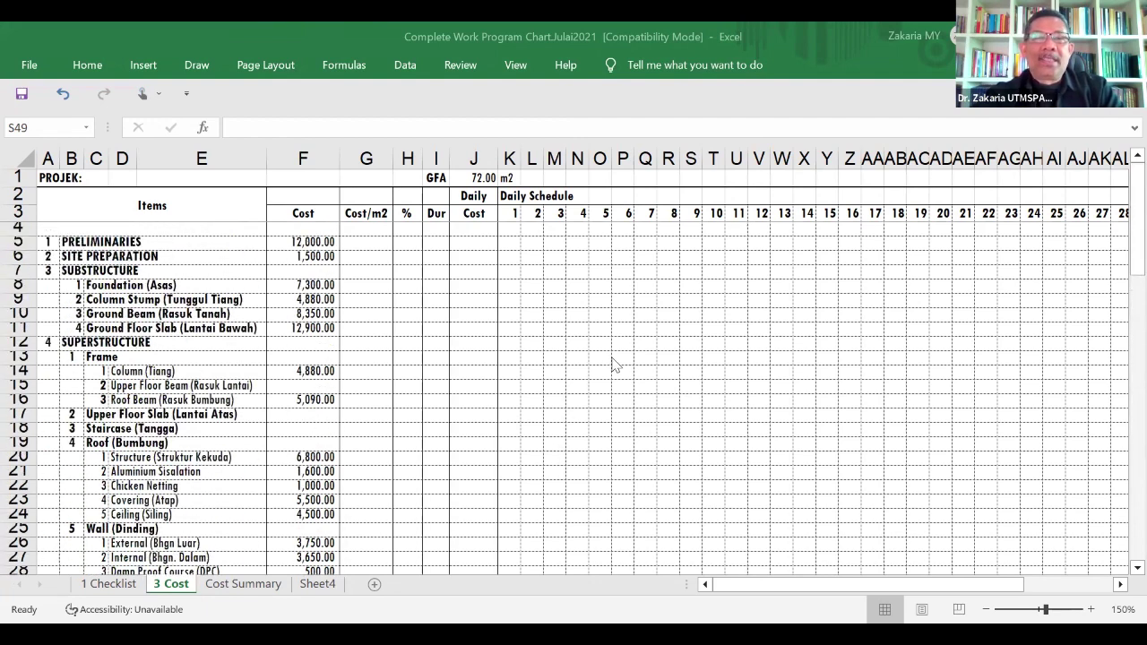
pyautogui.scroll(-8, 615, 363)
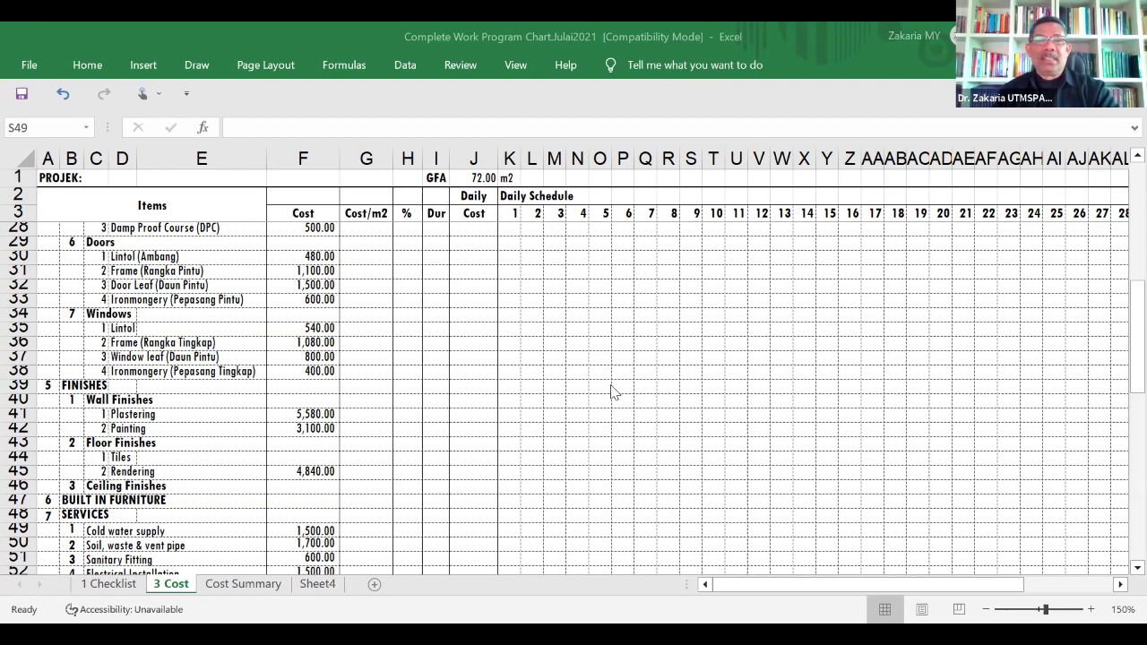
# - Highlight columns A to E to review the Items list, and select row 14, the Column (Tiang) item
pyautogui.click(48, 158)
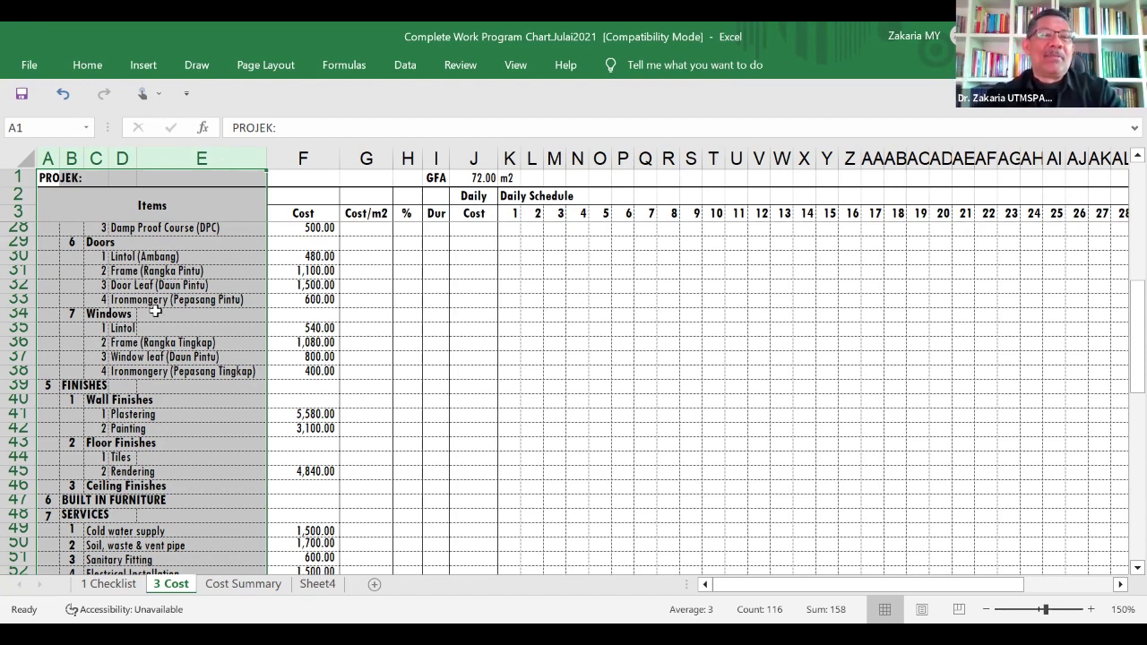
pyautogui.scroll(6, 207, 348)
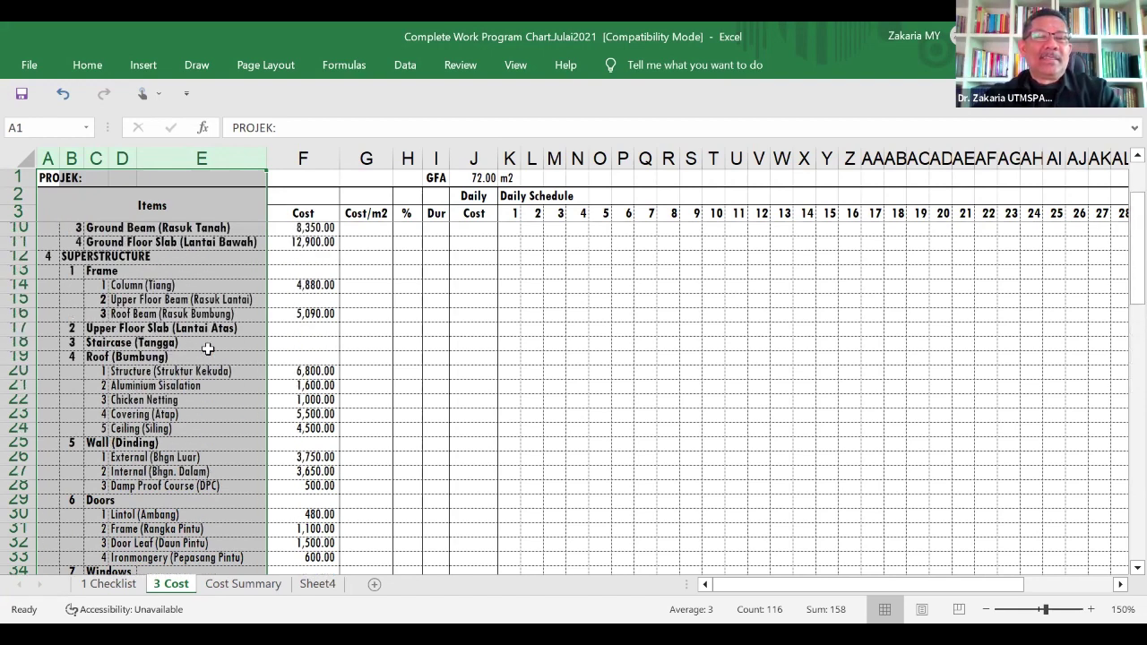
pyautogui.scroll(-2, 207, 348)
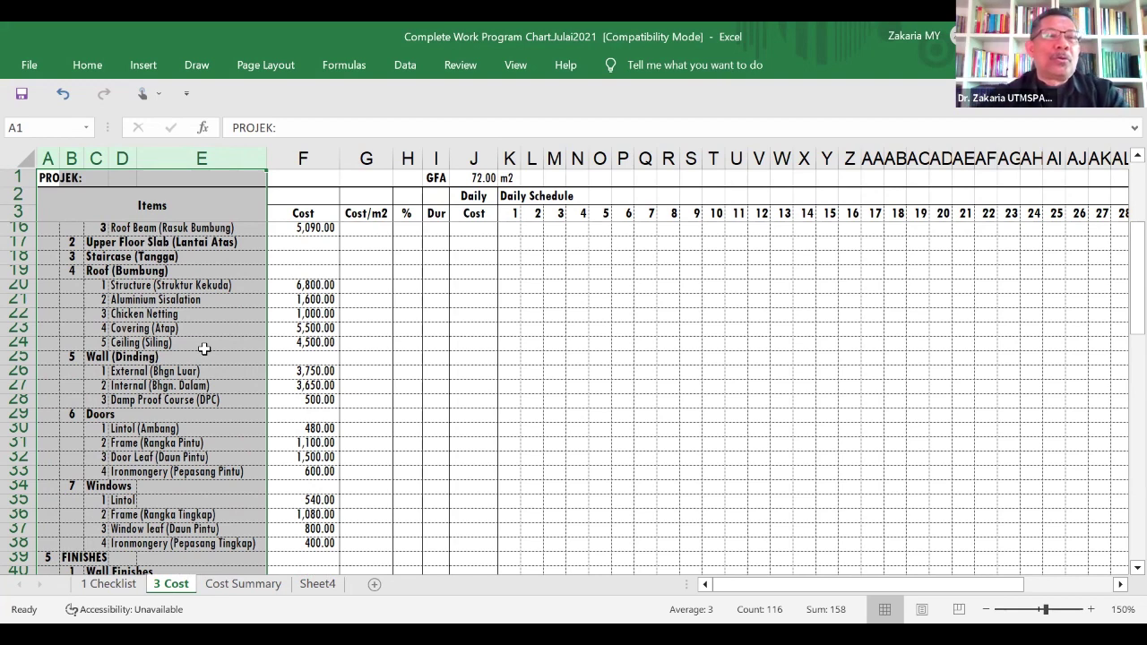
pyautogui.scroll(2, 205, 349)
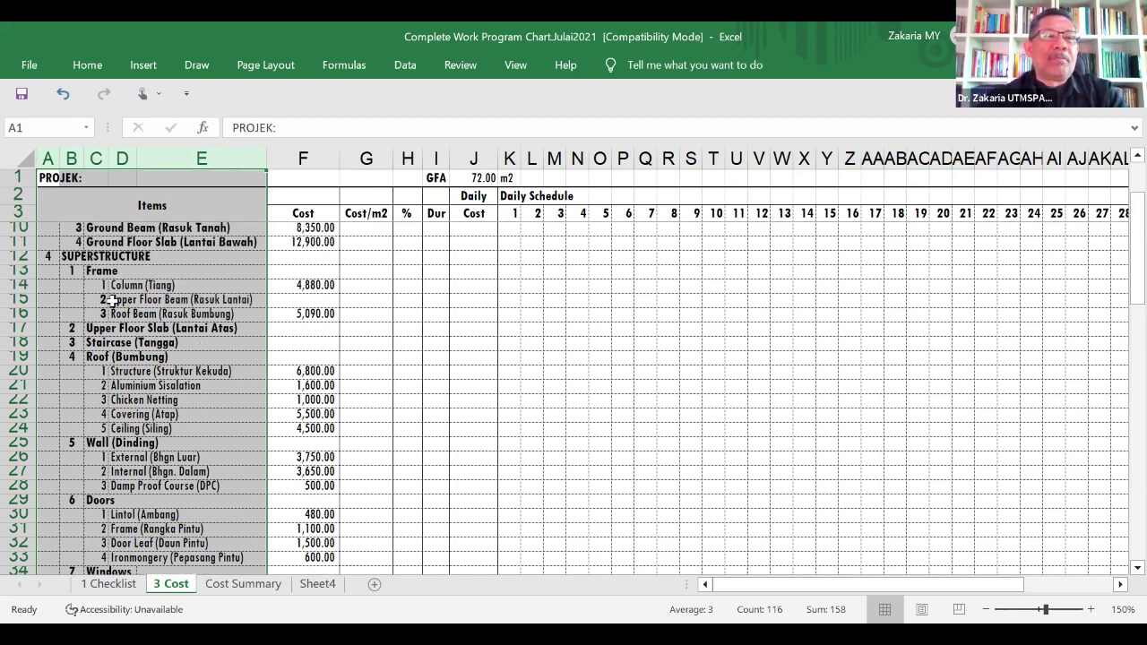
pyautogui.click(13, 285)
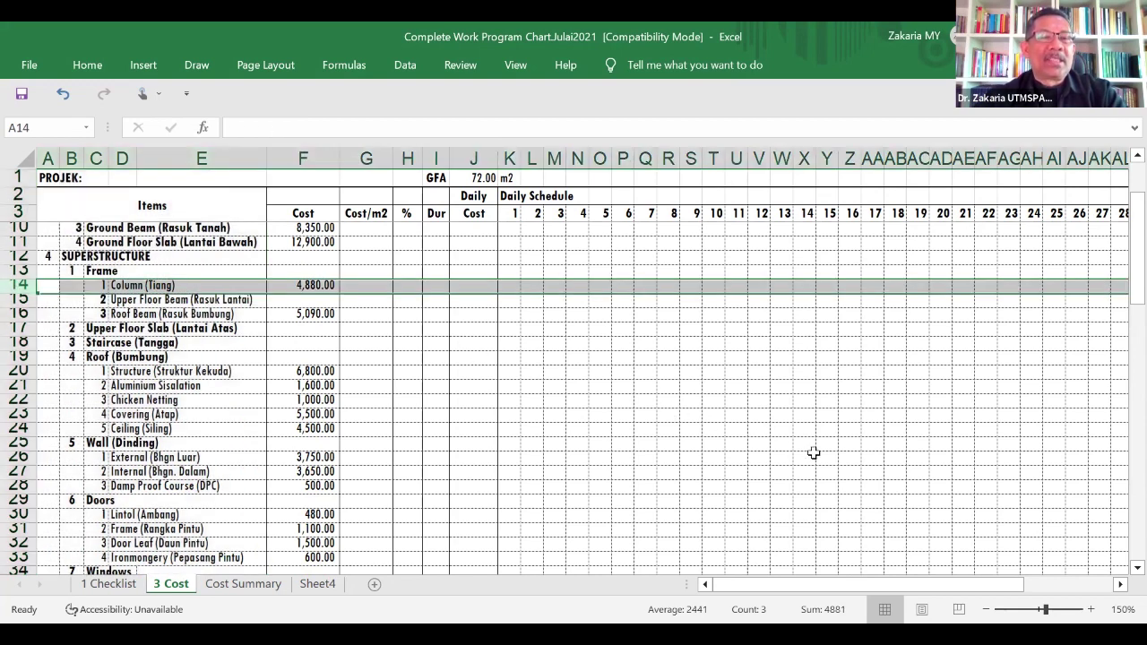